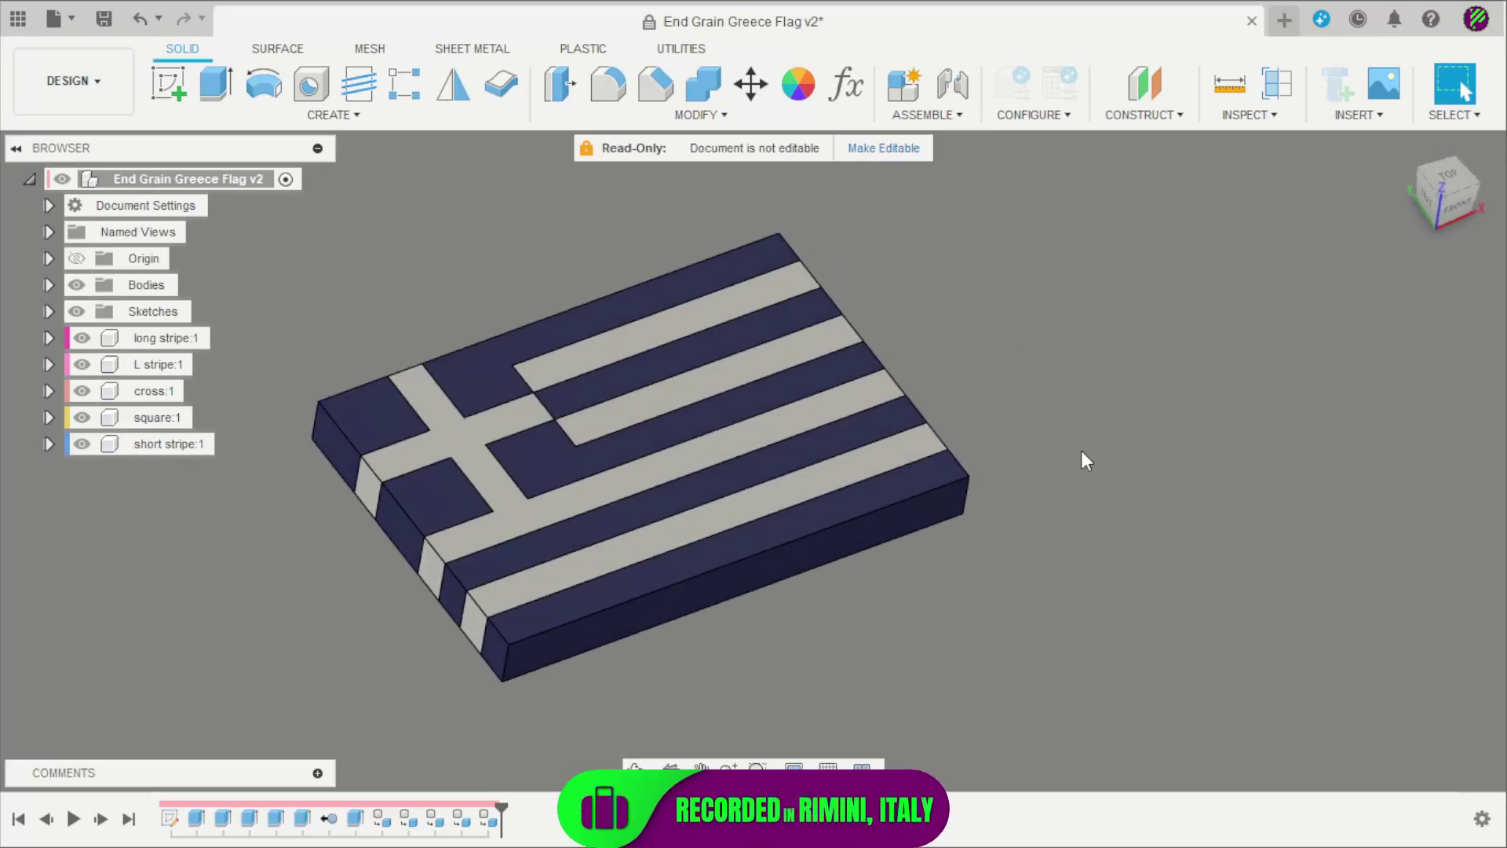
shift+middle_drag(1081, 460, 1071, 561)
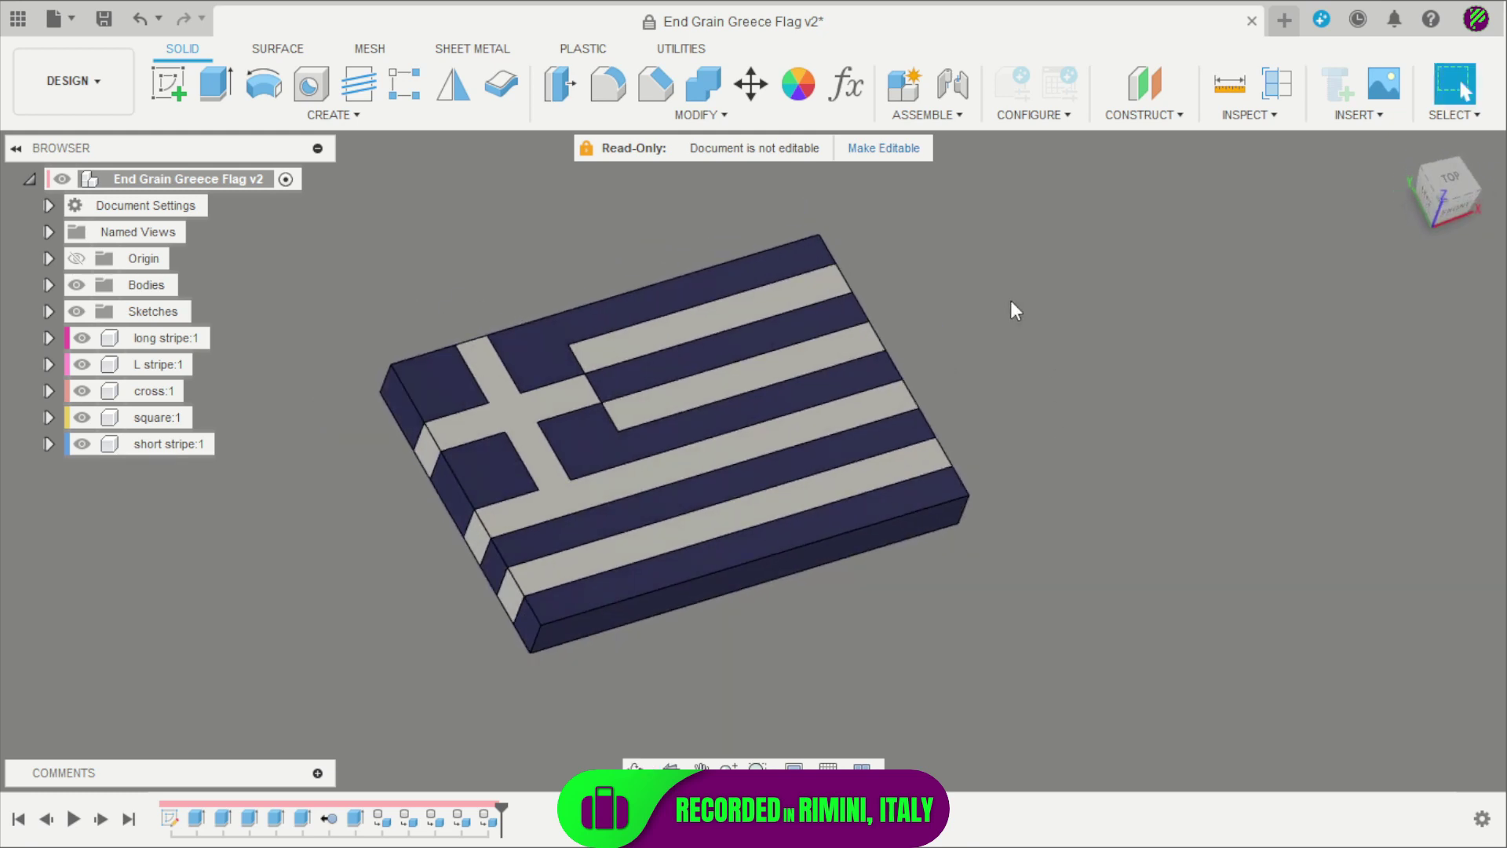
mouse_move(1010, 300)
shift+middle_down()
mouse_move(982, 305)
mouse_move(1013, 352)
mouse_move(995, 336)
mouse_move(996, 403)
shift+middle_up()
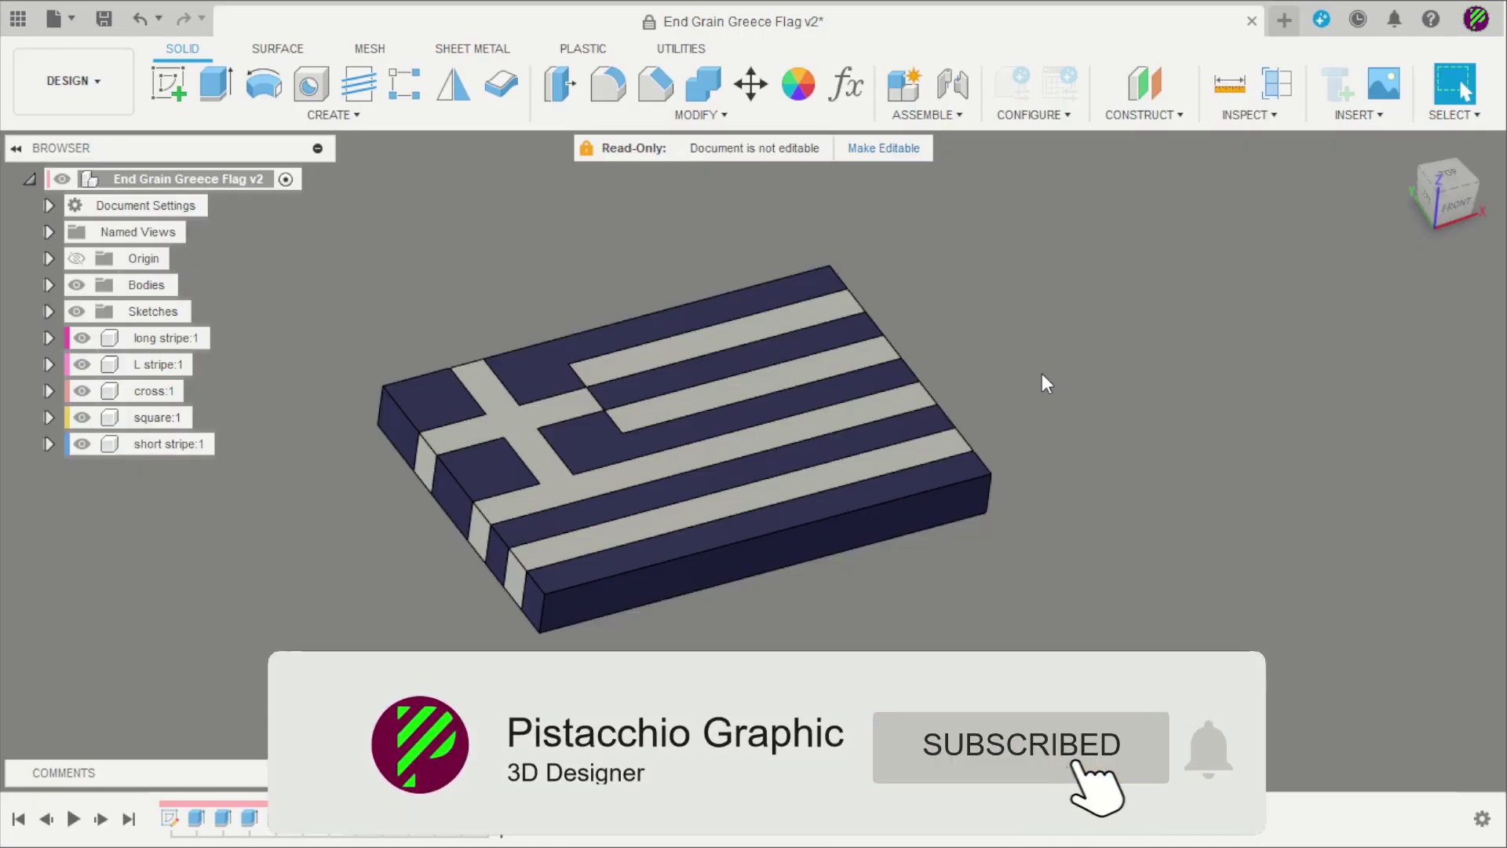
Create a new design and start a sketch on the horizontal XY plane.
click(1284, 20)
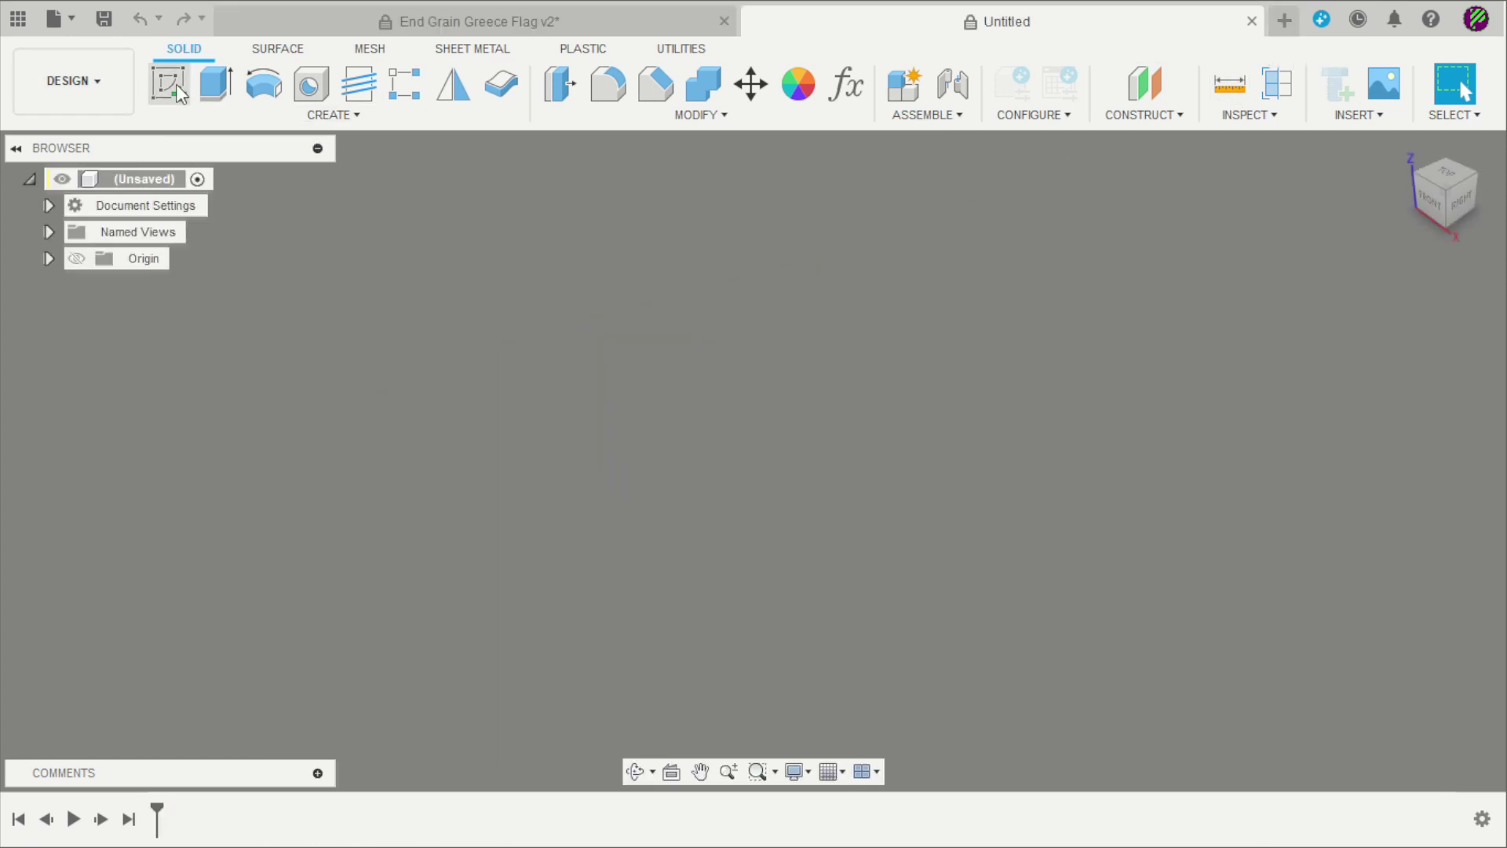
click(179, 90)
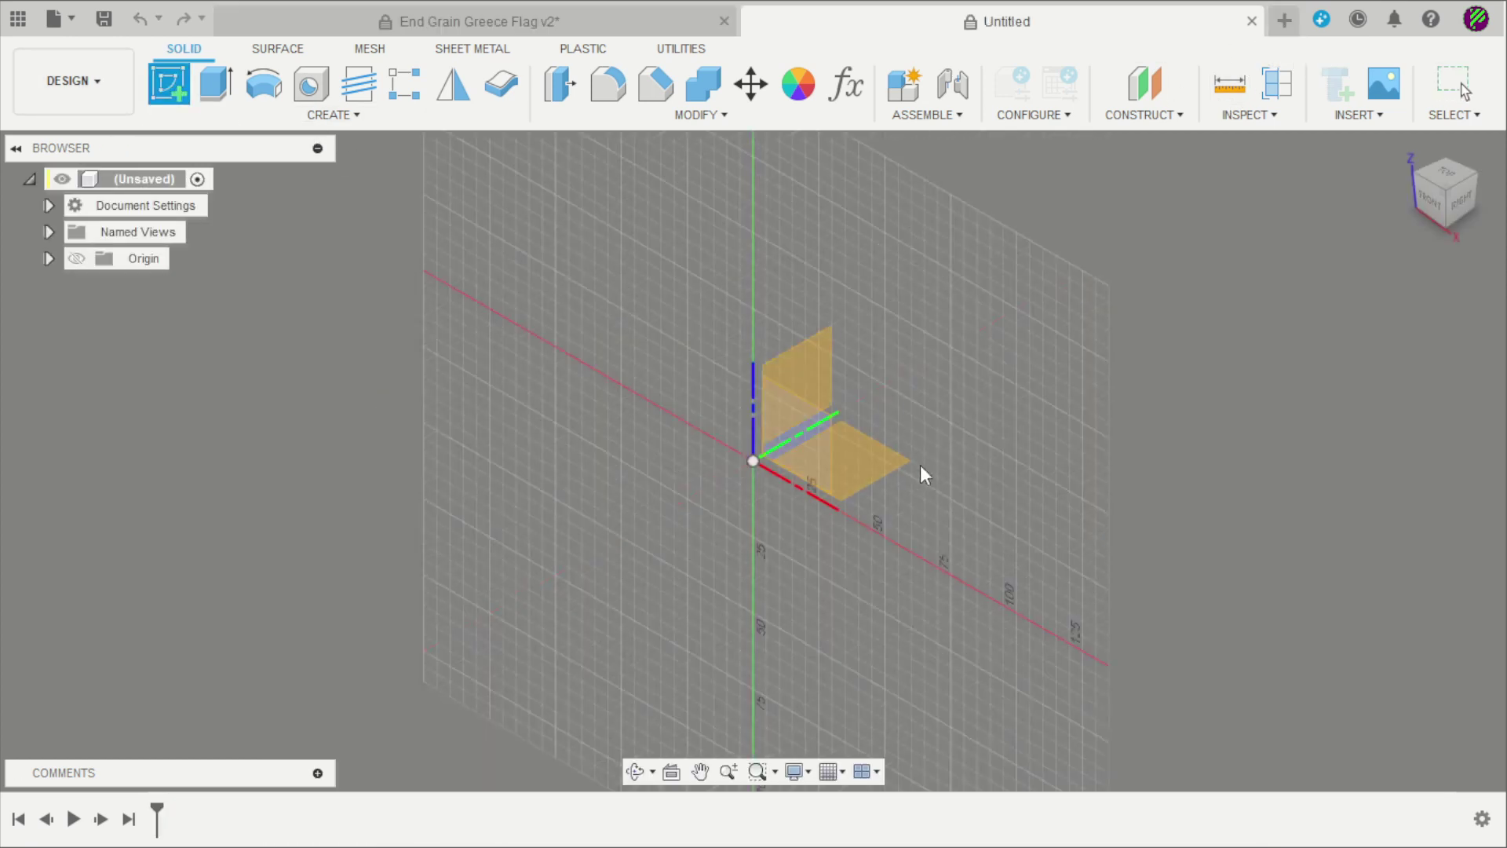
click(888, 483)
Draw a 150 × 150 mm square extending right and down from the sketch origin.
key(r)
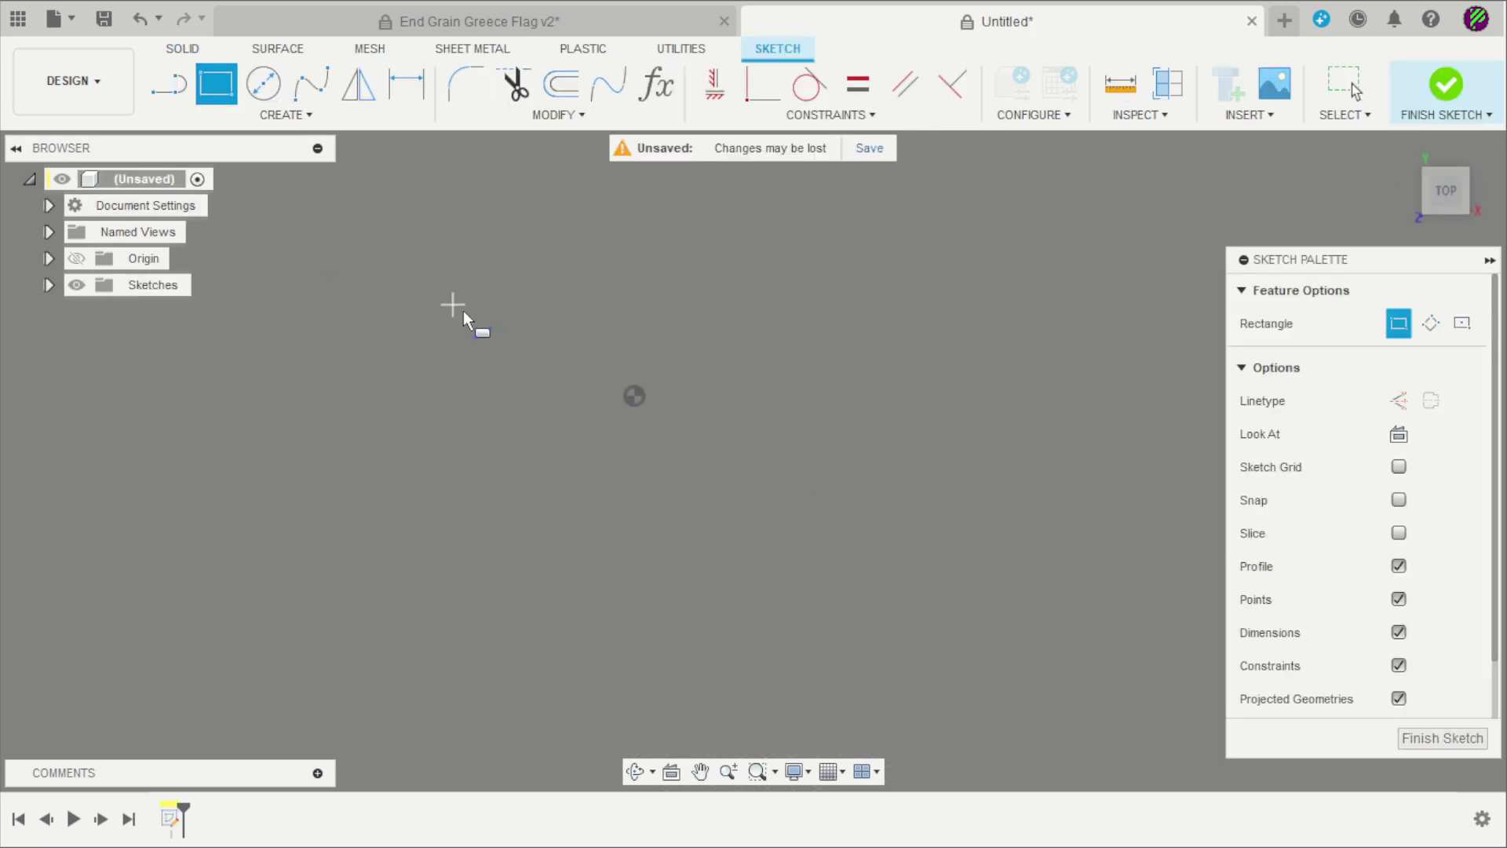
click(601, 366)
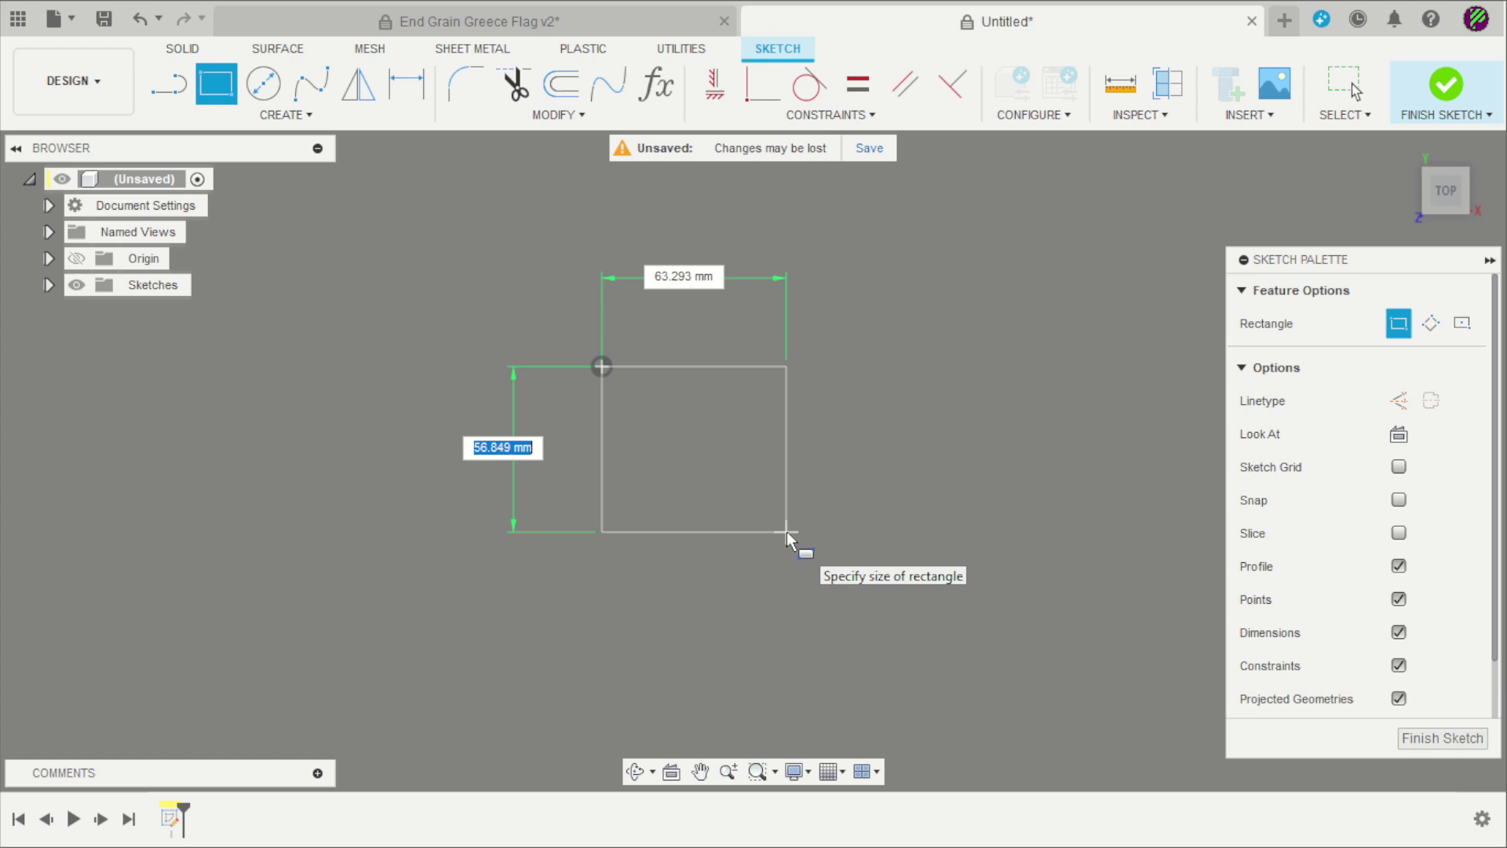
text(150)
key(Tab)
text(150)
key(Return)
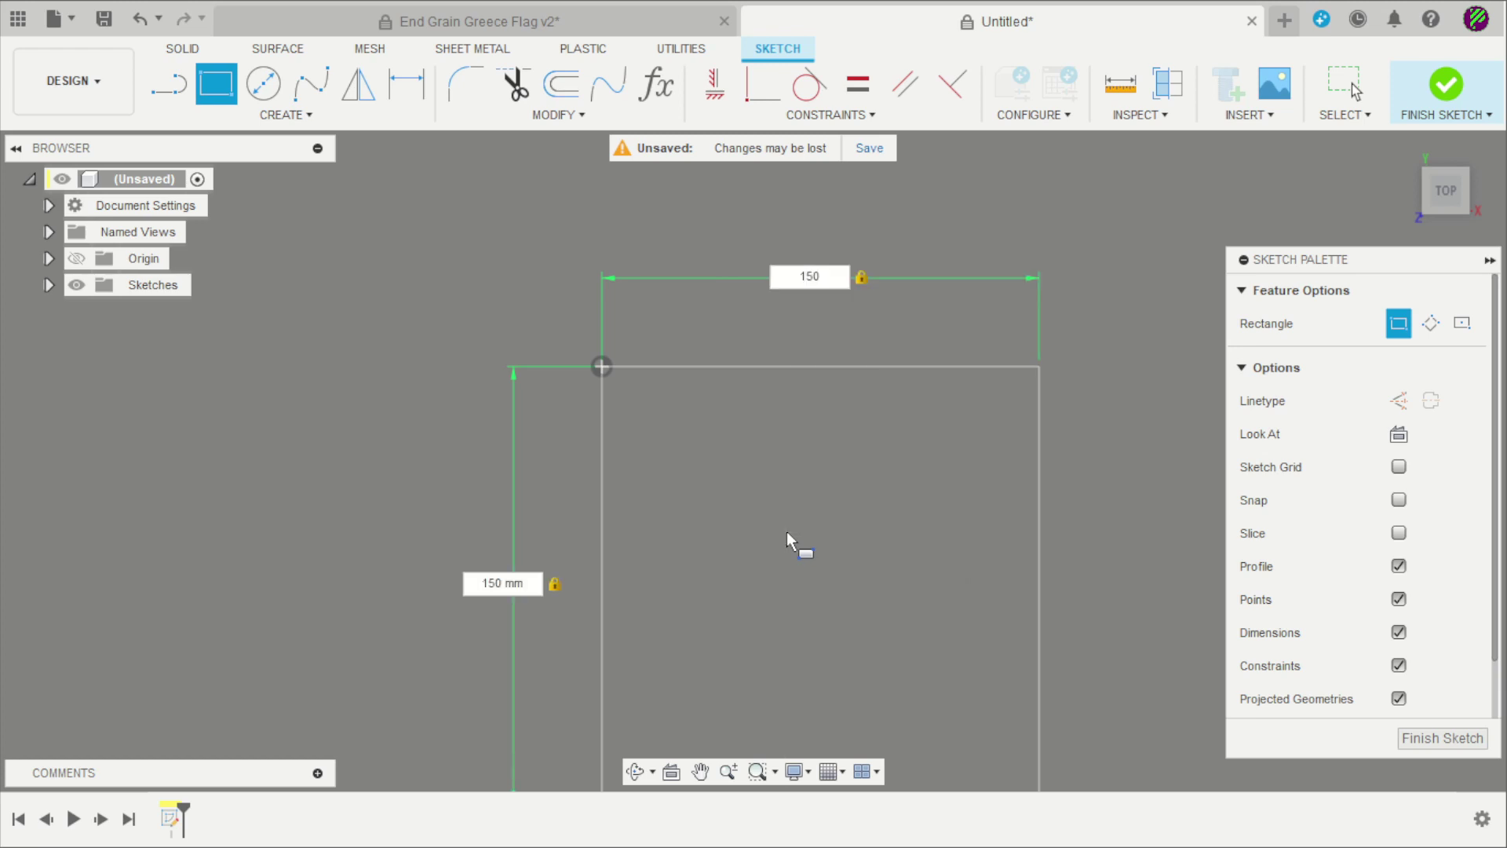
key(Escape)
scroll(694, 473, down, 5)
scroll(773, 596, up, 5)
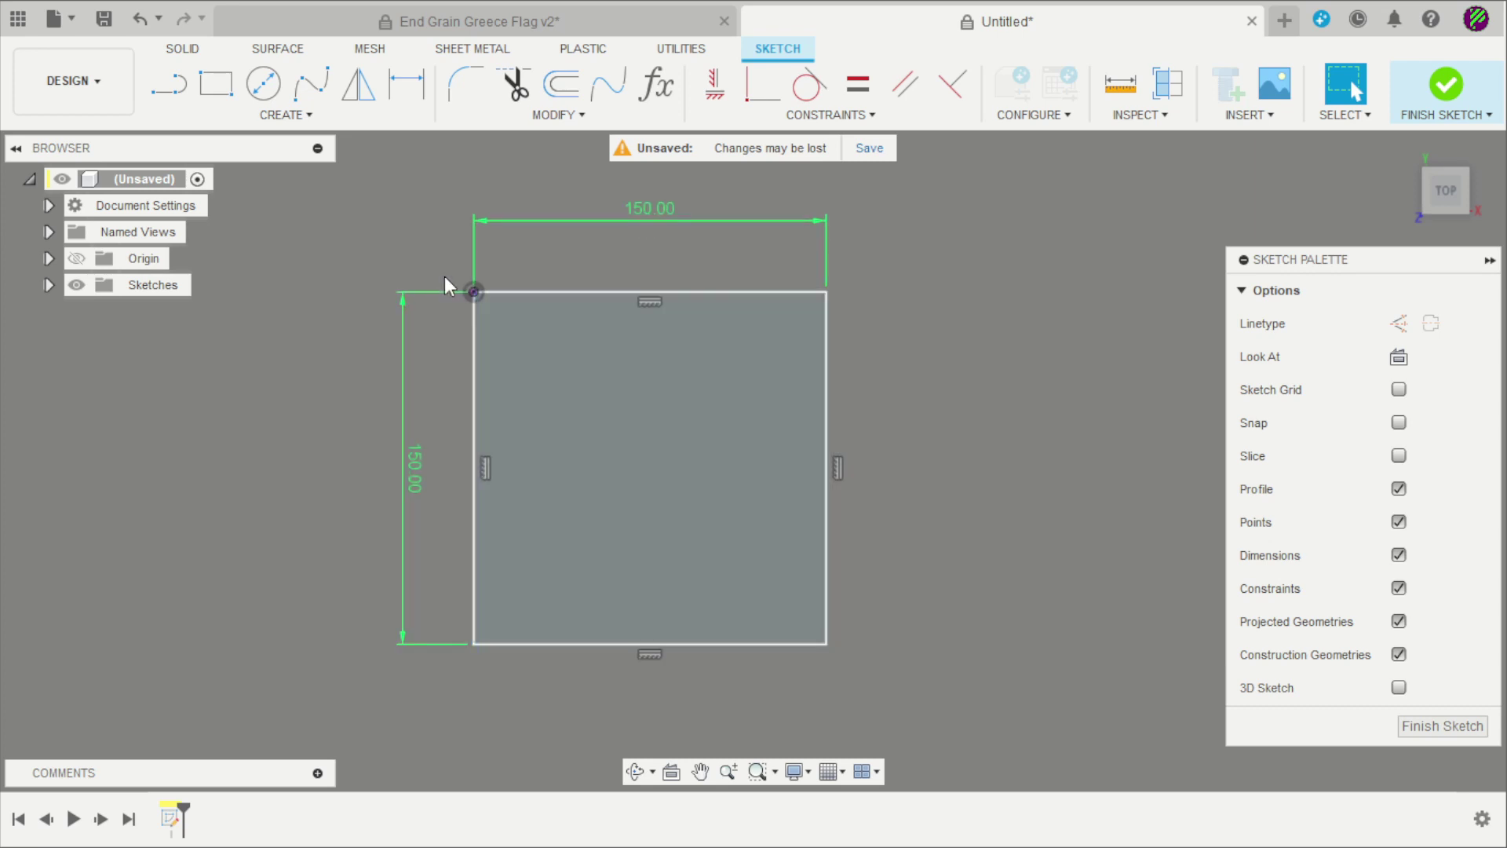
Draw a 60 × 60 mm square inside the upper-left corner of the 150 mm square, starting at the origin.
click(216, 84)
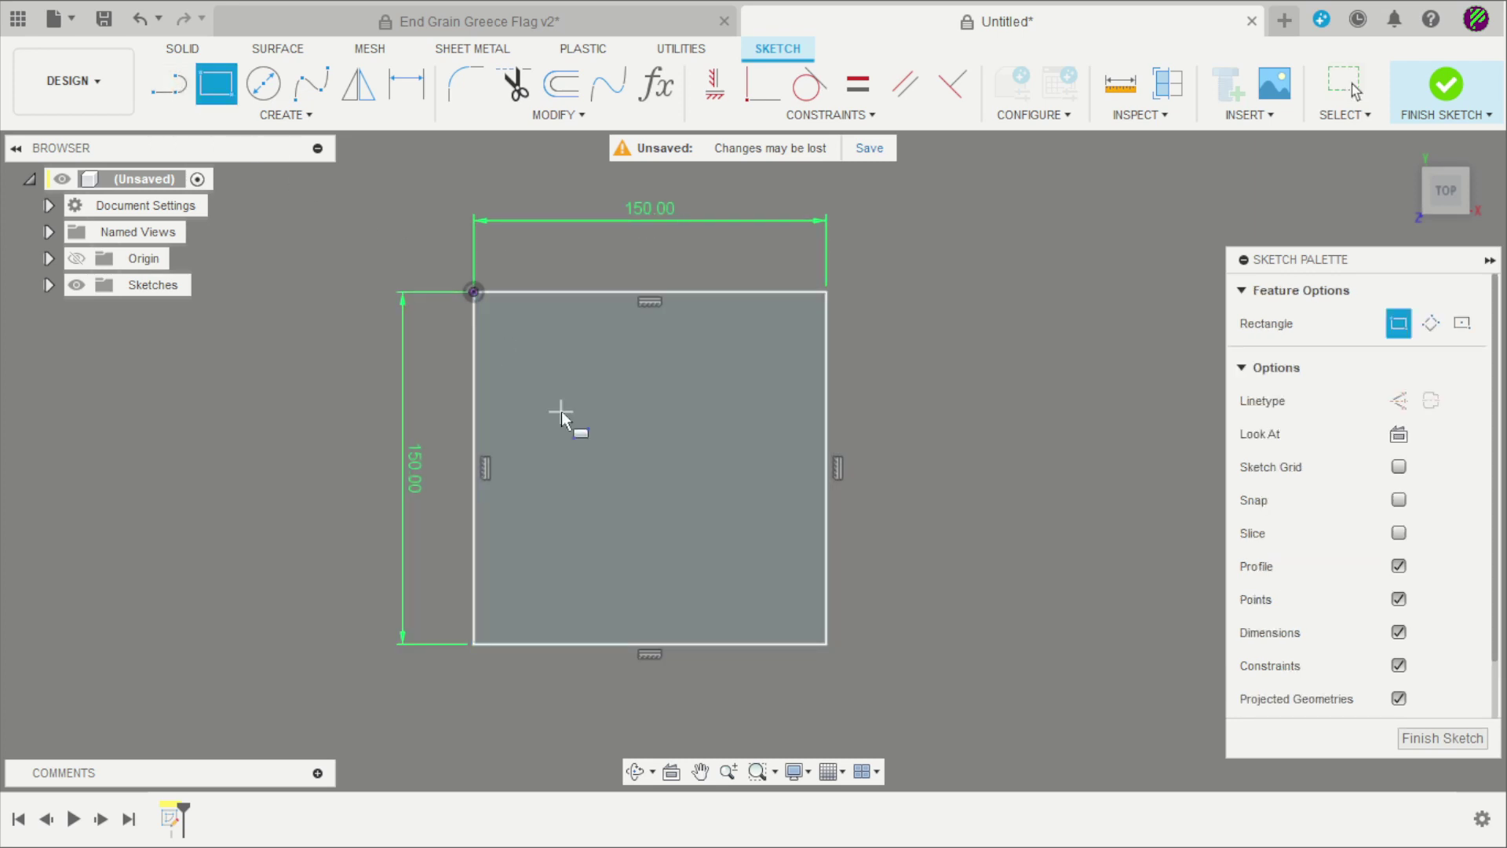
click(475, 293)
text(60)
key(Tab)
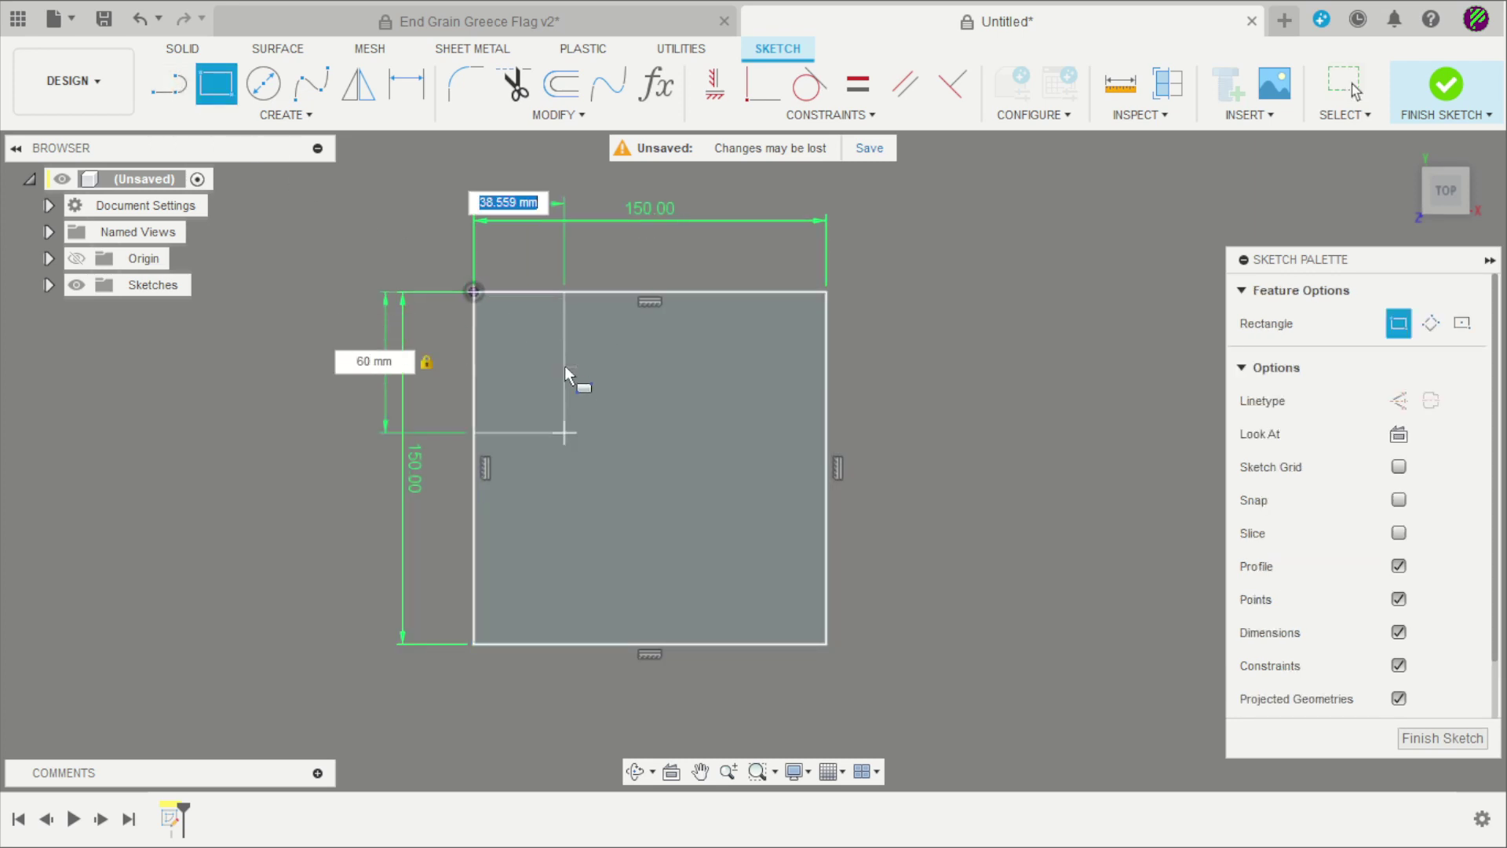
text(60)
key(Return)
key(Escape)
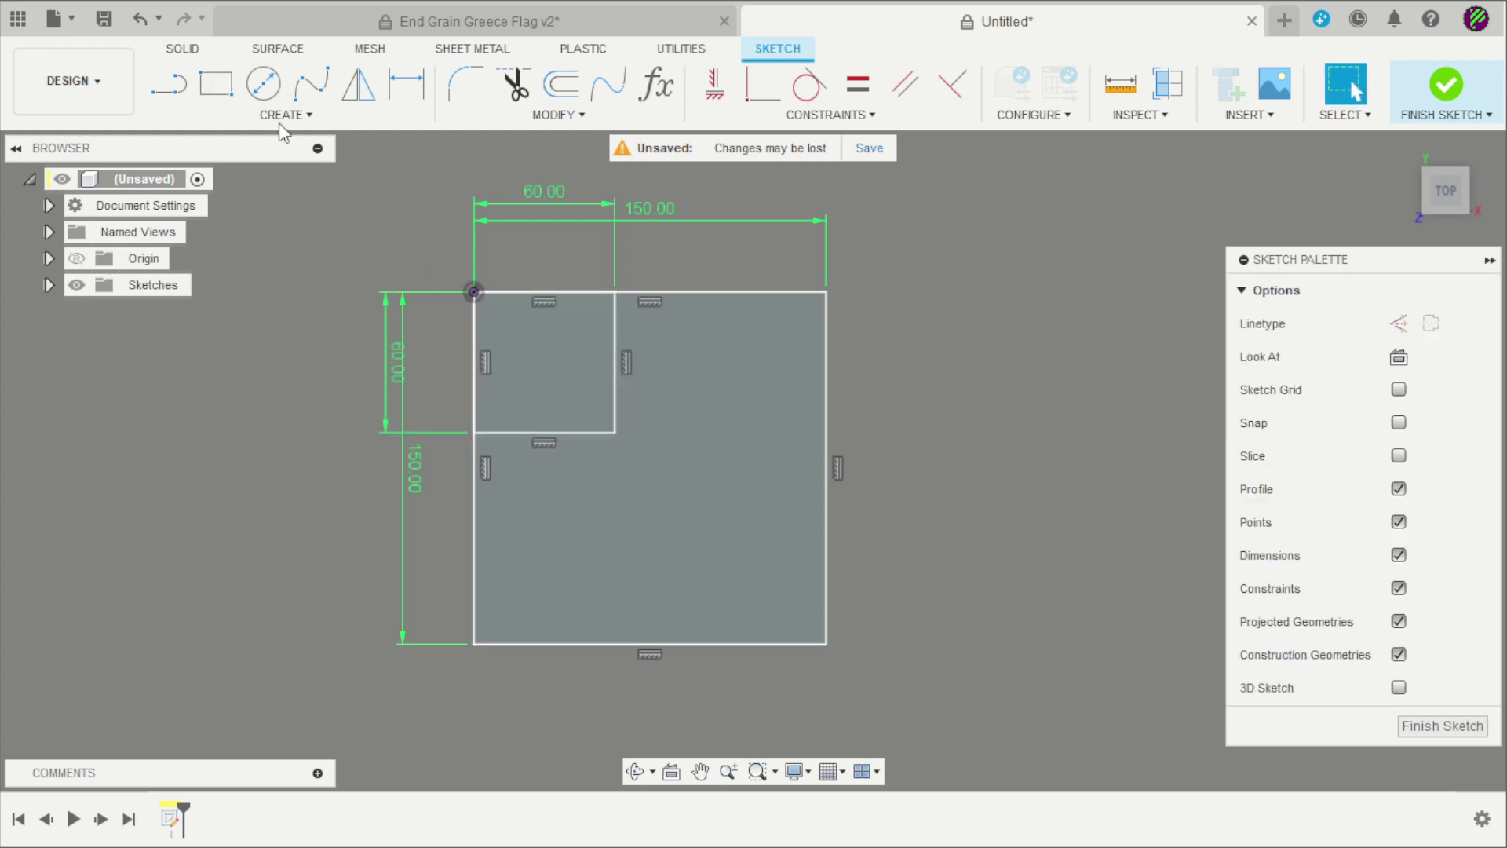
Draw a 60 × 60 mm square inside the upper-right corner of the 150 mm square.
click(213, 85)
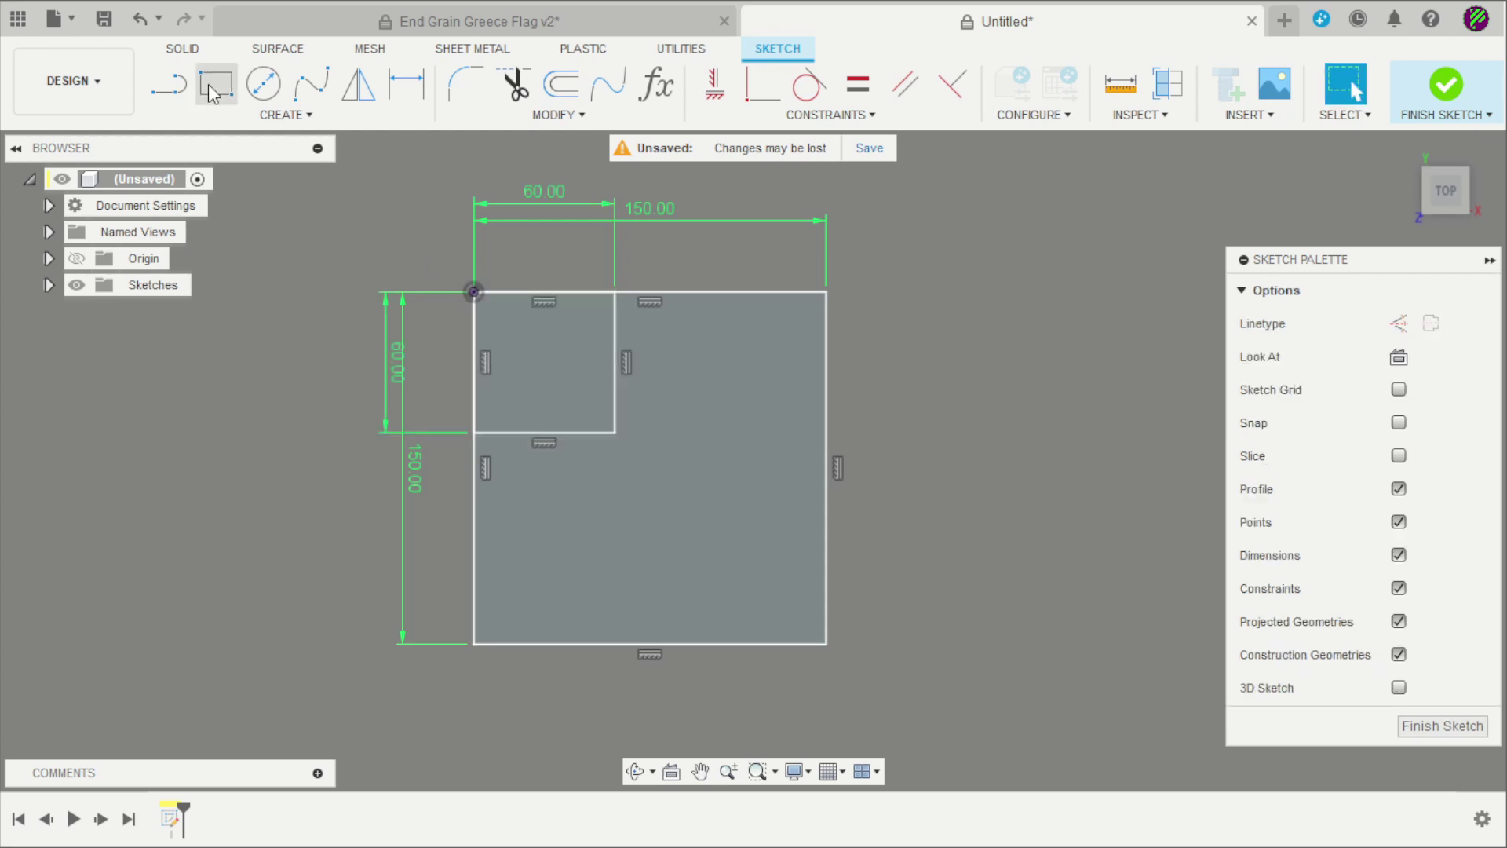
click(826, 294)
text(60)
key(Tab)
text(6)
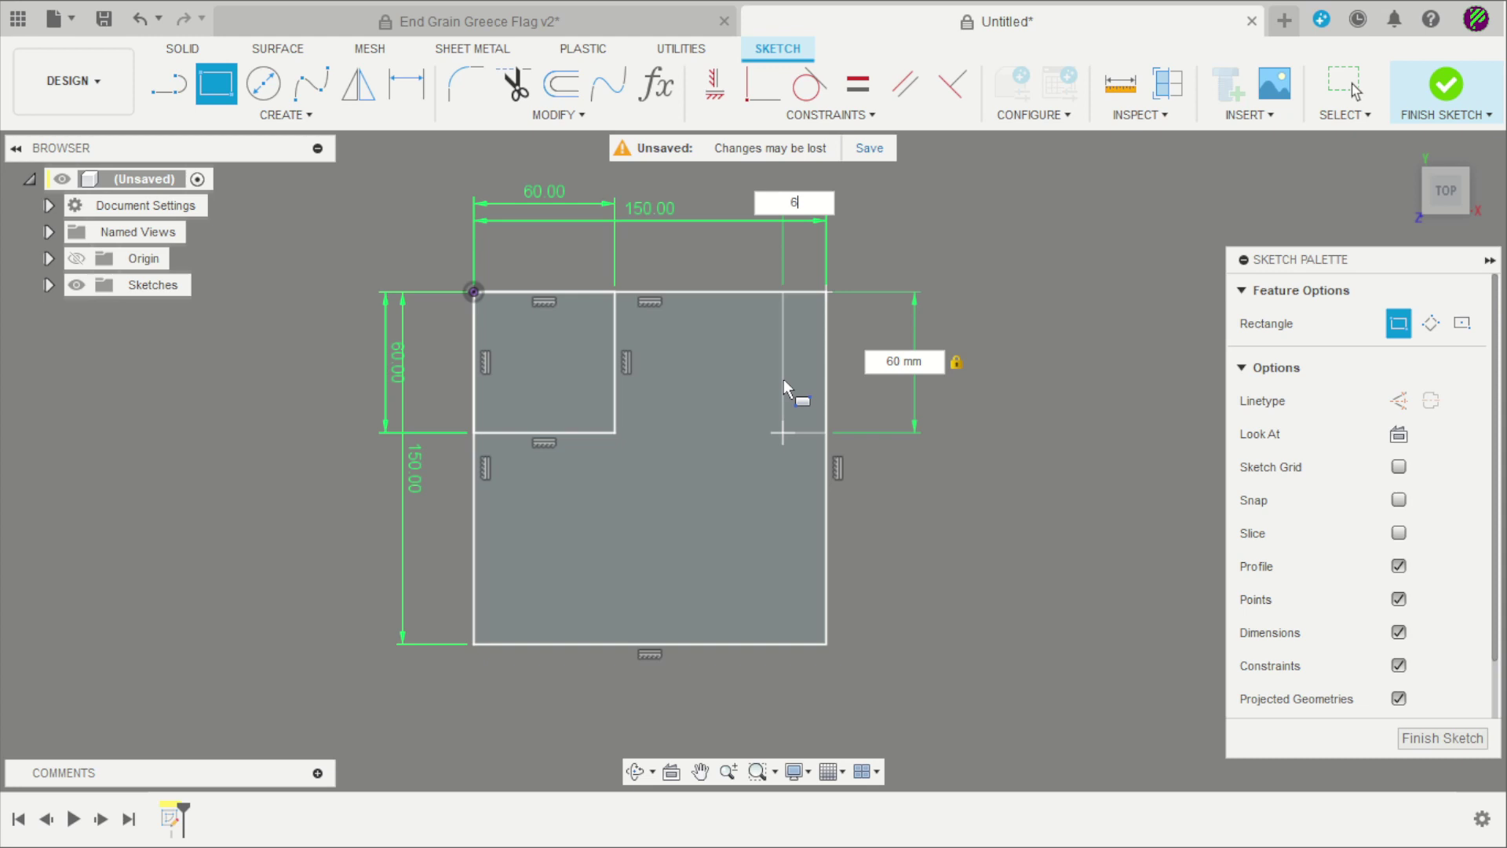
text(0)
key(Return)
key(Escape)
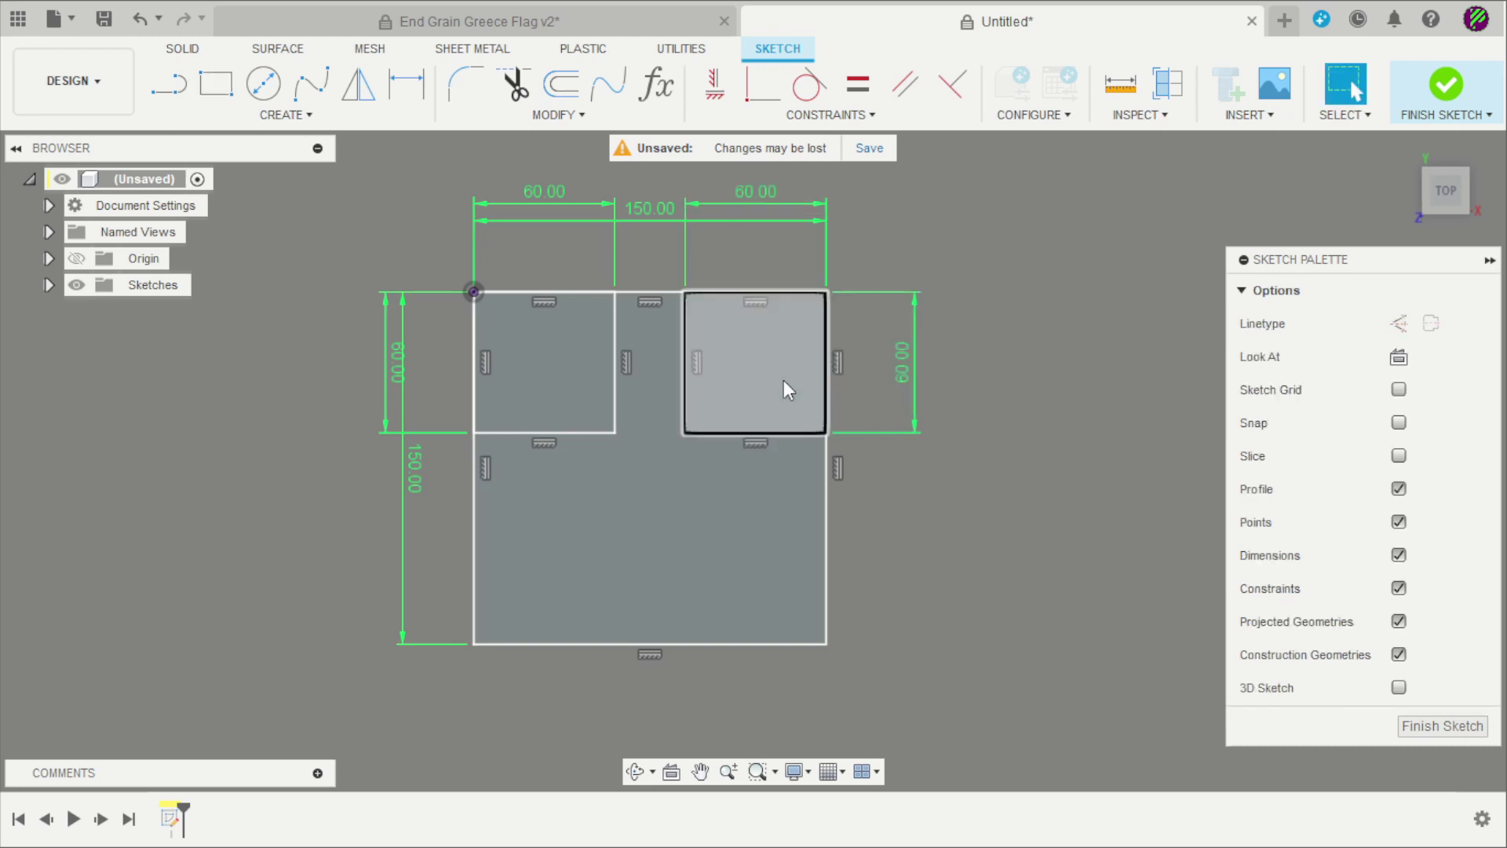
Draw a 60 × 60 mm square inside the lower-left corner of the 150 mm square.
click(215, 88)
click(476, 644)
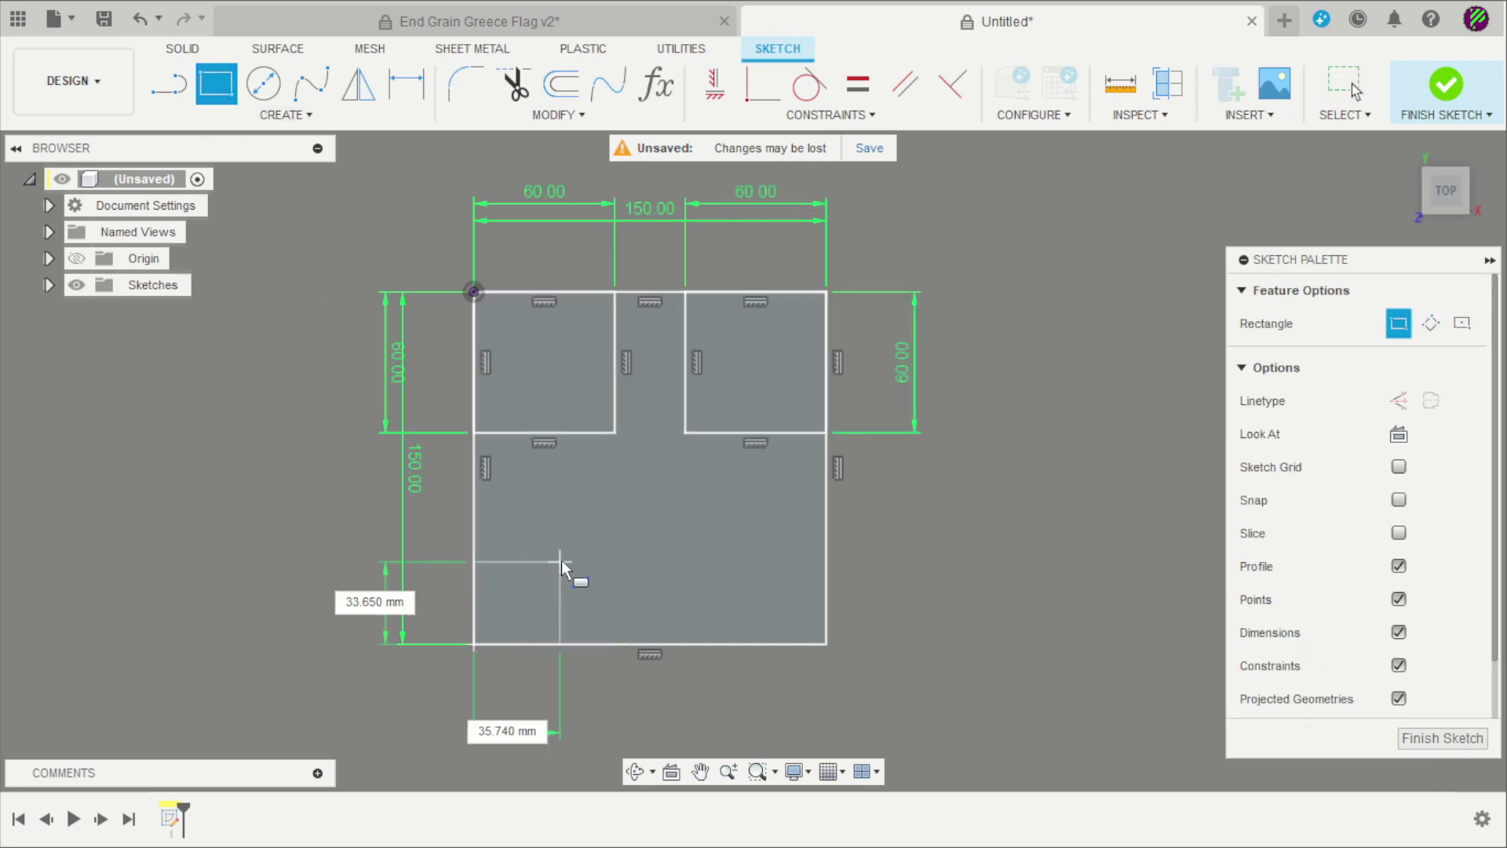
text(60)
key(Tab)
text(60)
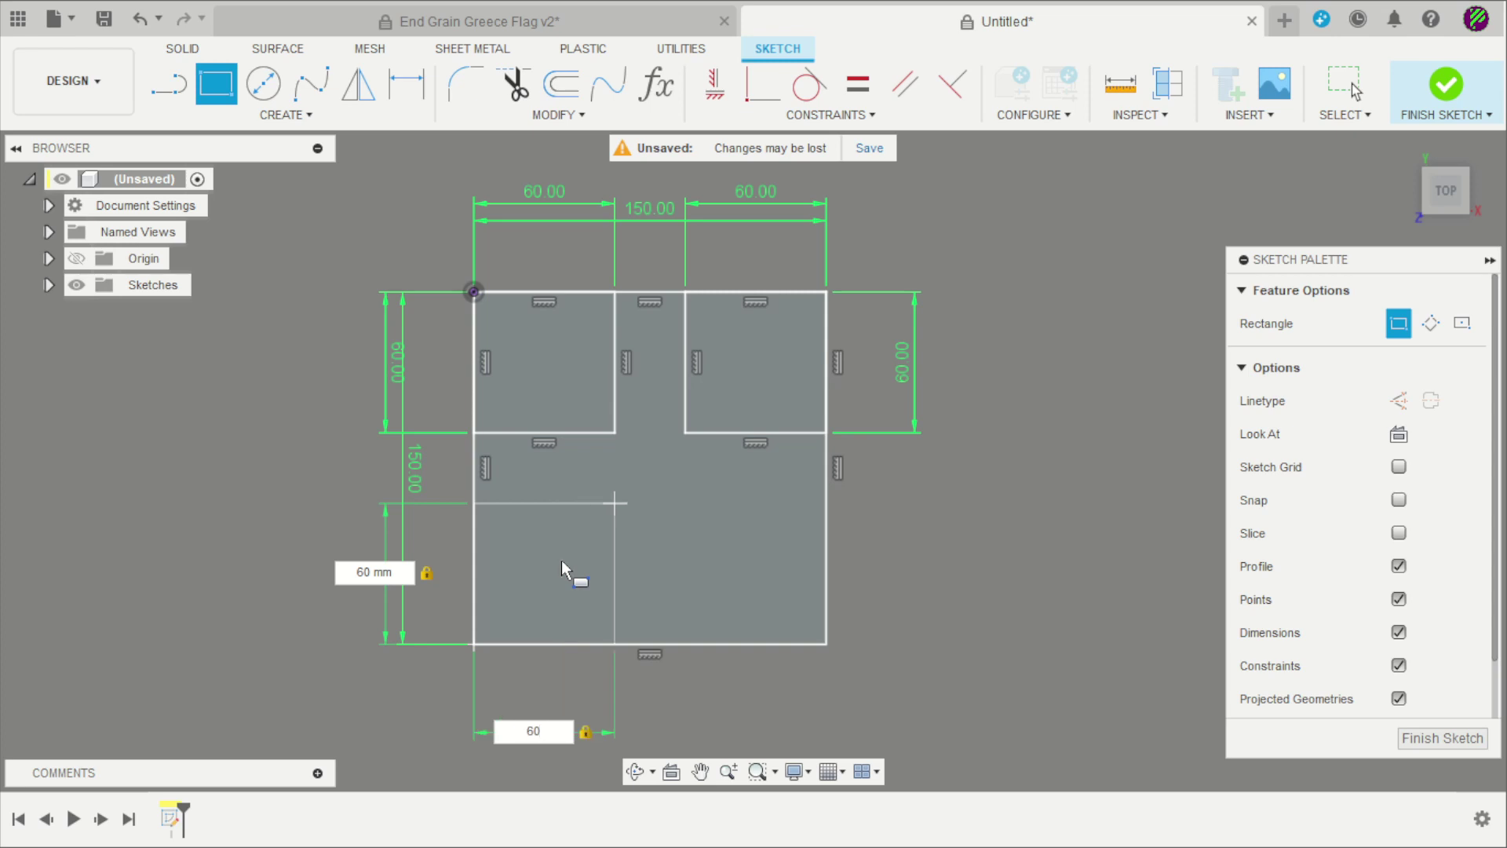
key(Return)
key(Escape)
Draw a 60 × 60 mm square inside the lower-right corner of the 150 mm square.
click(215, 84)
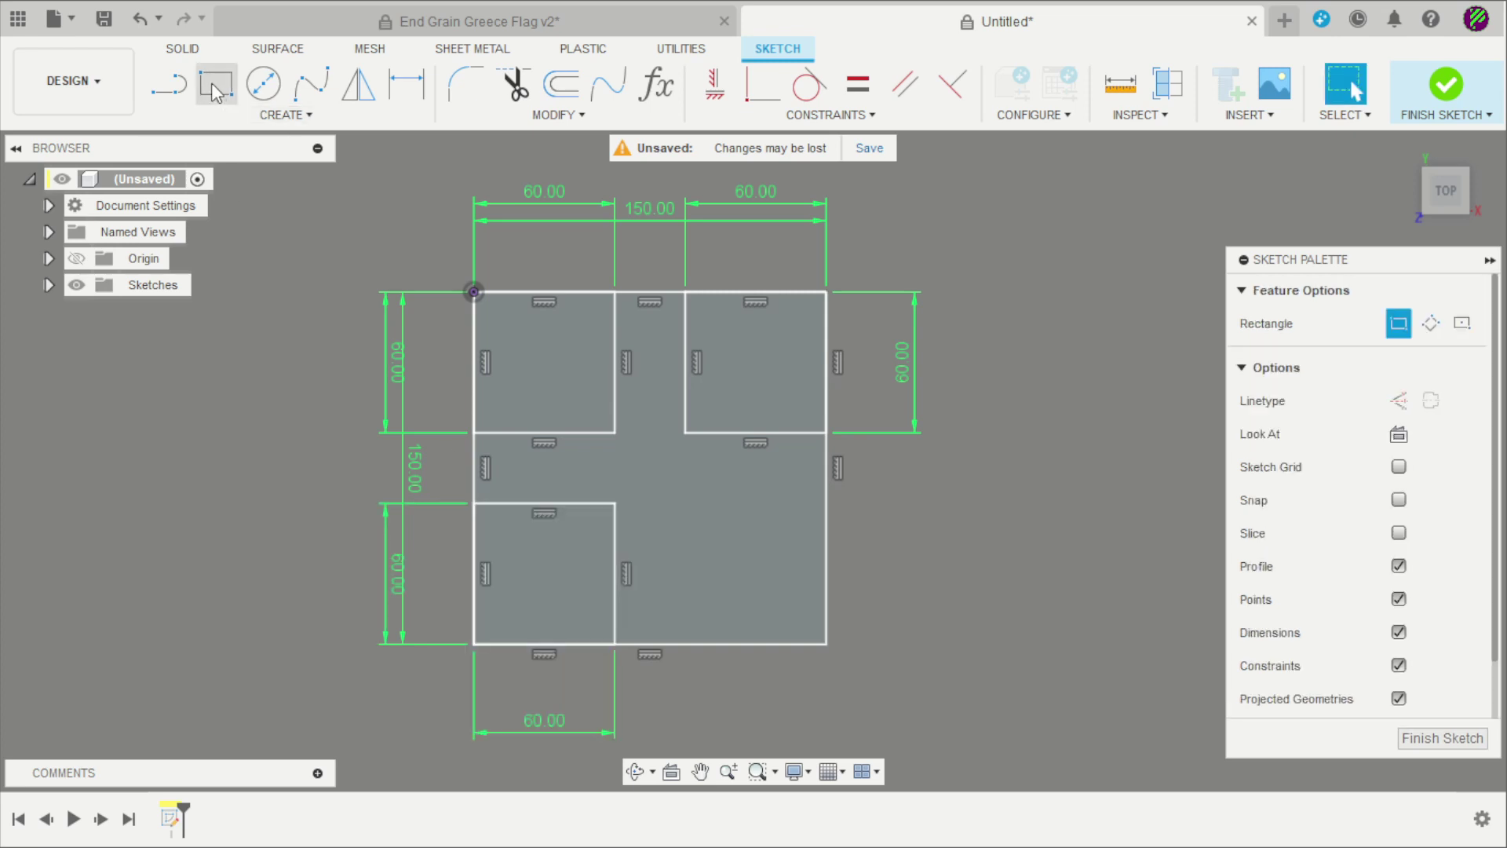
click(826, 644)
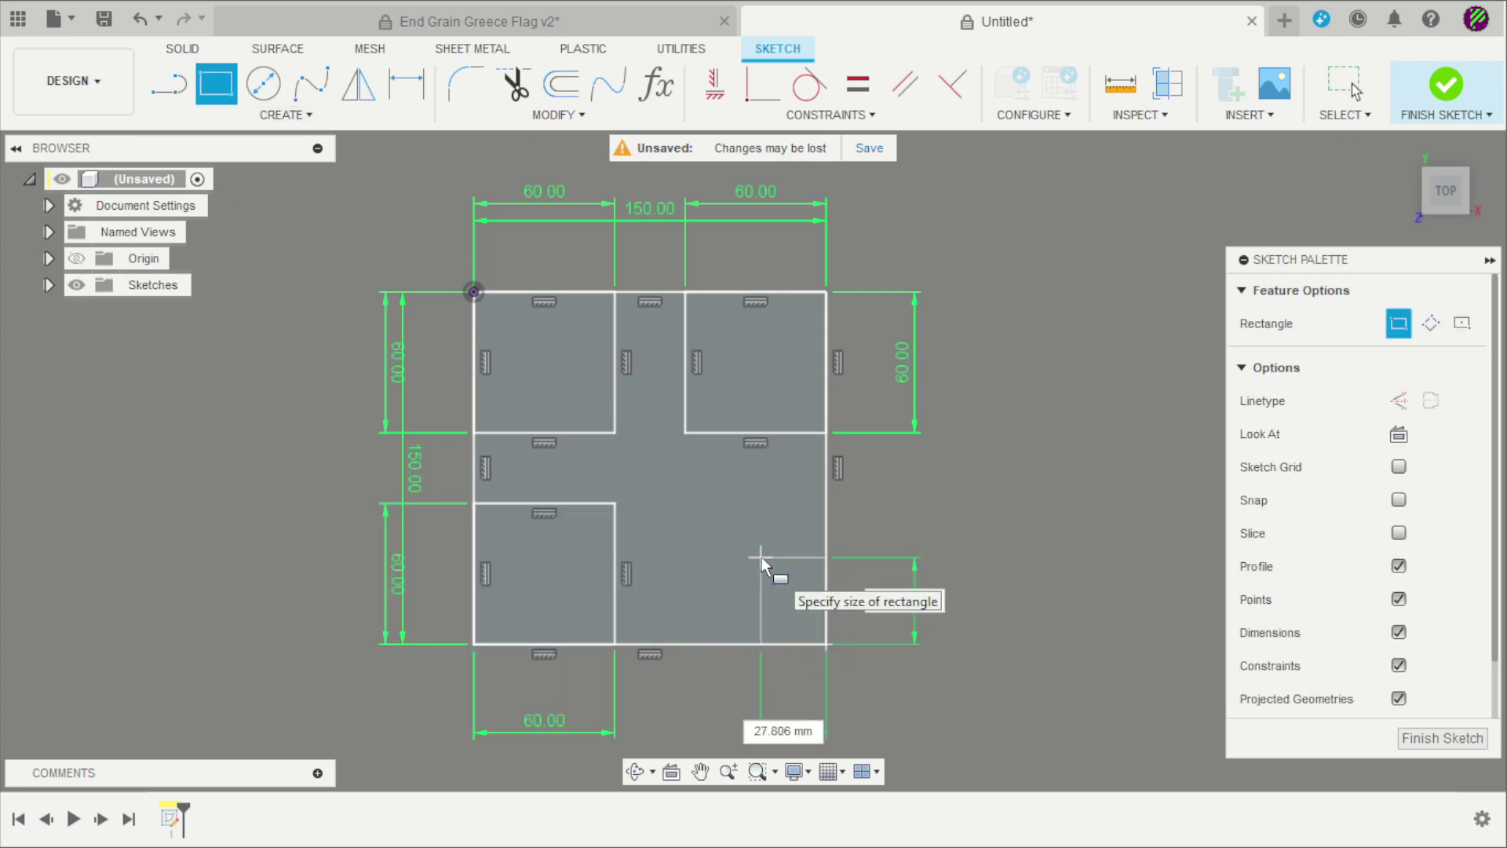
text(60)
key(Tab)
text(60)
key(Return)
key(Escape)
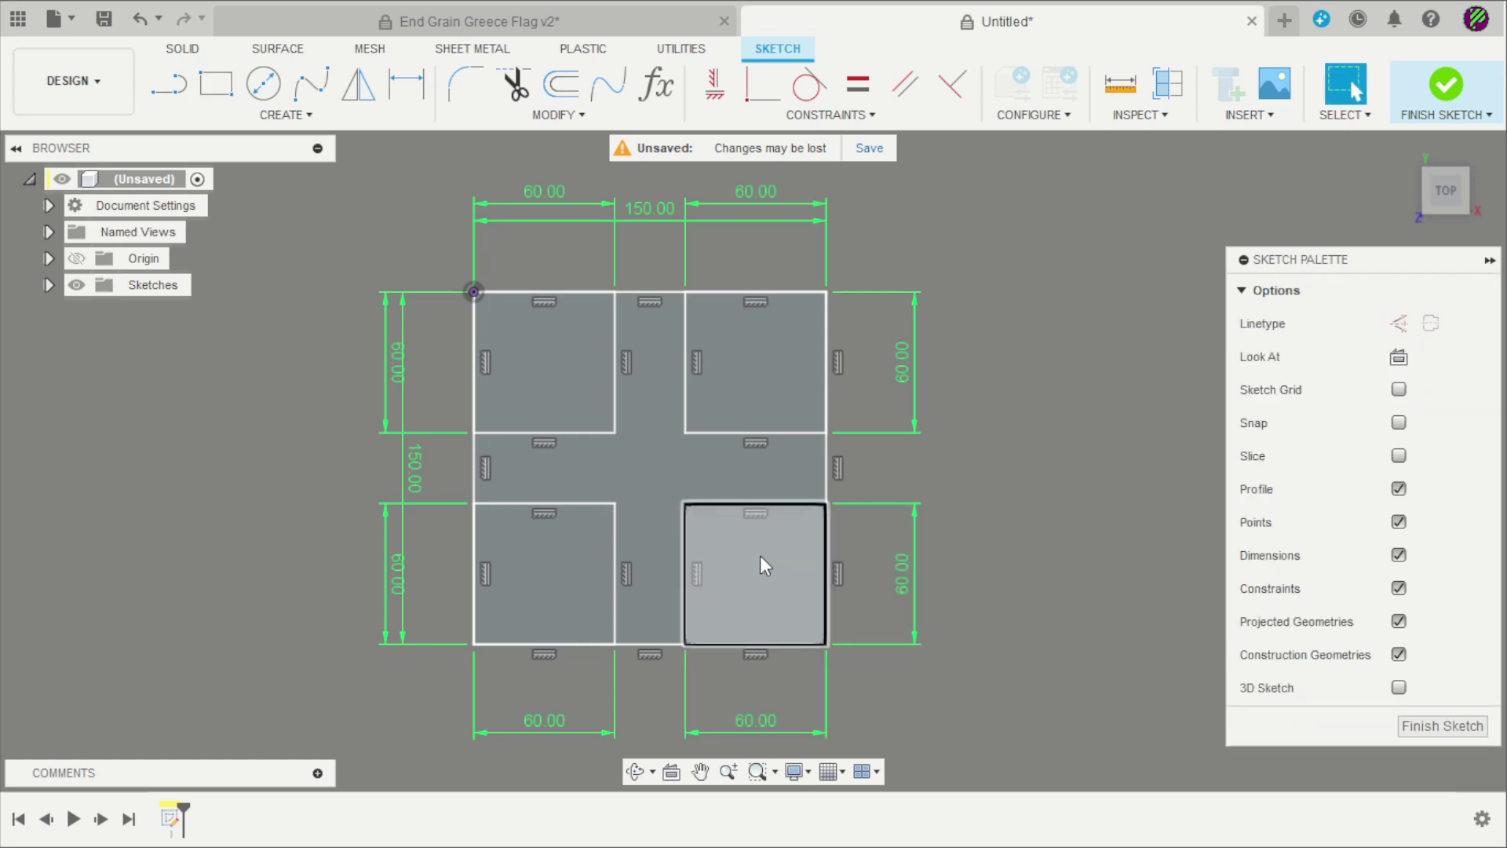
Draw the flag outline as a rectangle 400 mm wide and 270 mm high, extending right and down from the origin.
scroll(458, 309, down, 3)
scroll(718, 298, down, 1)
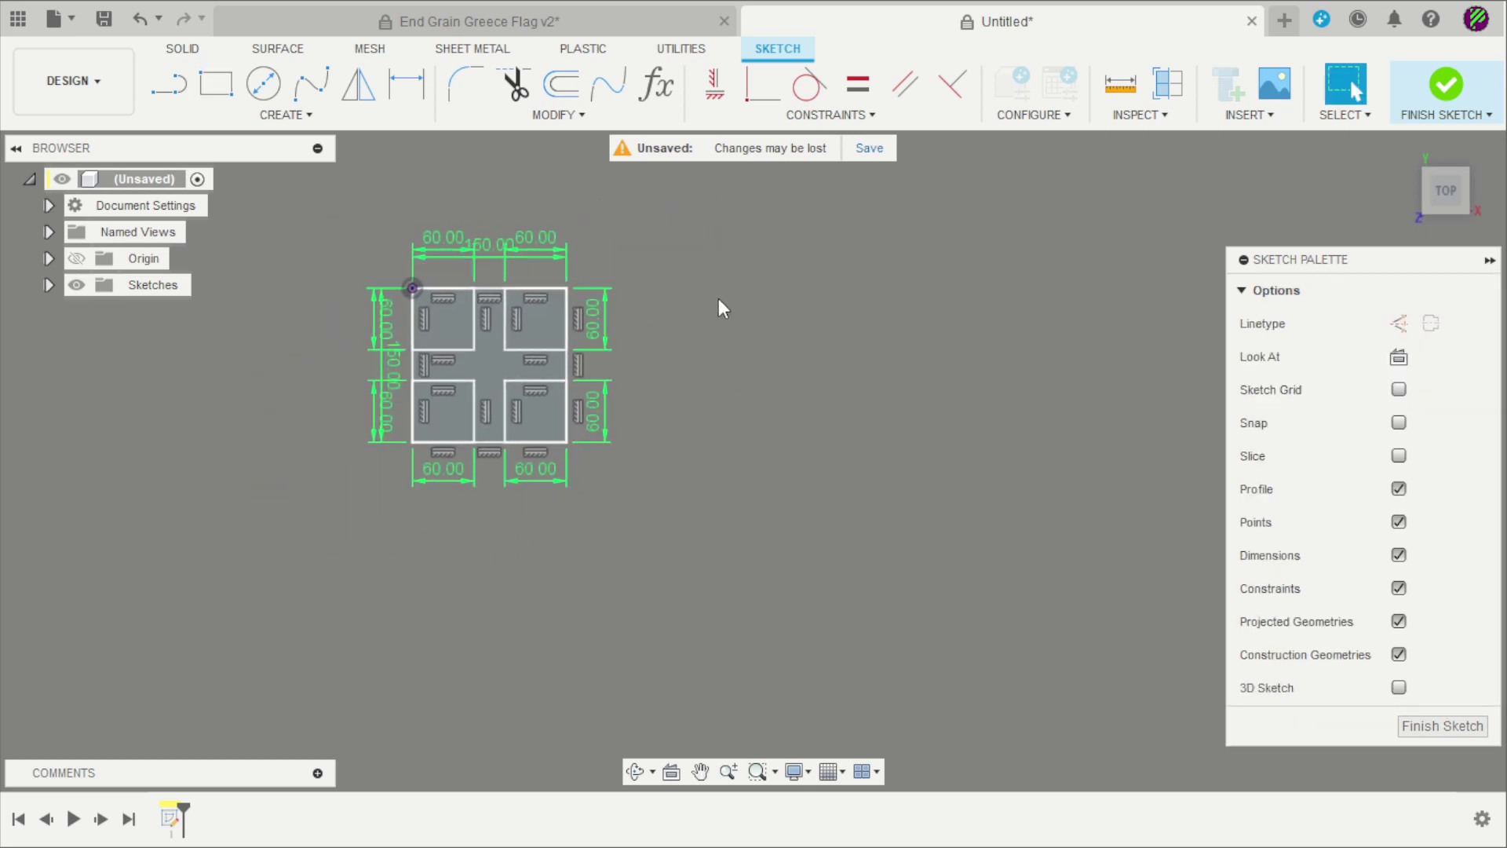
scroll(660, 261, down, 2)
key(r)
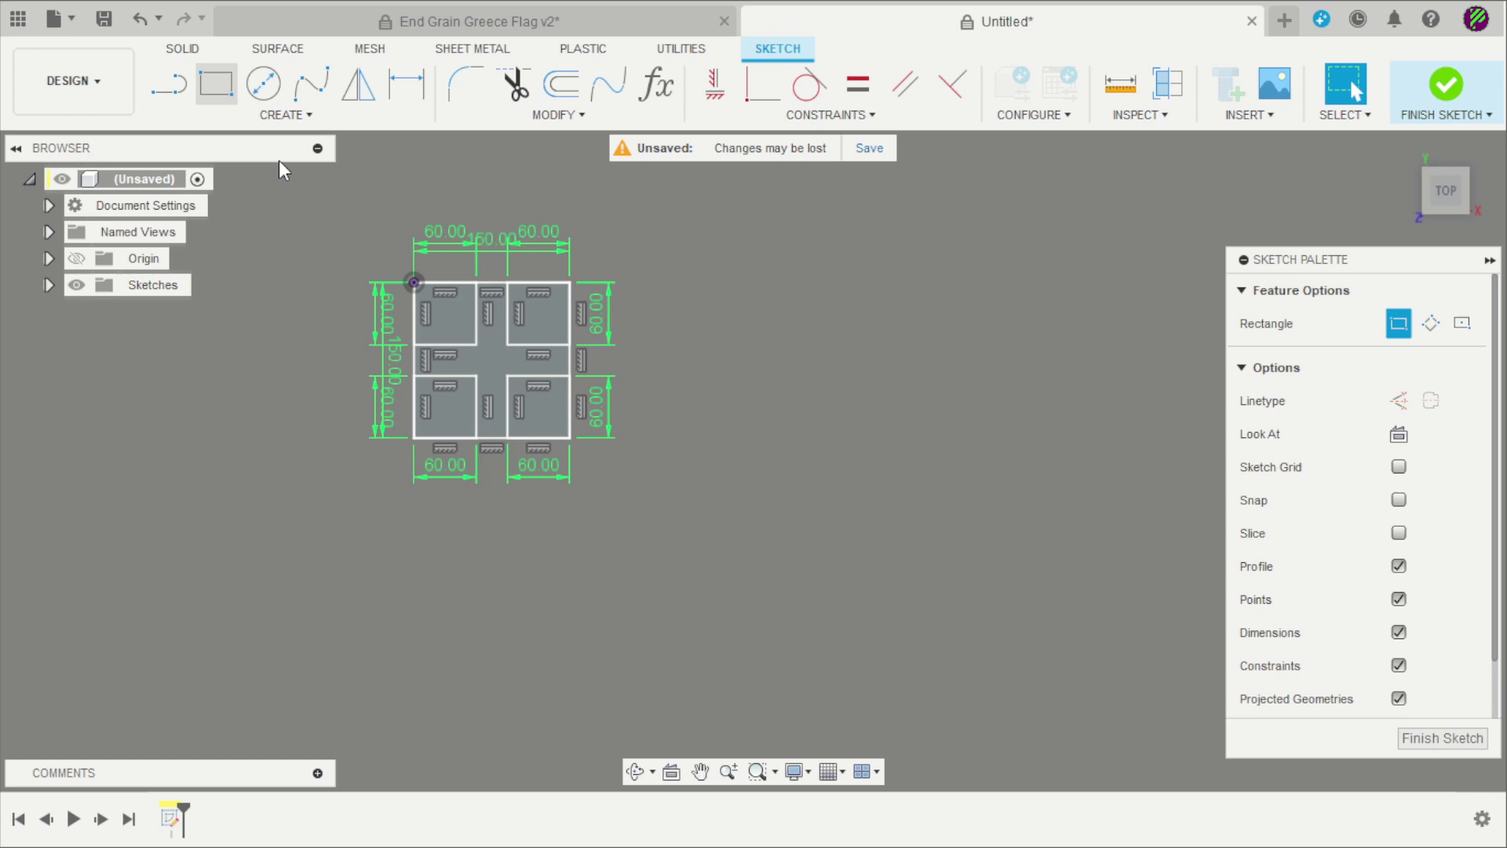
click(414, 283)
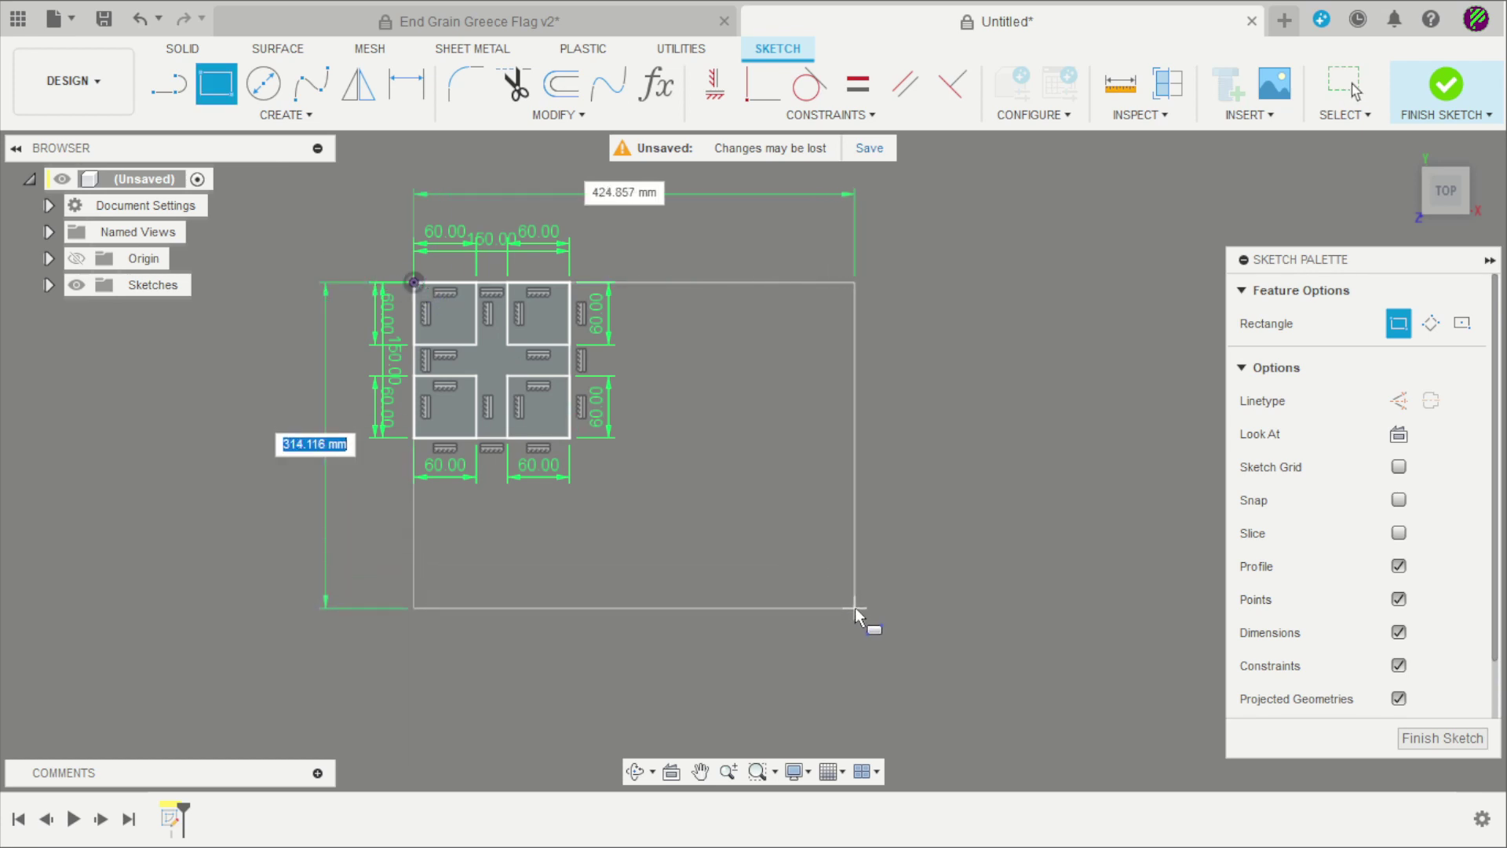
text(270)
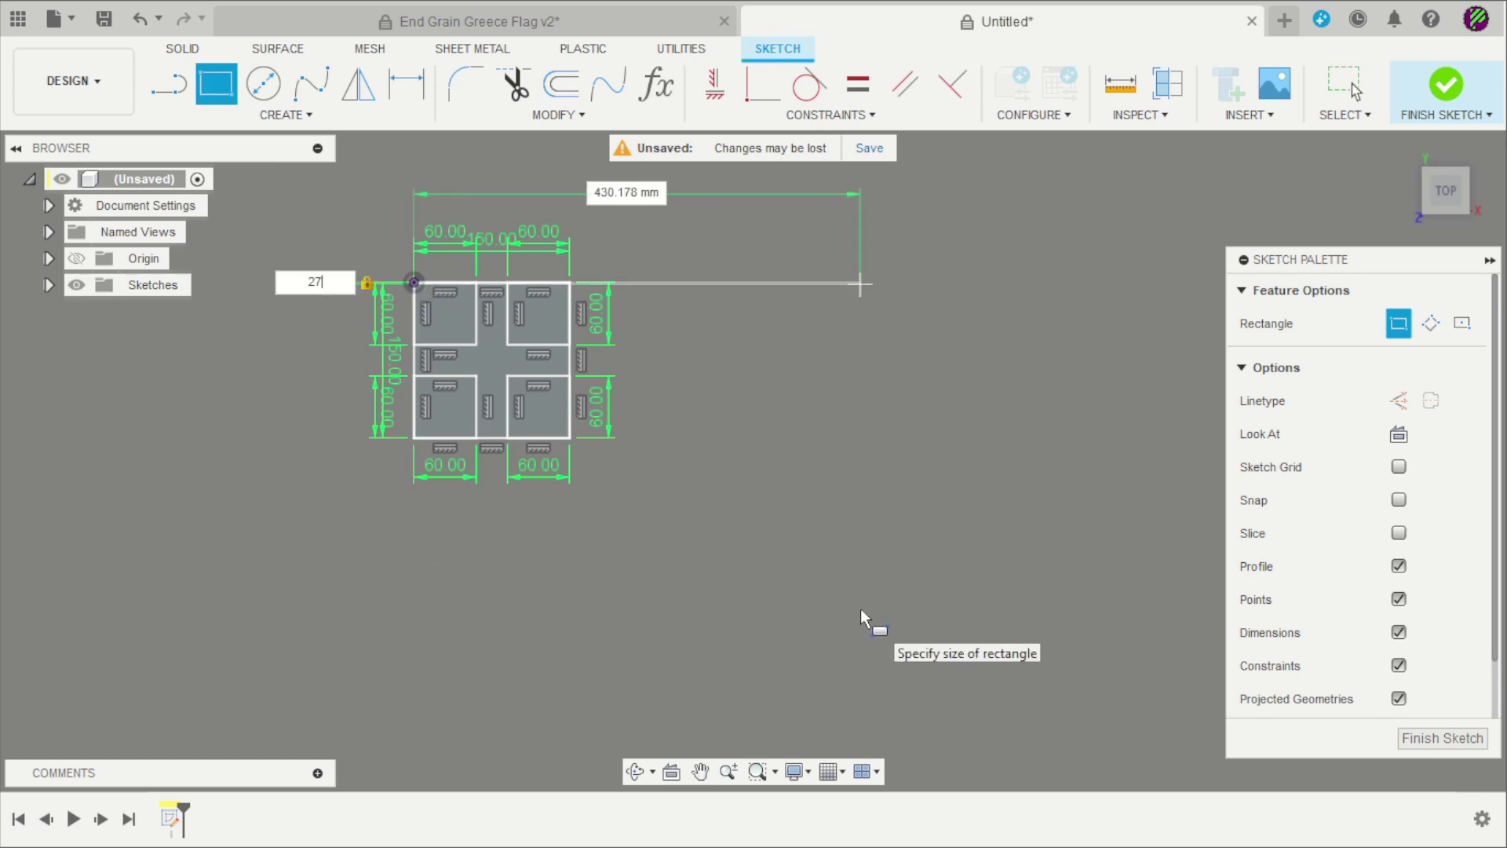
key(Tab)
text(400)
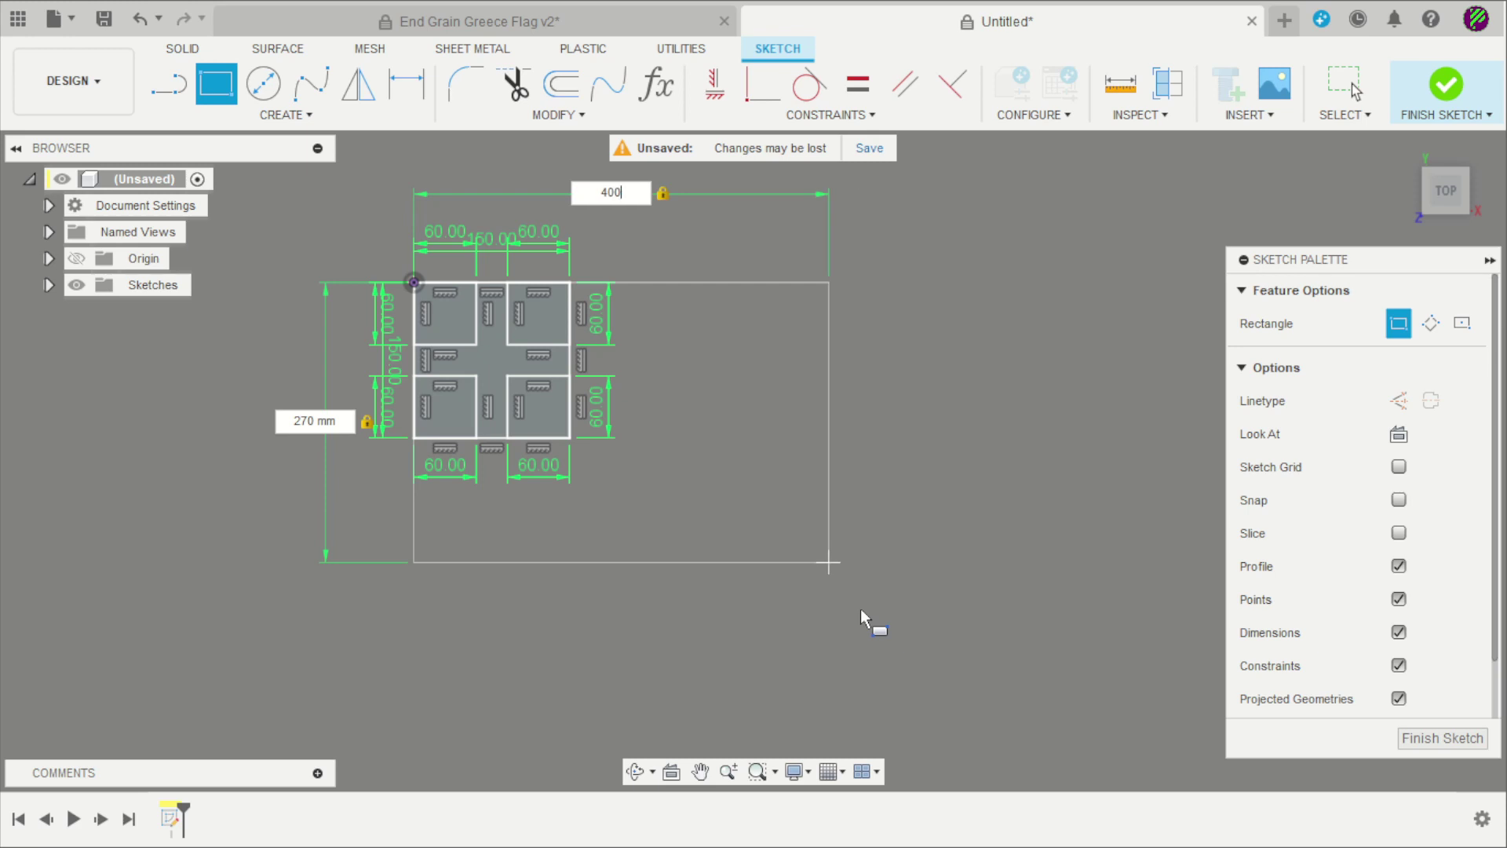
key(Return)
key(Escape)
scroll(460, 263, up, 1)
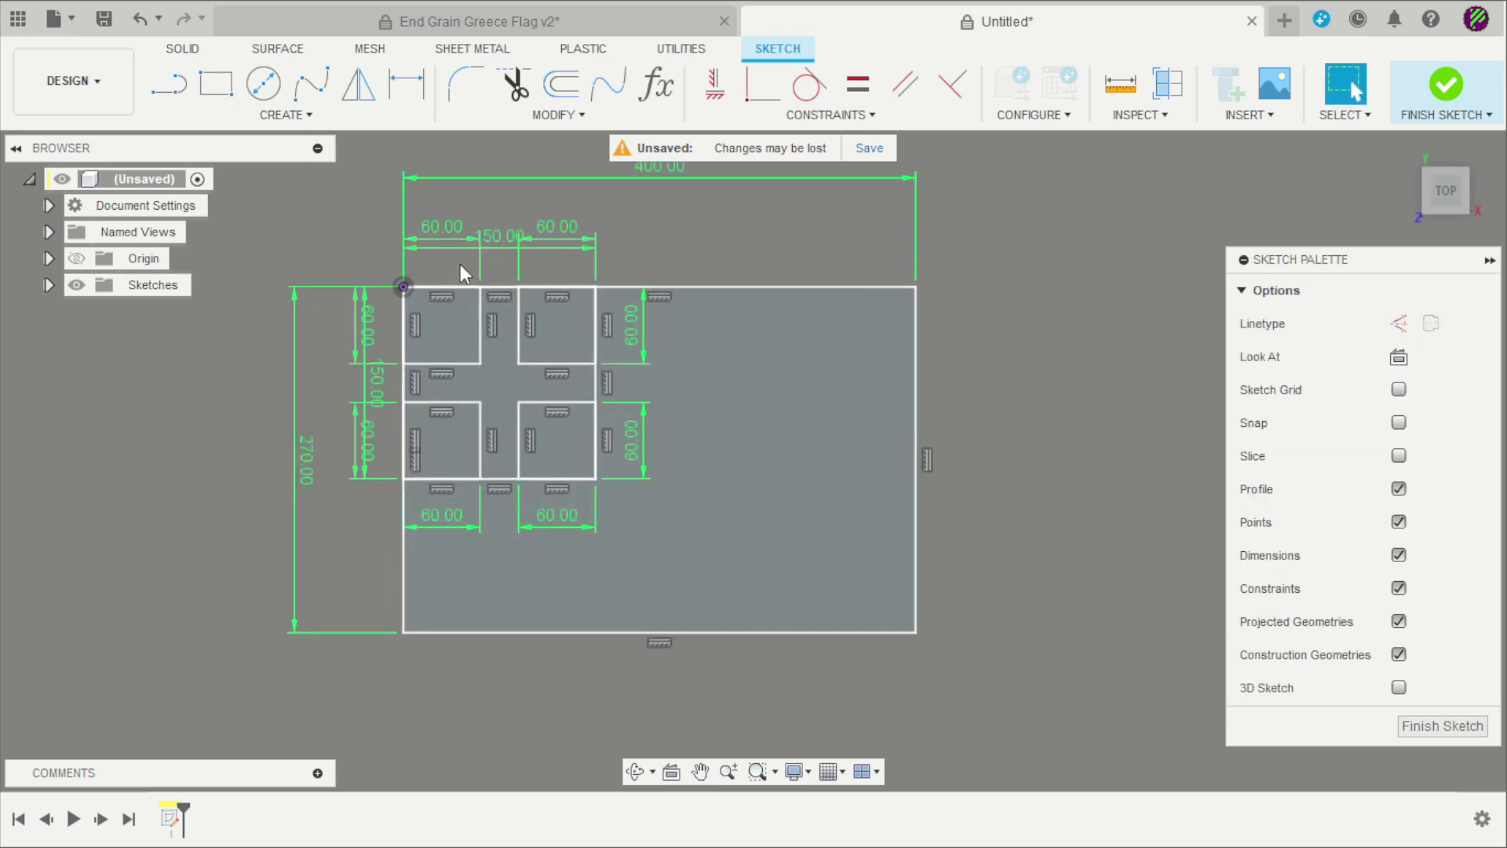
Sketch a horizontal line from the 150 mm square's right edge to the outline's right edge, about 20 mm below the top edge.
click(168, 83)
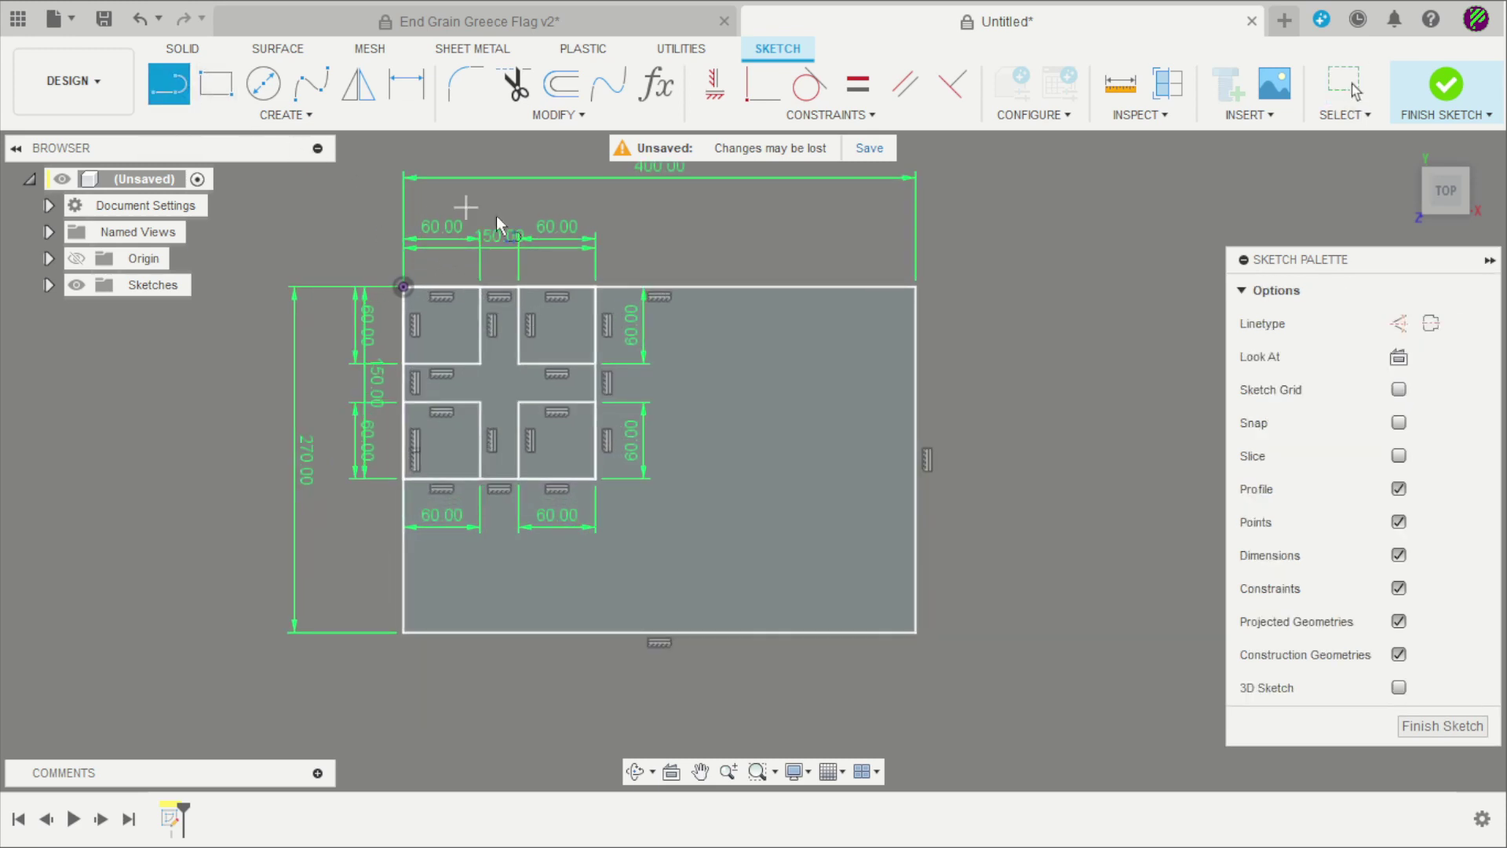
scroll(708, 243, up, 1)
scroll(789, 289, up, 1)
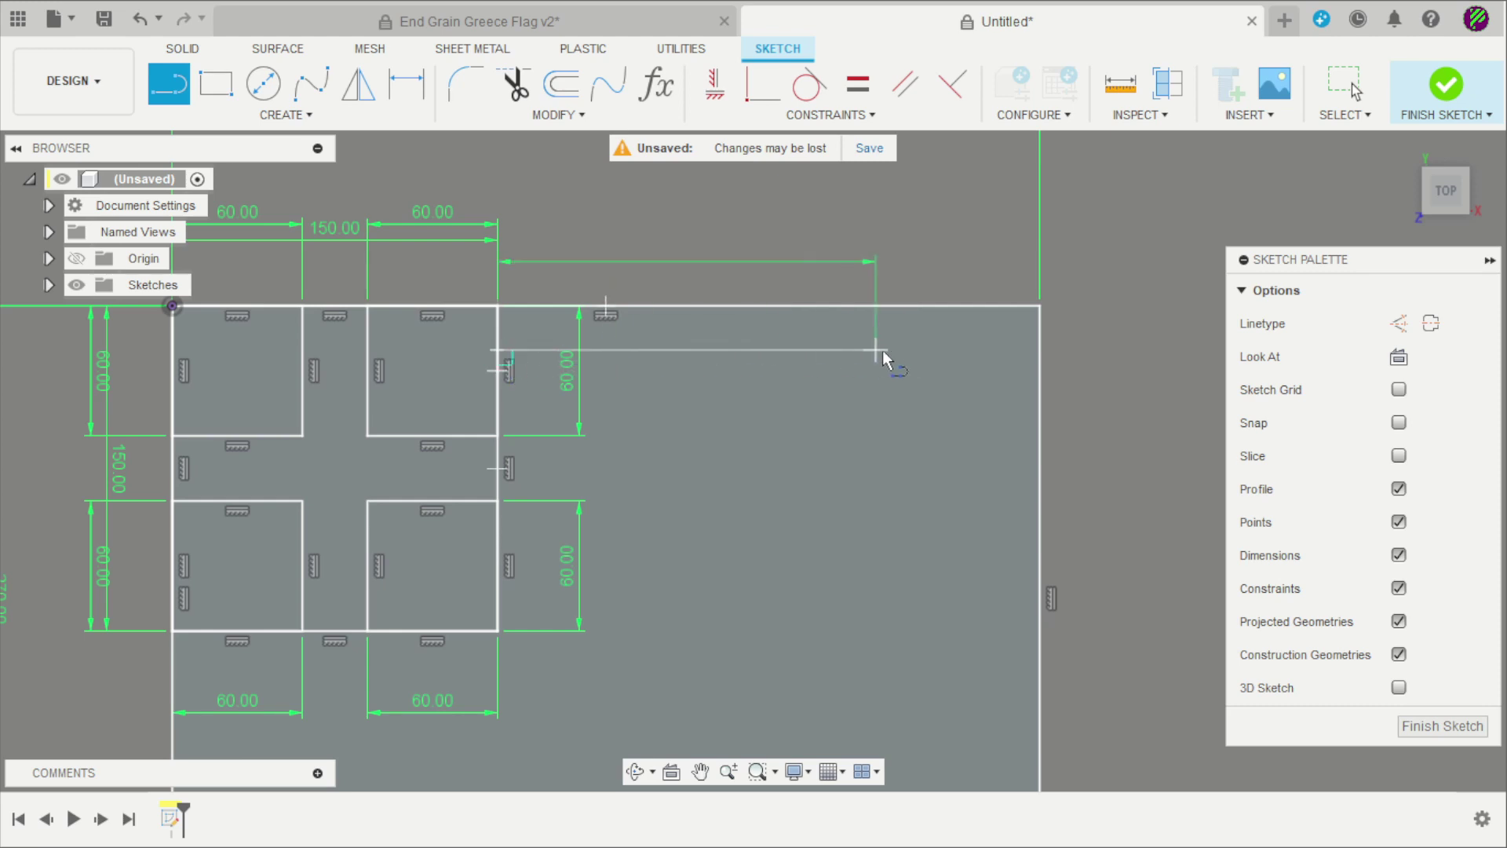
click(1035, 348)
Dimension the horizontal stripe line 30 mm below the outline's top edge.
scroll(1142, 298, up, 2)
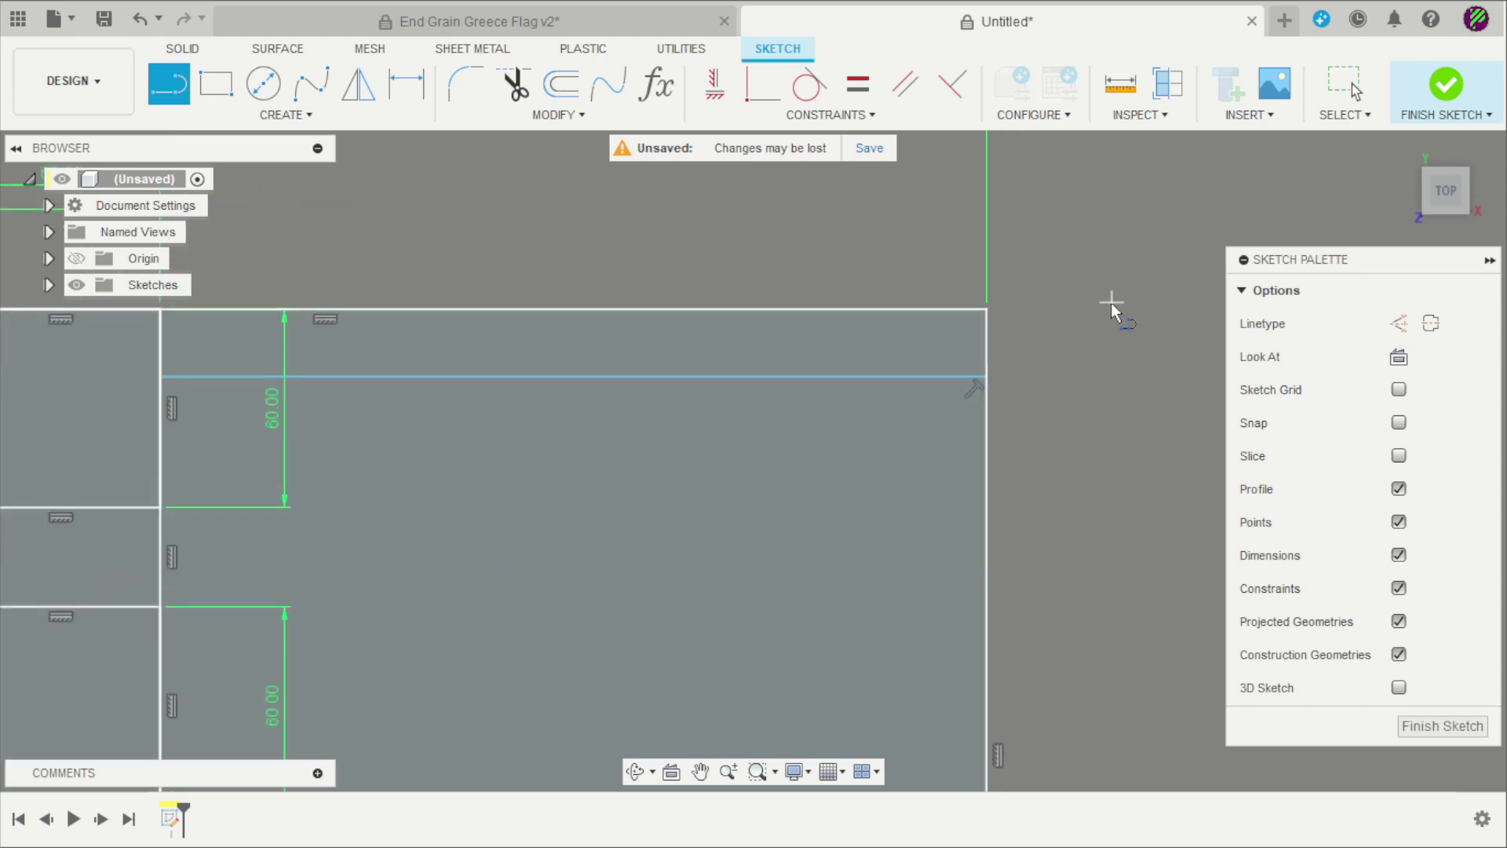
key(Escape)
key(d)
click(940, 377)
click(962, 310)
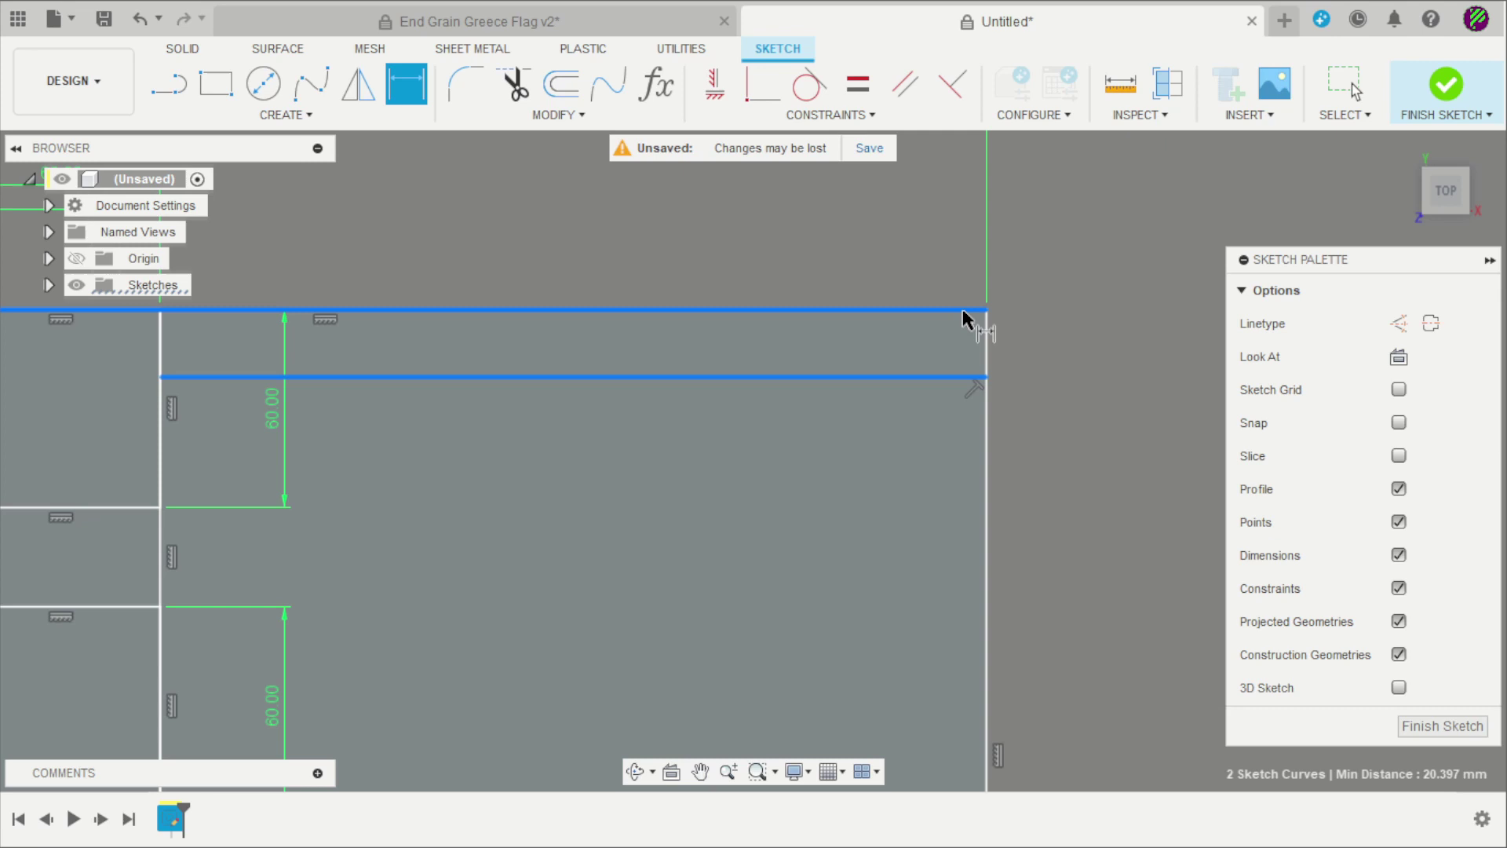
click(1048, 334)
text(30)
key(Return)
scroll(1075, 310, down, 2)
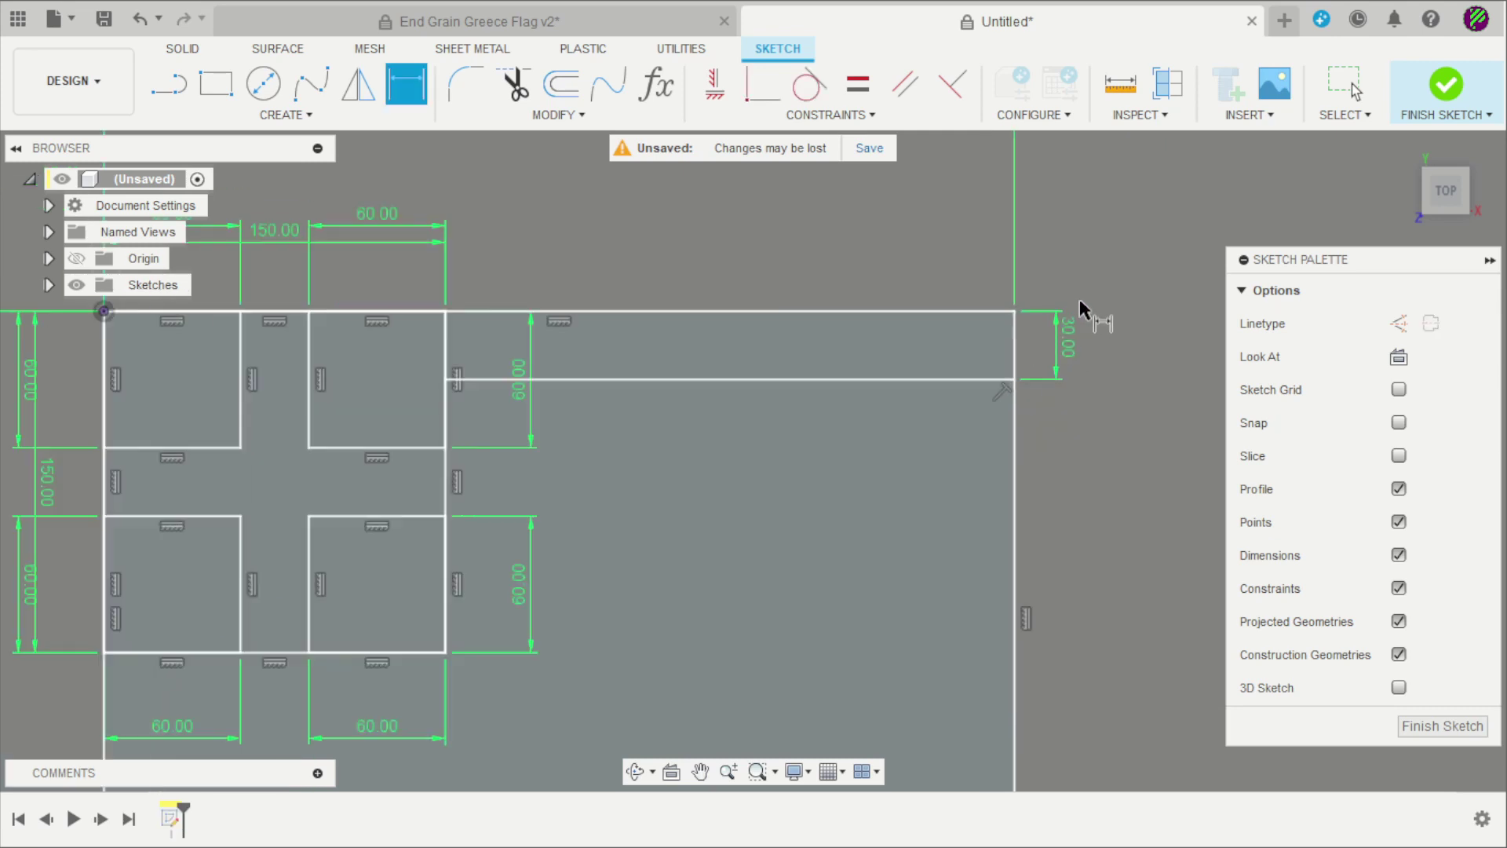
scroll(1052, 261, down, 2)
scroll(1096, 285, up, 1)
key(Escape)
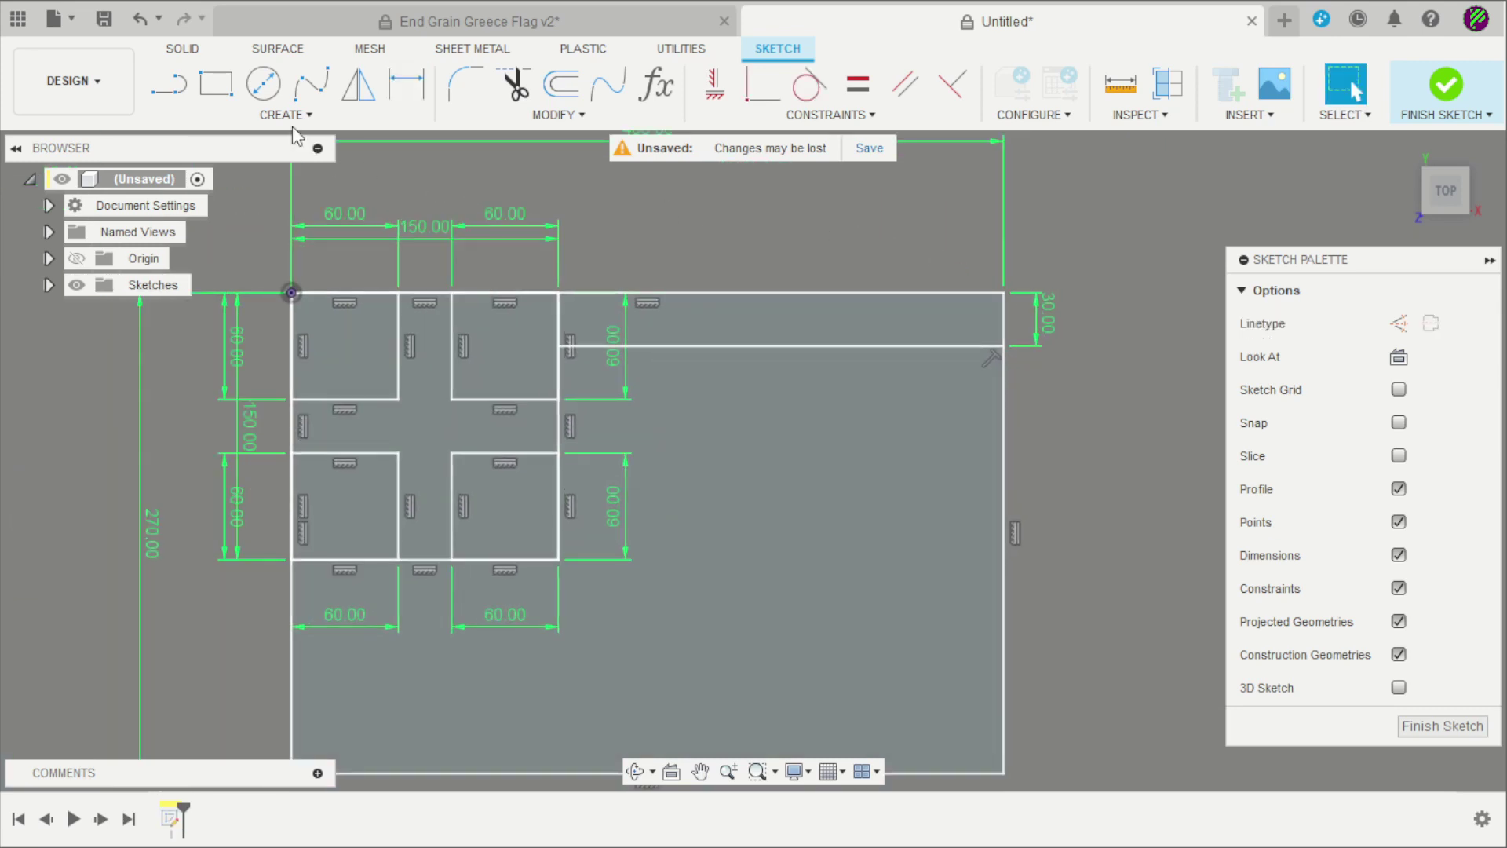
Start a rectangular pattern of the stripe line beside the cross, directed downward, with the distribution set to Spacing.
click(284, 115)
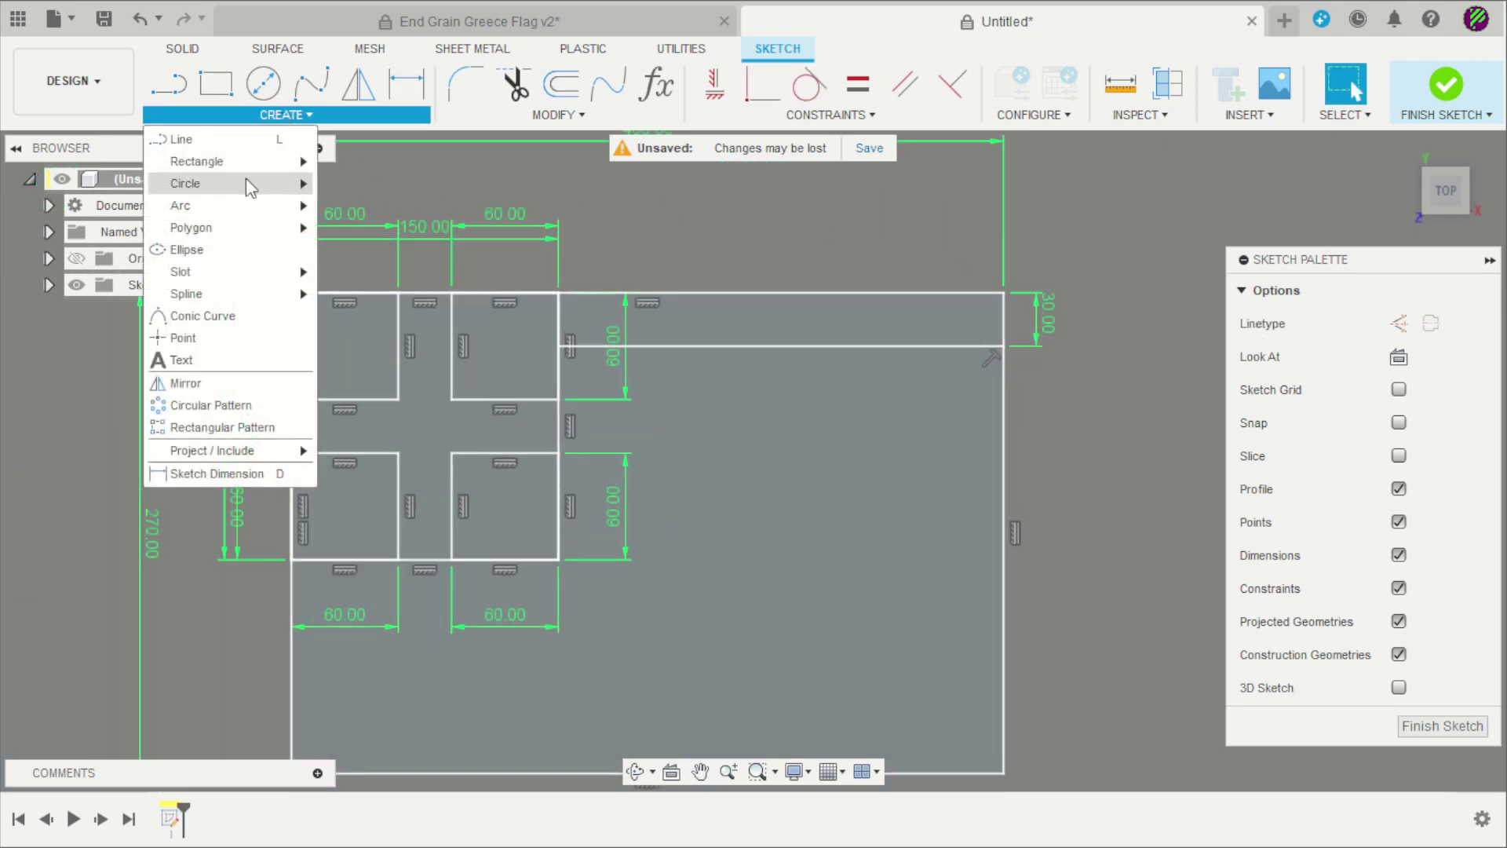
click(206, 431)
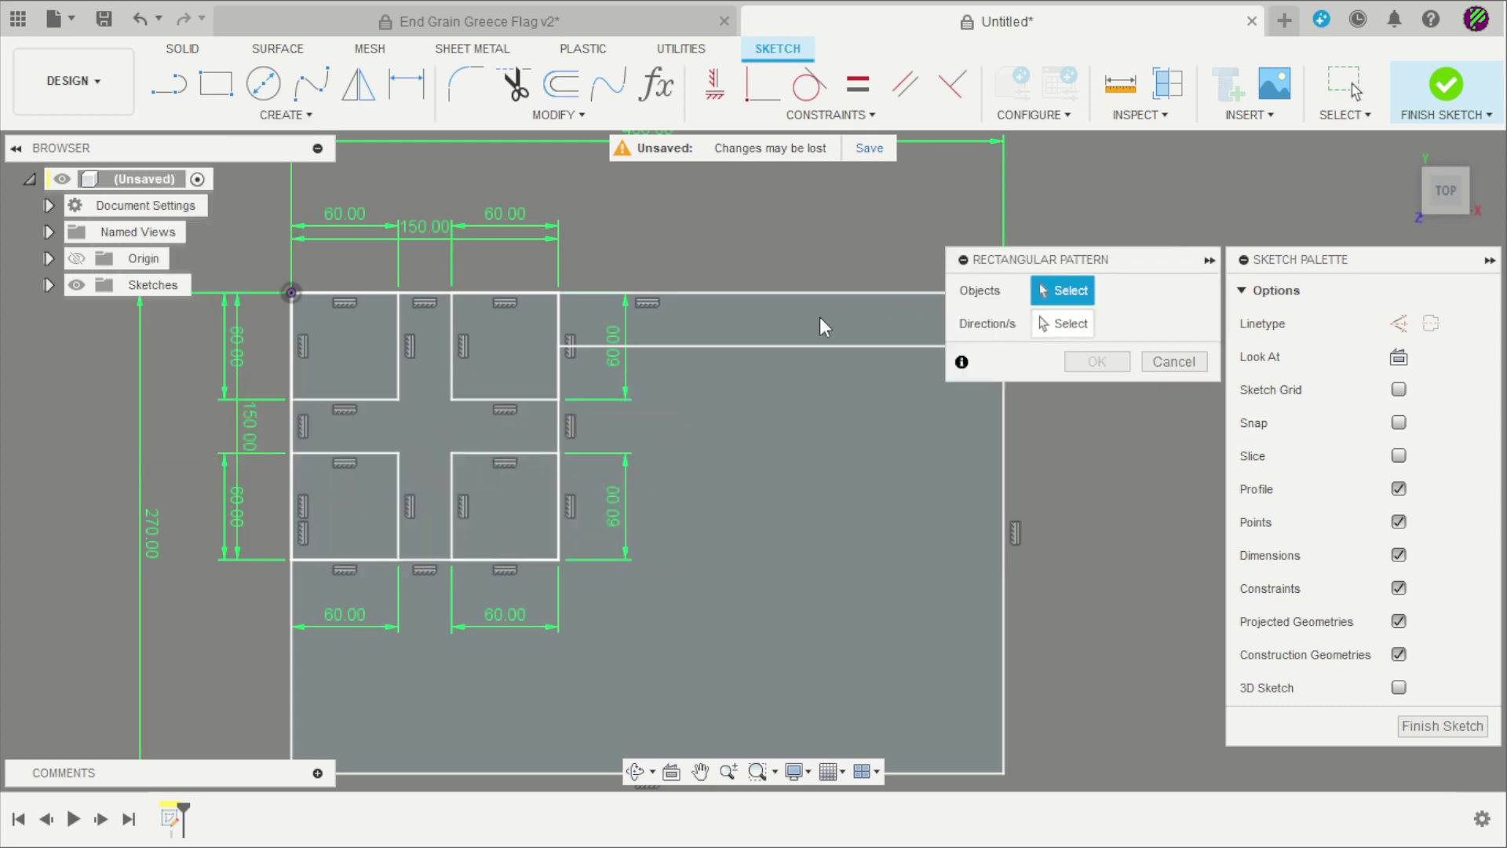
click(760, 350)
scroll(760, 350, down, 2)
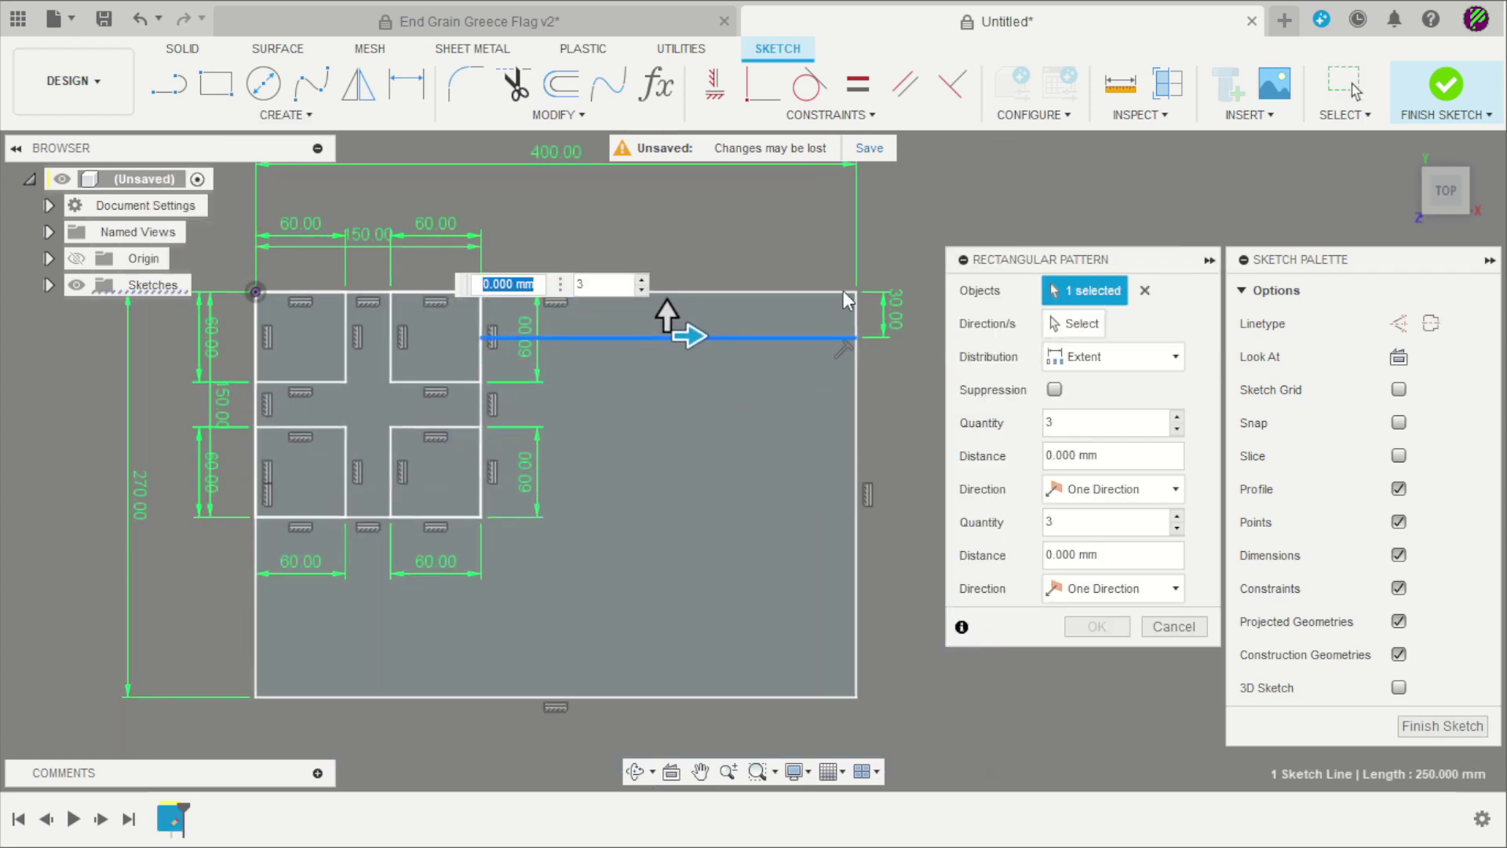
drag(666, 312, 675, 488)
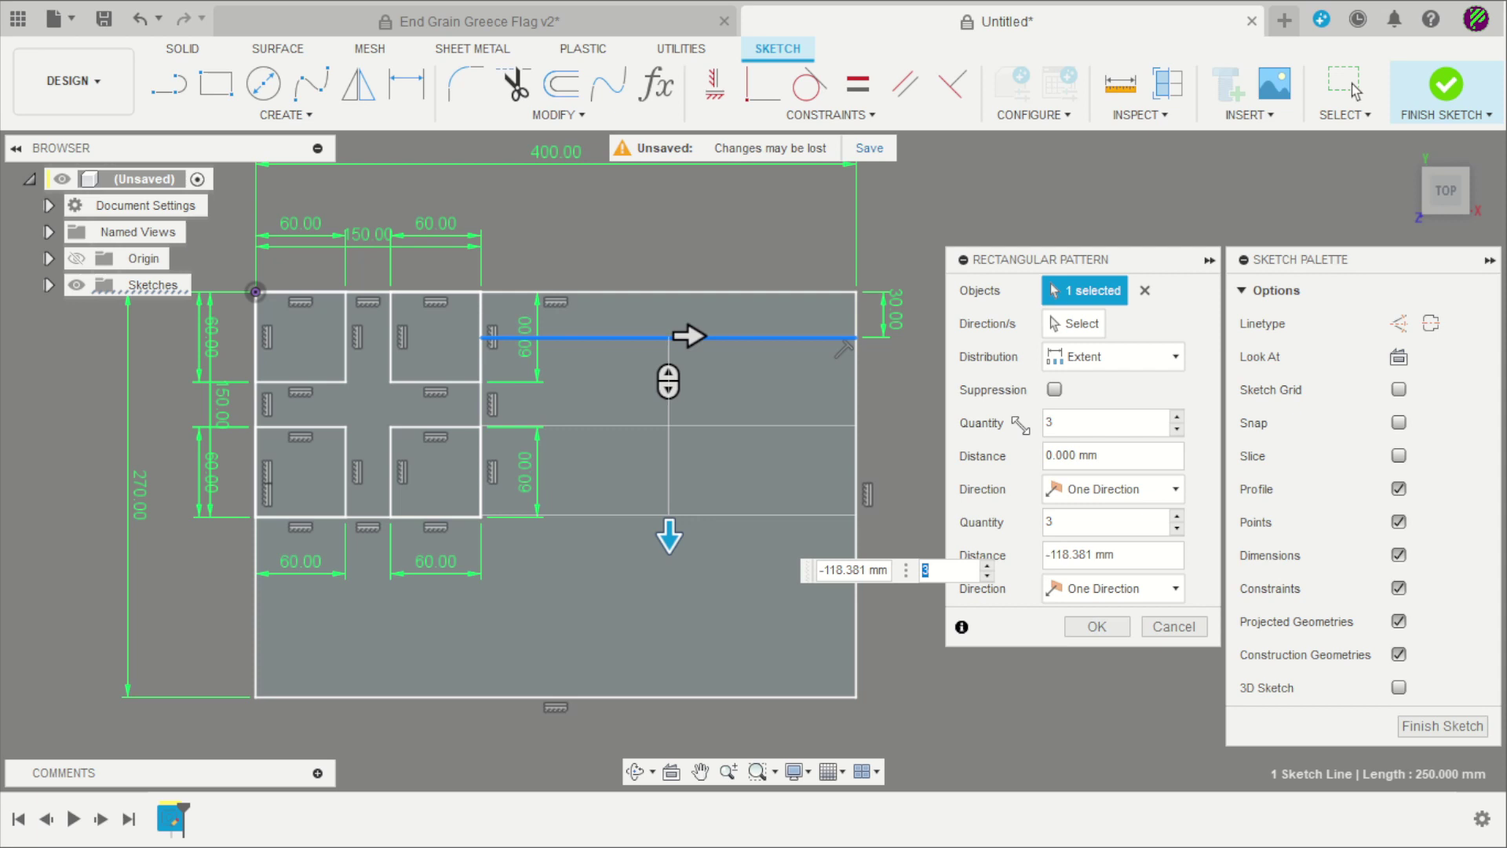
click(1177, 419)
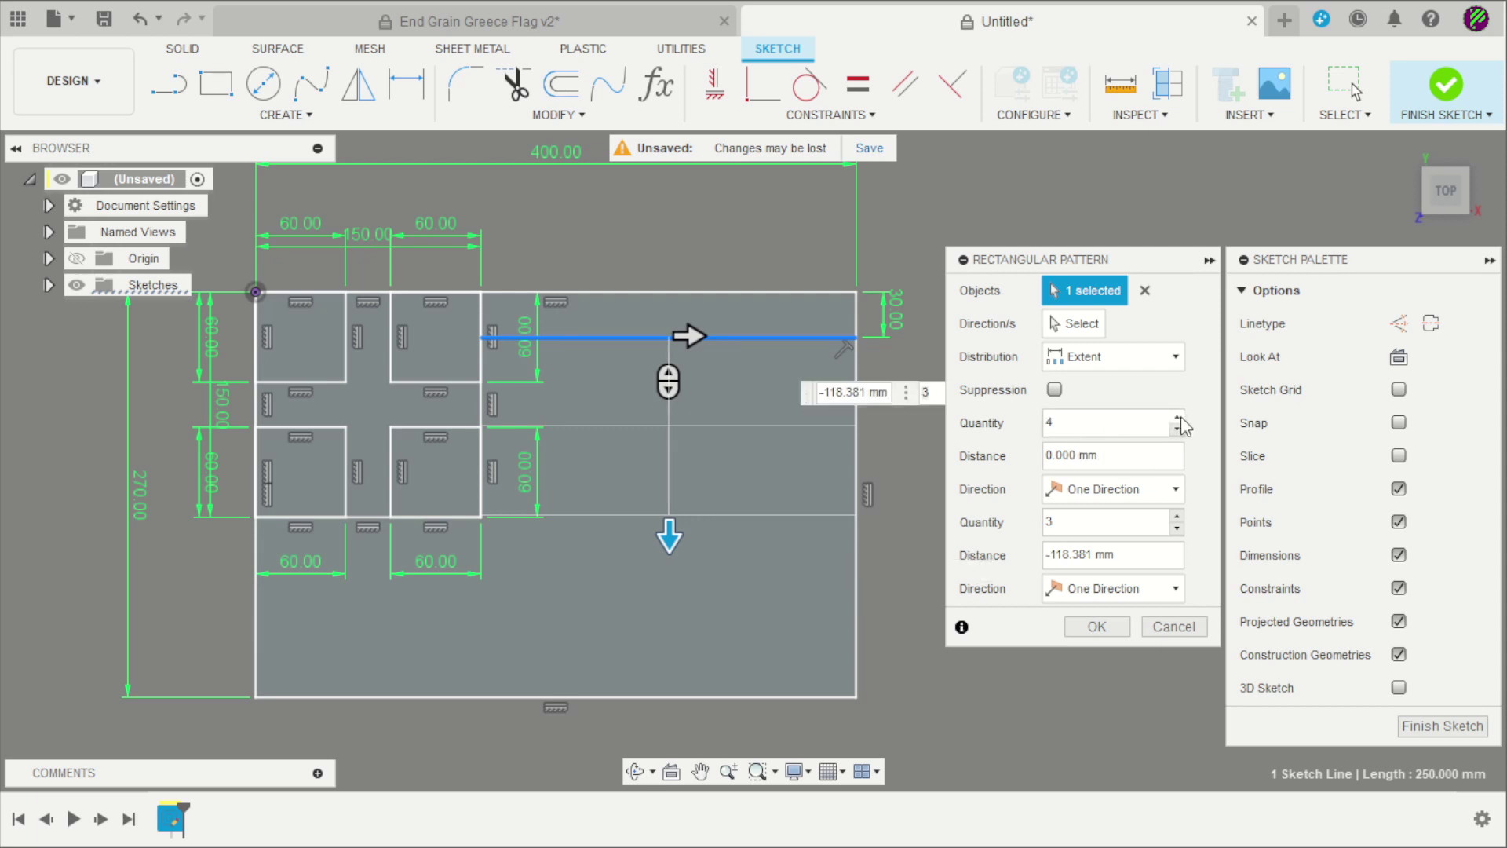
click(1114, 357)
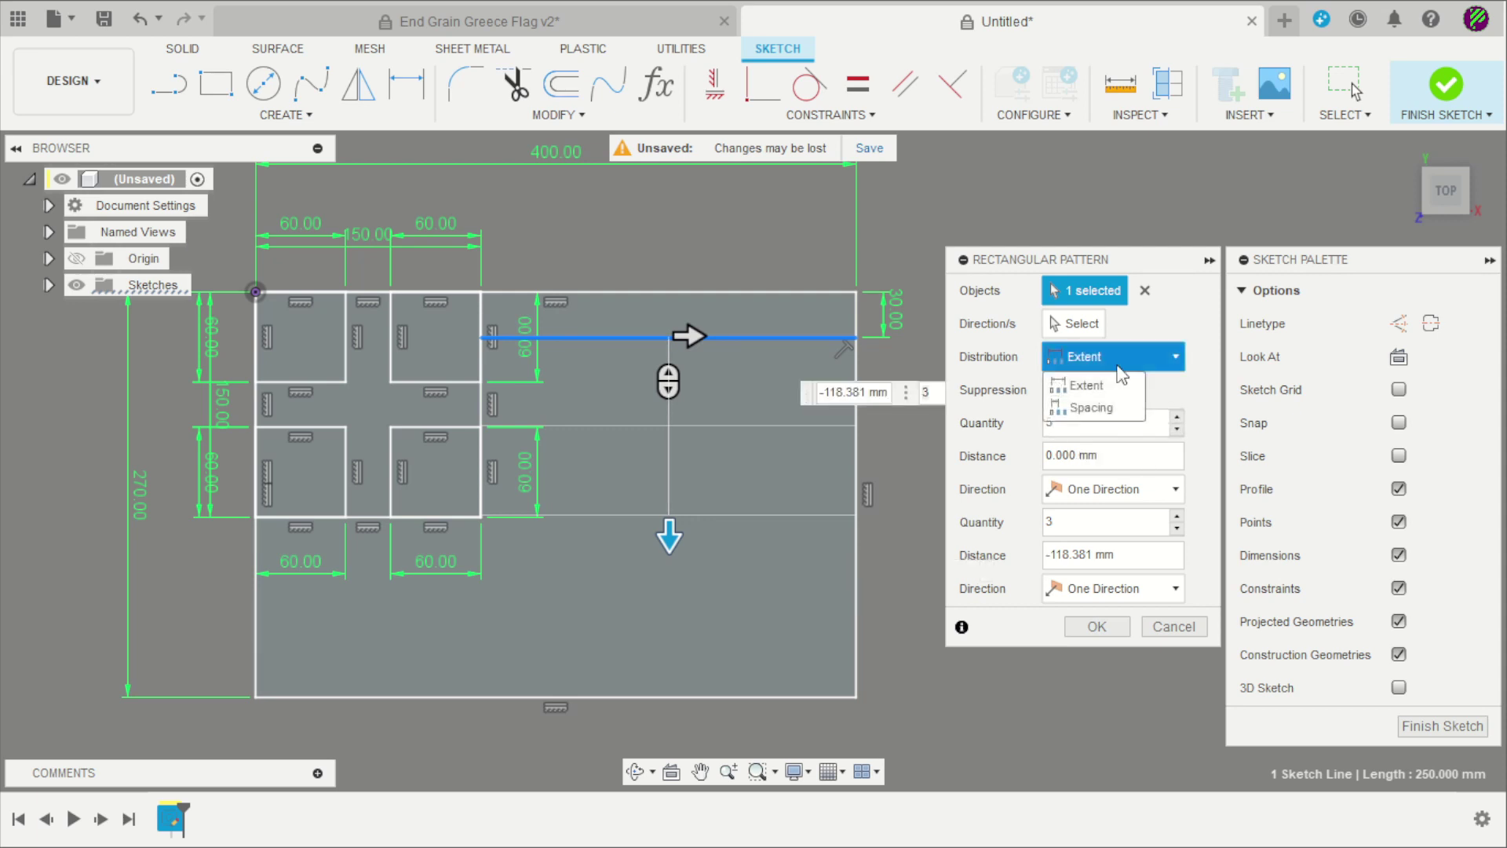
click(1118, 403)
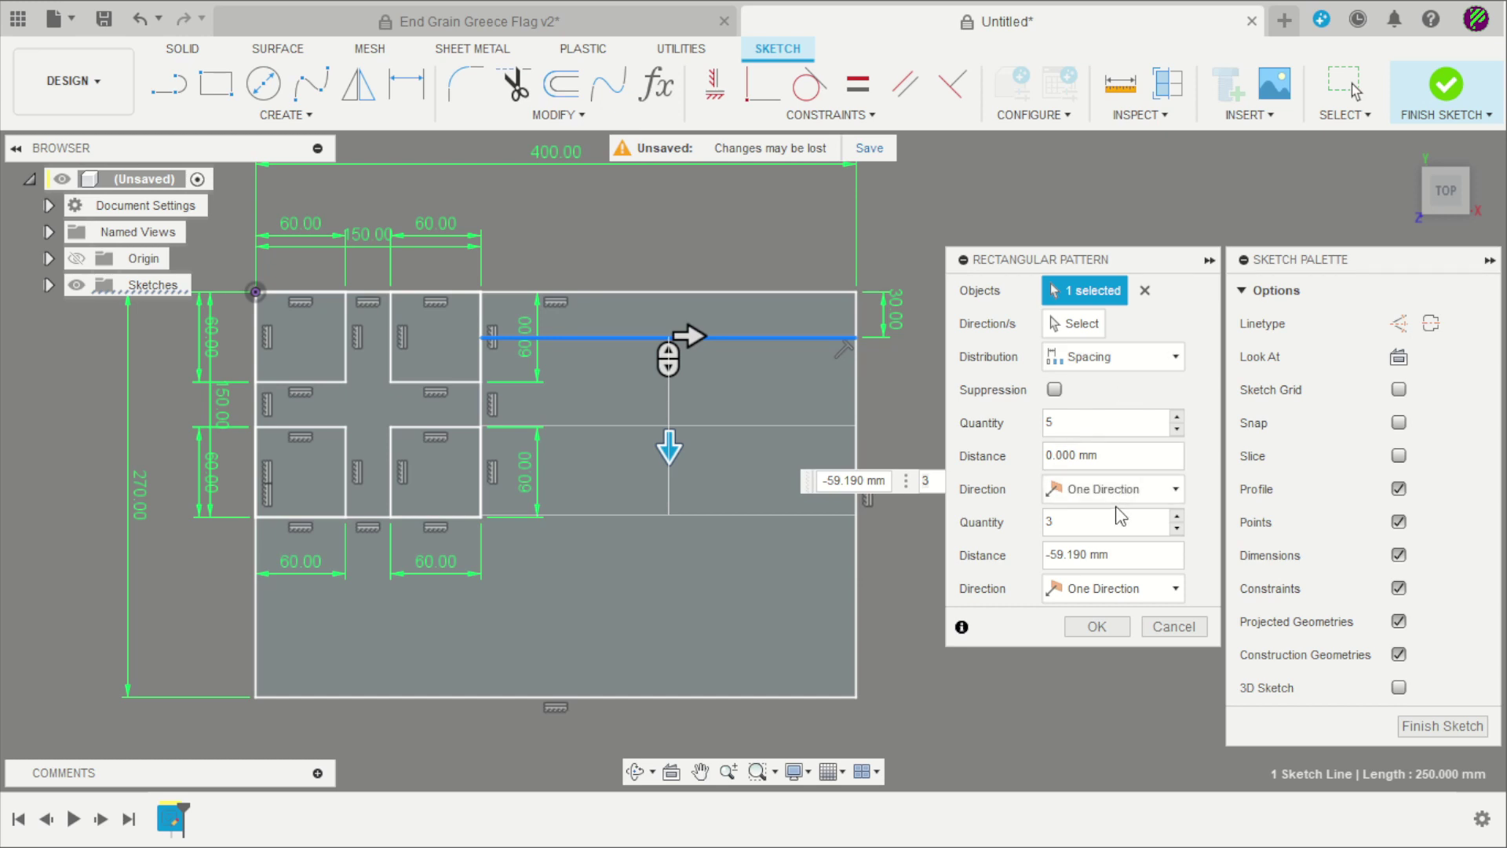
Set the stripe pattern to quantity 1 horizontally and 5 vertically at -30 mm spacing, and create it.
click(1177, 429)
click(1177, 429)
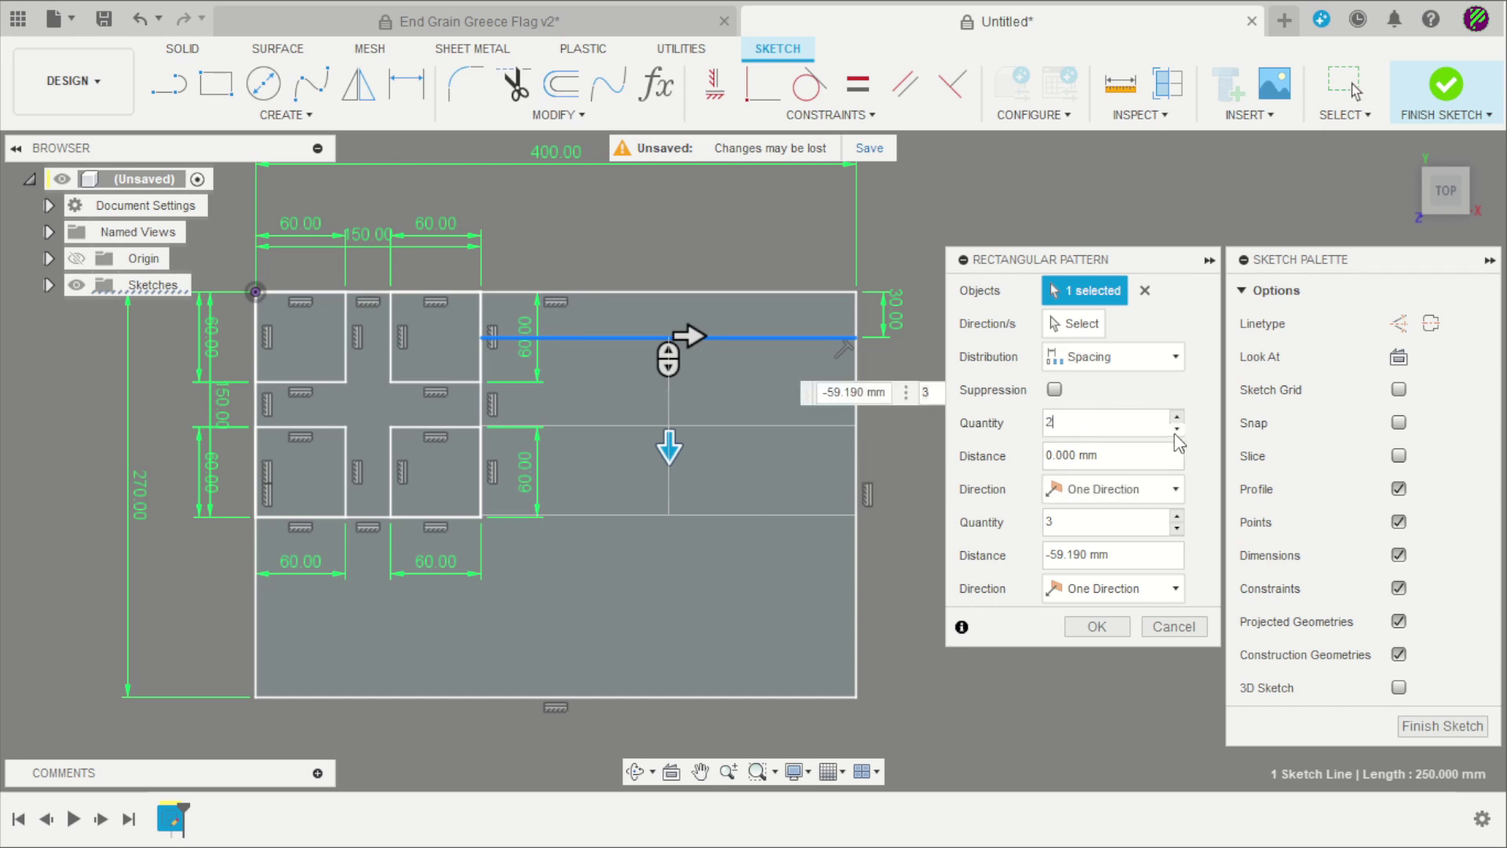
double_click(1176, 514)
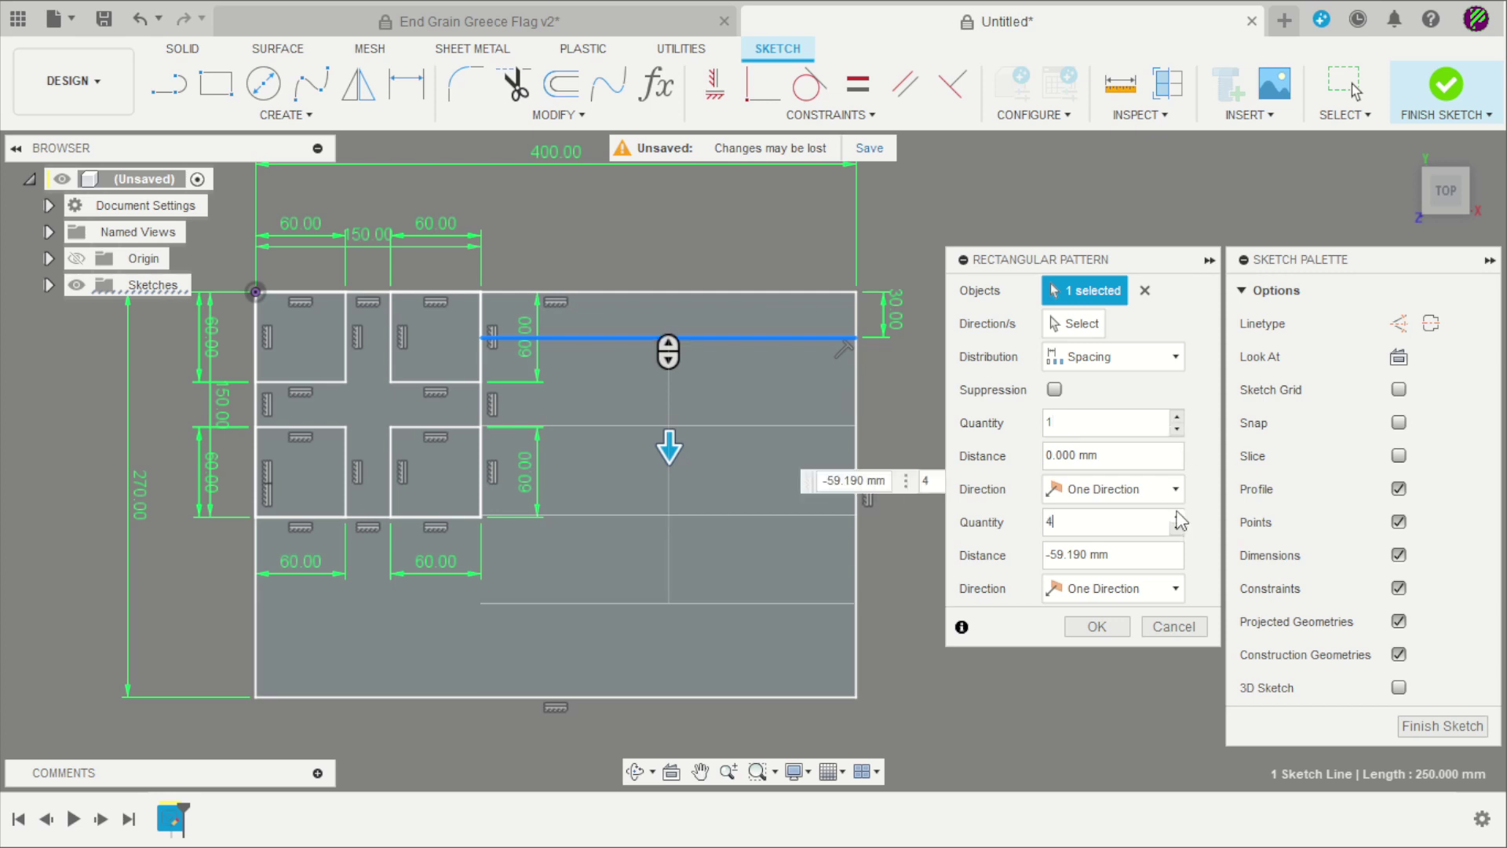
drag(1142, 556, 1053, 557)
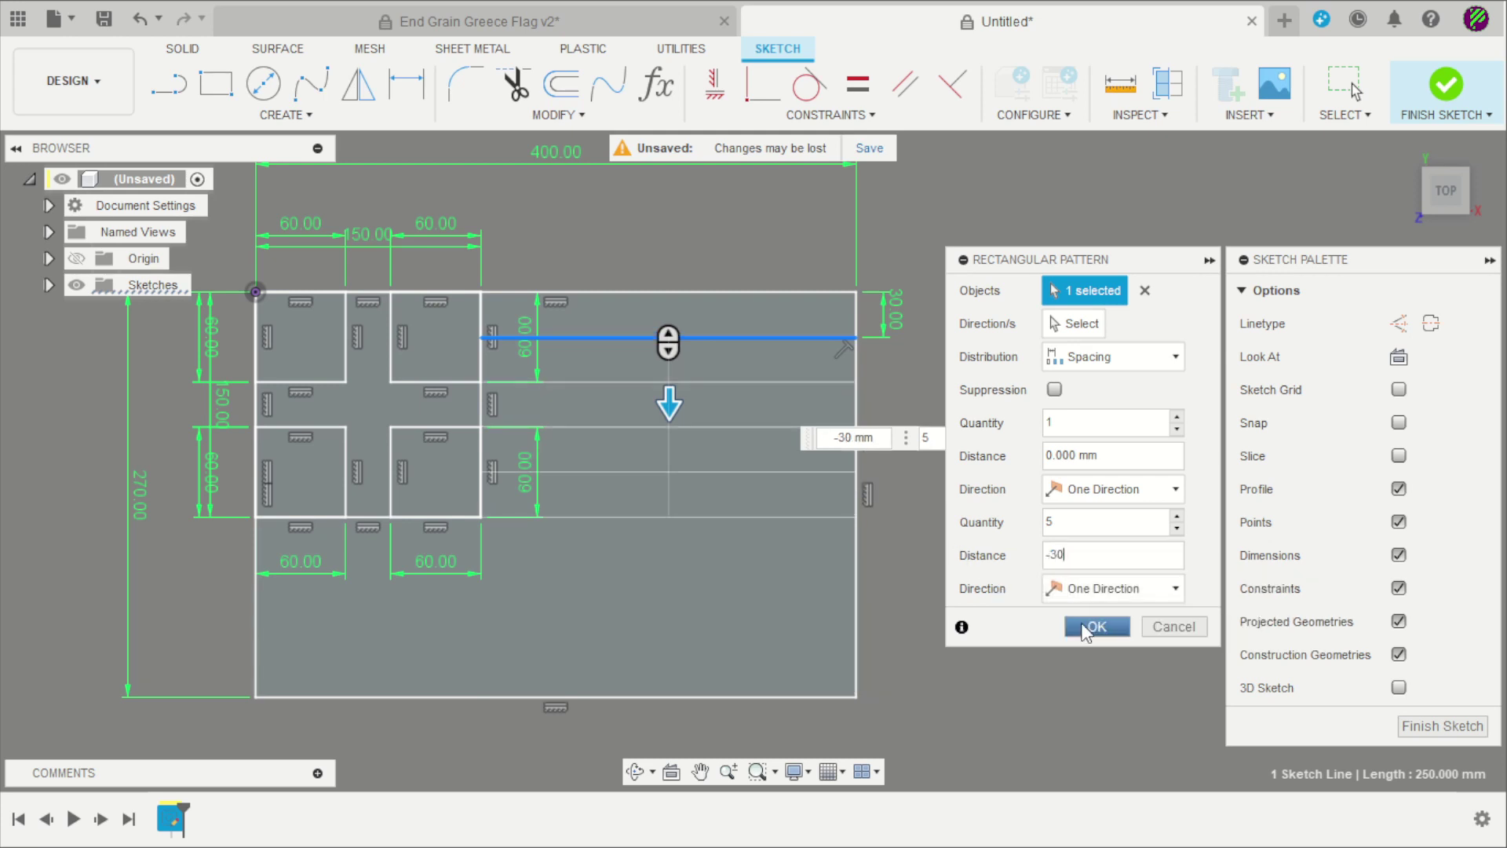
click(1091, 627)
Sketch a horizontal line from the outline's left edge almost to its right edge, about 55 mm below the 150 mm square.
scroll(857, 565, down, 1)
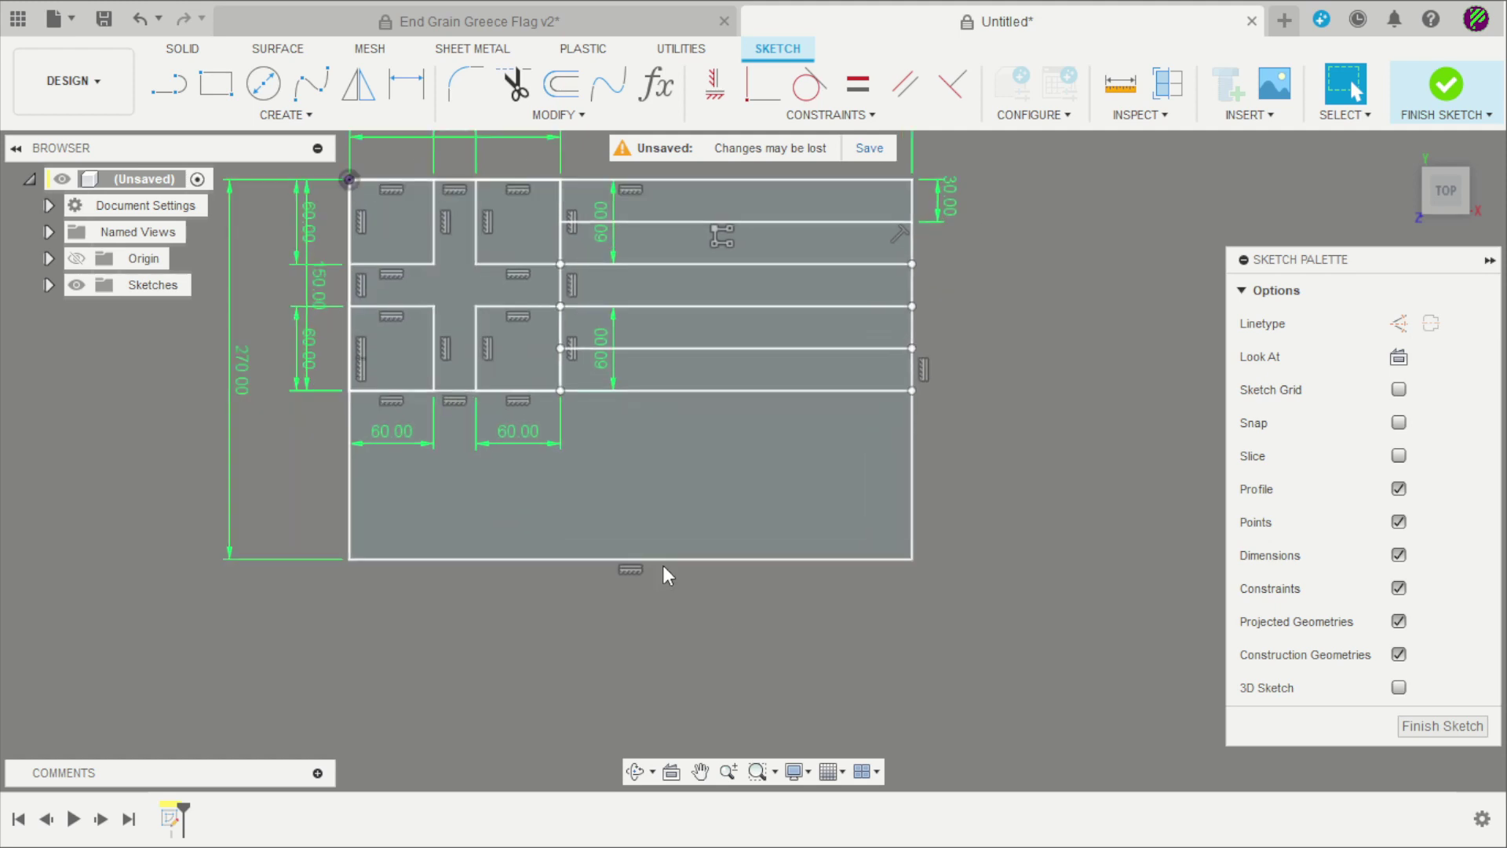
scroll(770, 481, up, 2)
key(l)
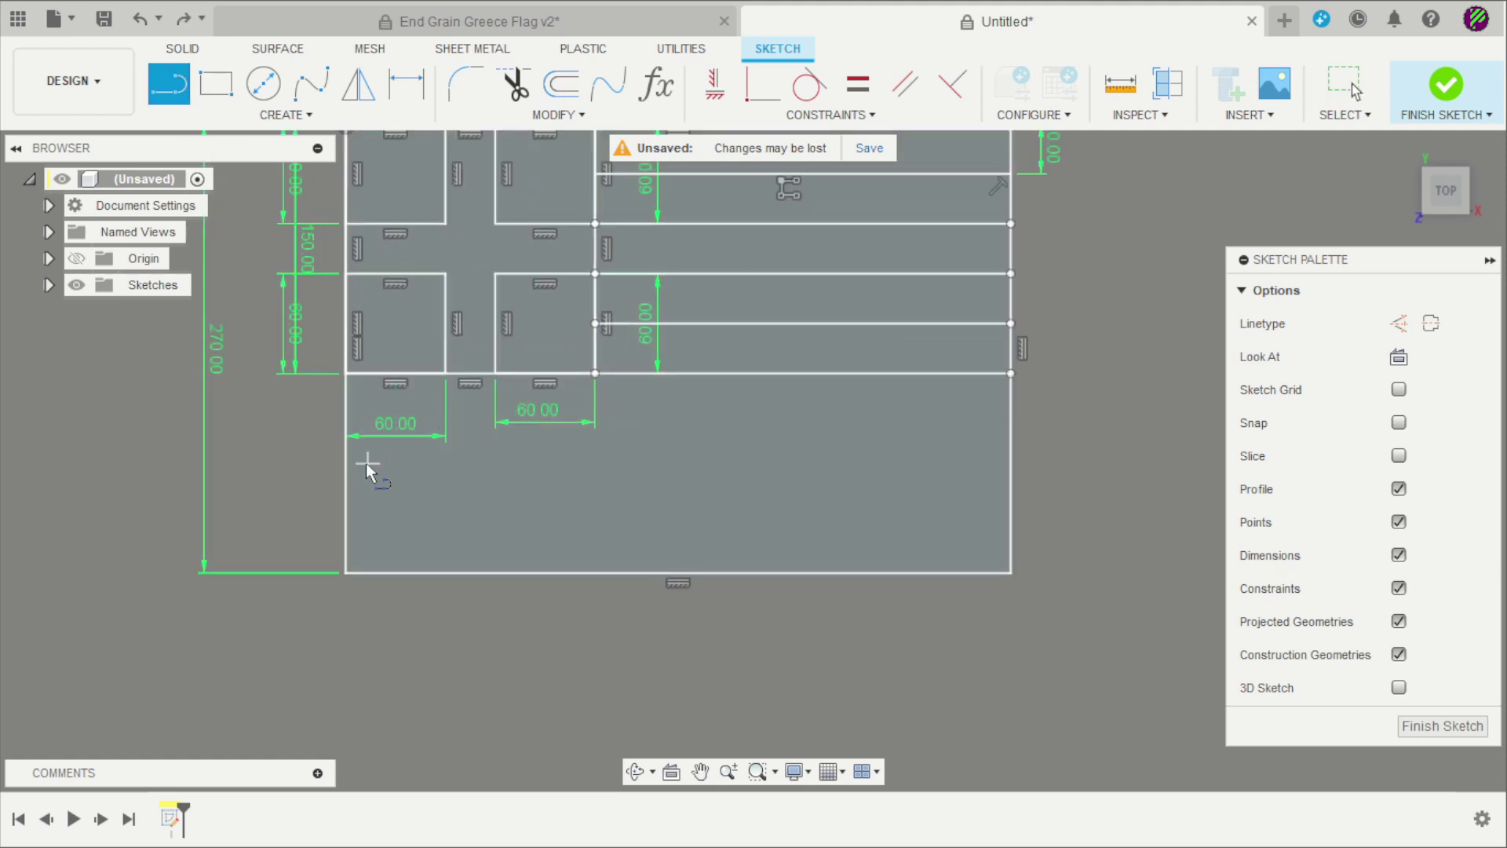
click(346, 465)
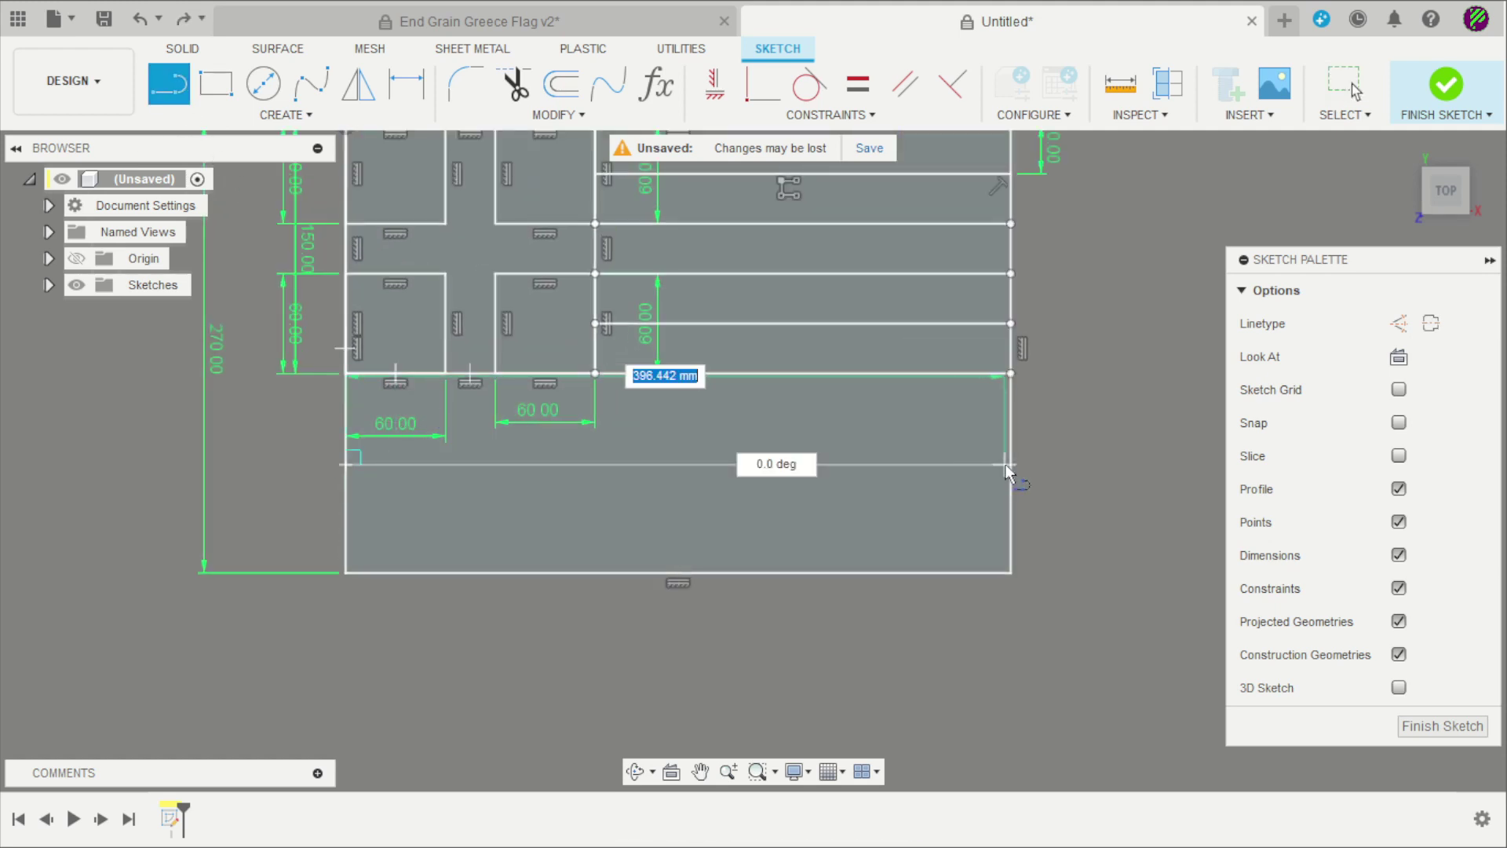
click(1004, 464)
Constrain the new line's free right endpoint to be coincident with the outline's right edge.
scroll(1028, 459, up, 2)
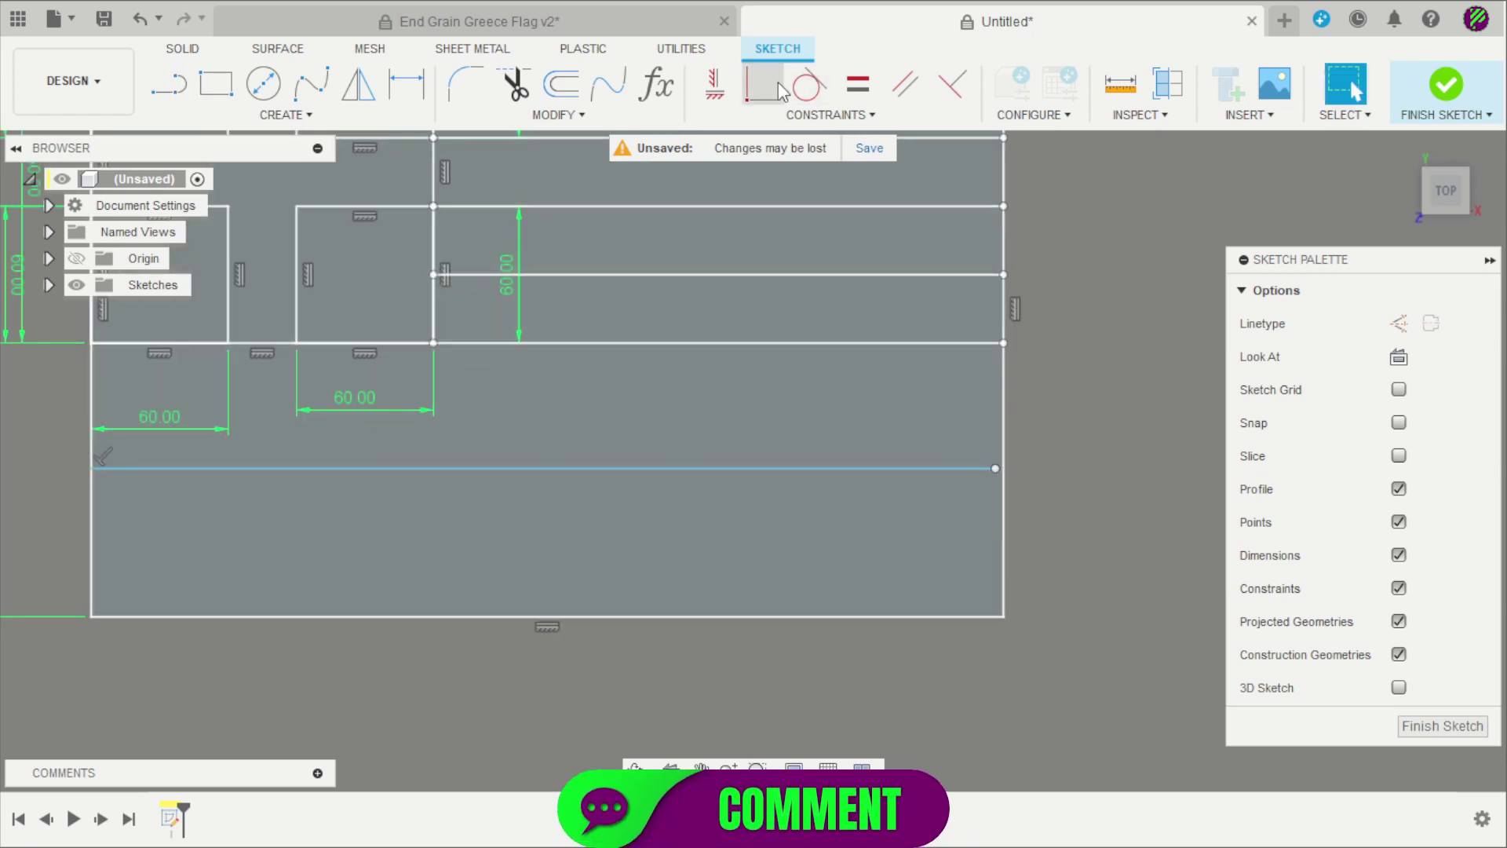
key(c)
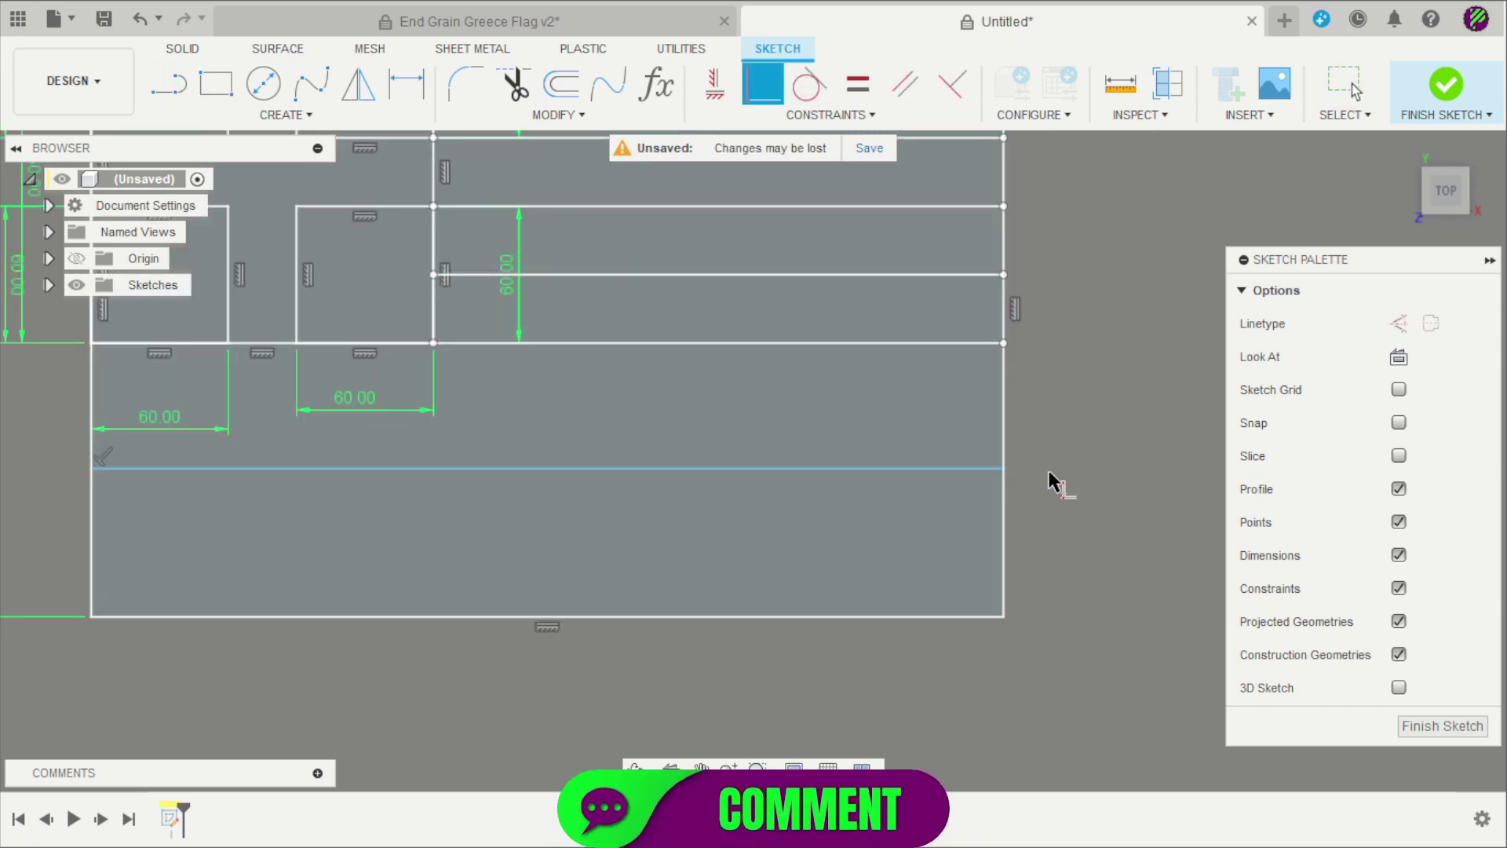
scroll(1070, 373, down, 1)
key(Escape)
Dimension the full-width line 30 mm below the lowest line of the upper stripe pattern.
key(d)
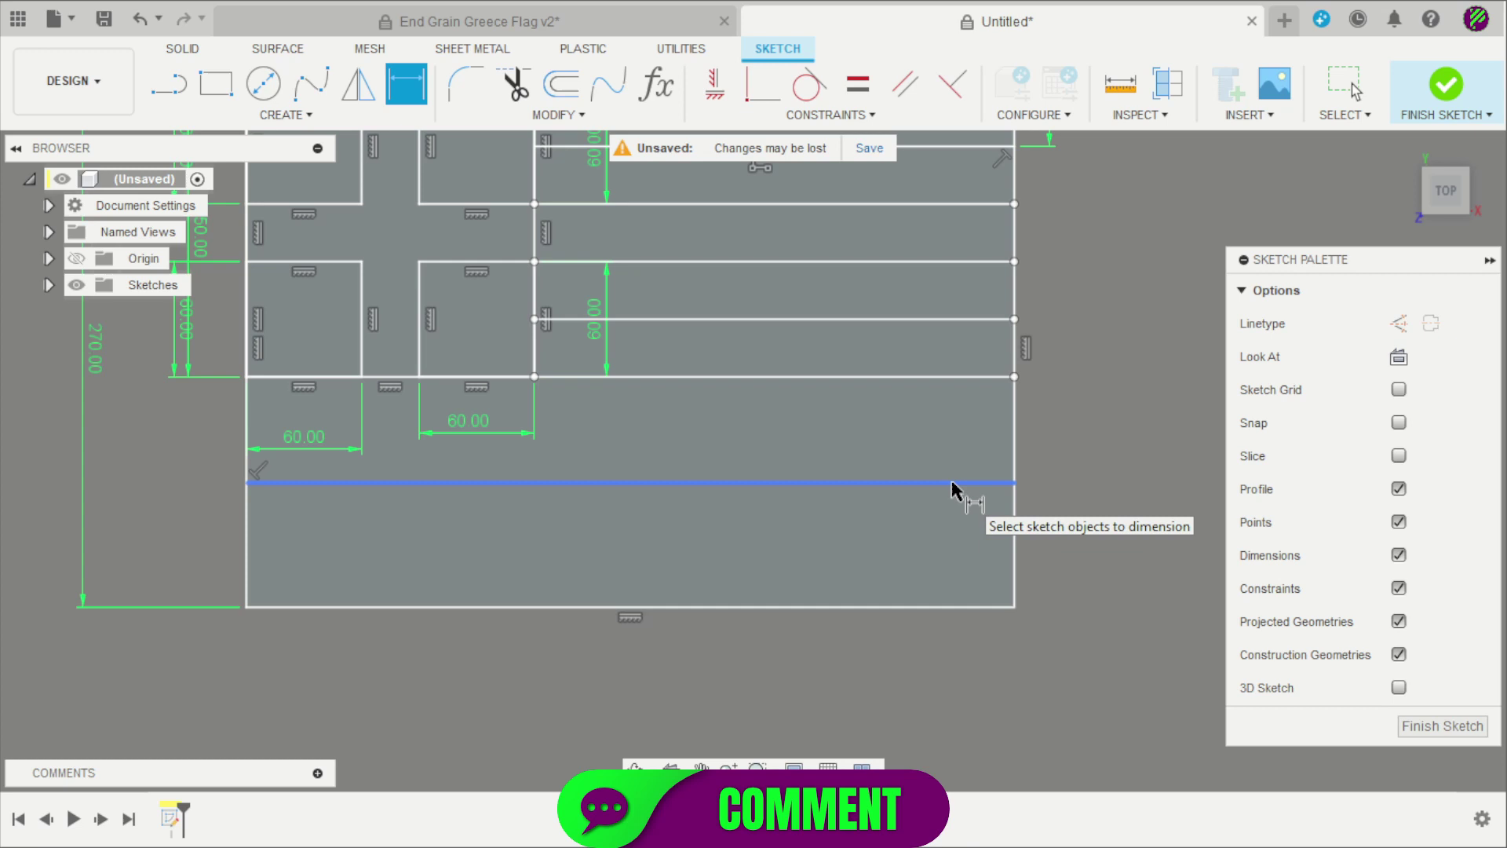
click(955, 481)
click(966, 377)
click(1056, 423)
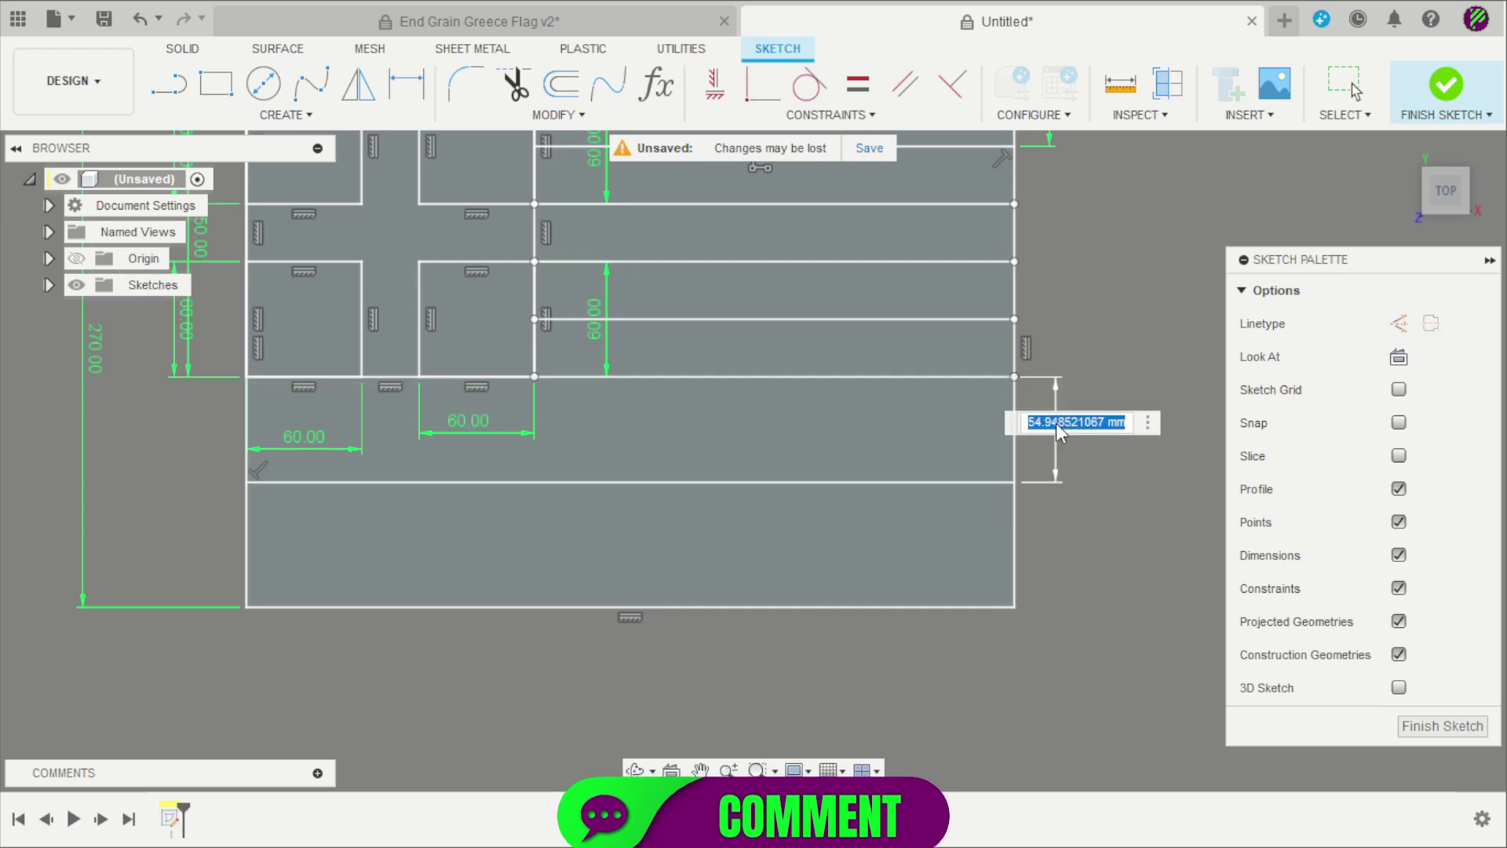
text(30)
key(Return)
key(Escape)
Pattern the full-width stripe line downward with a vertical quantity of 4 at -30 mm spacing.
scroll(1080, 389, down, 1)
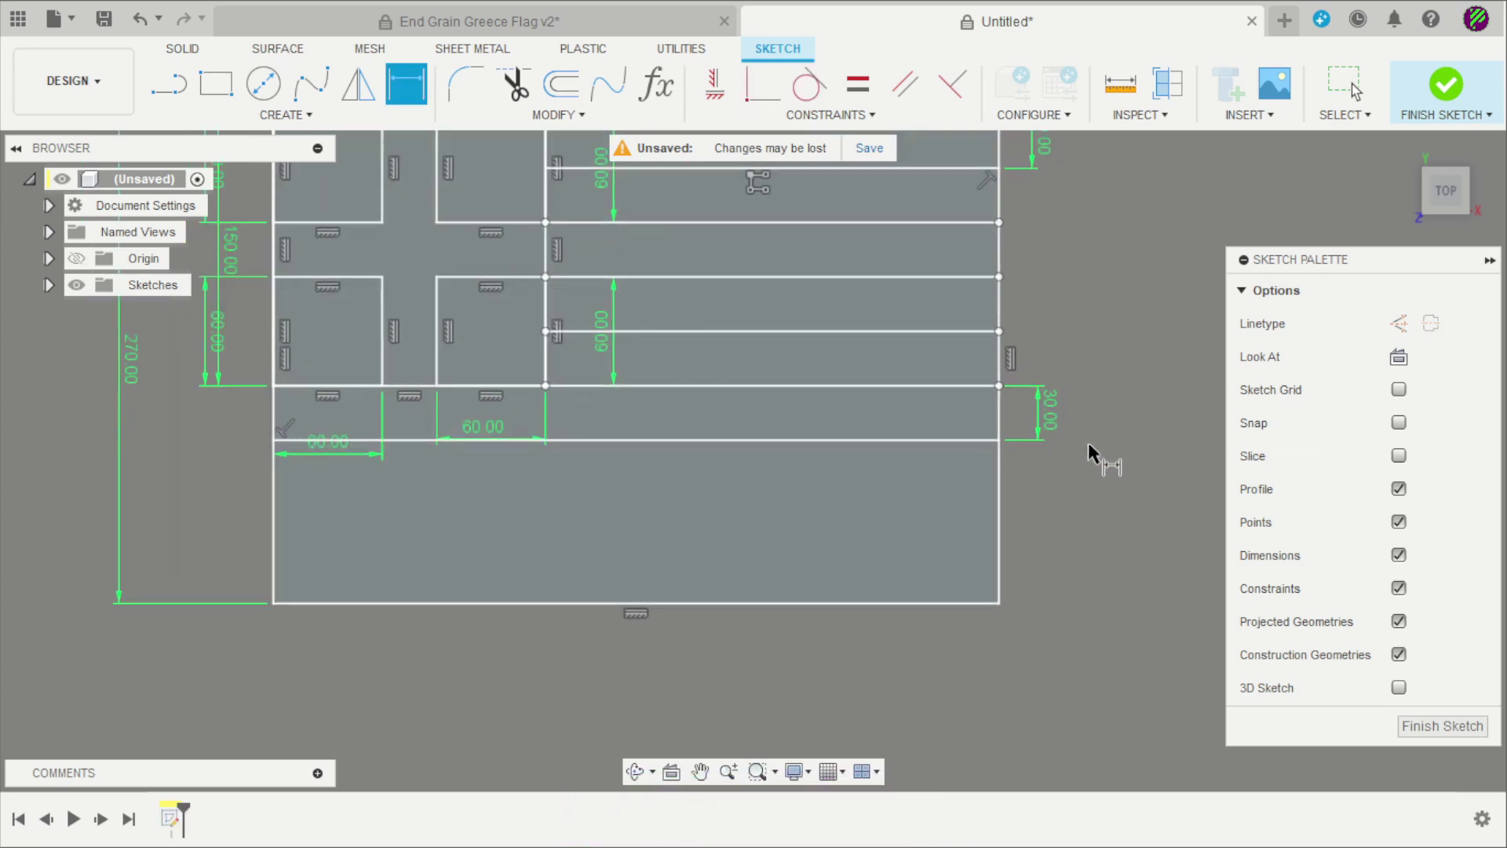
scroll(1089, 458, up, 2)
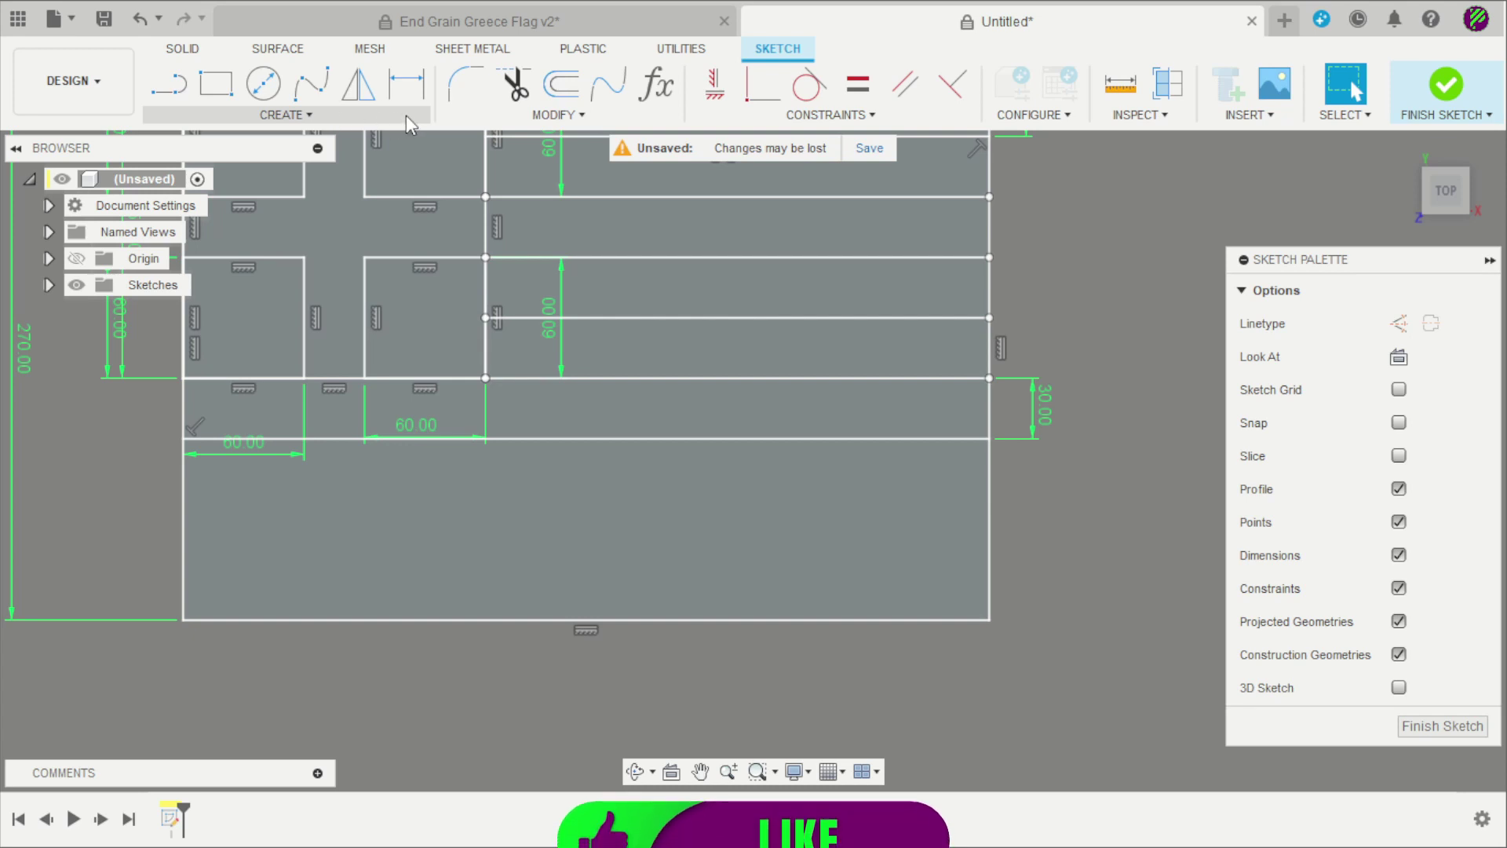
click(284, 115)
click(250, 439)
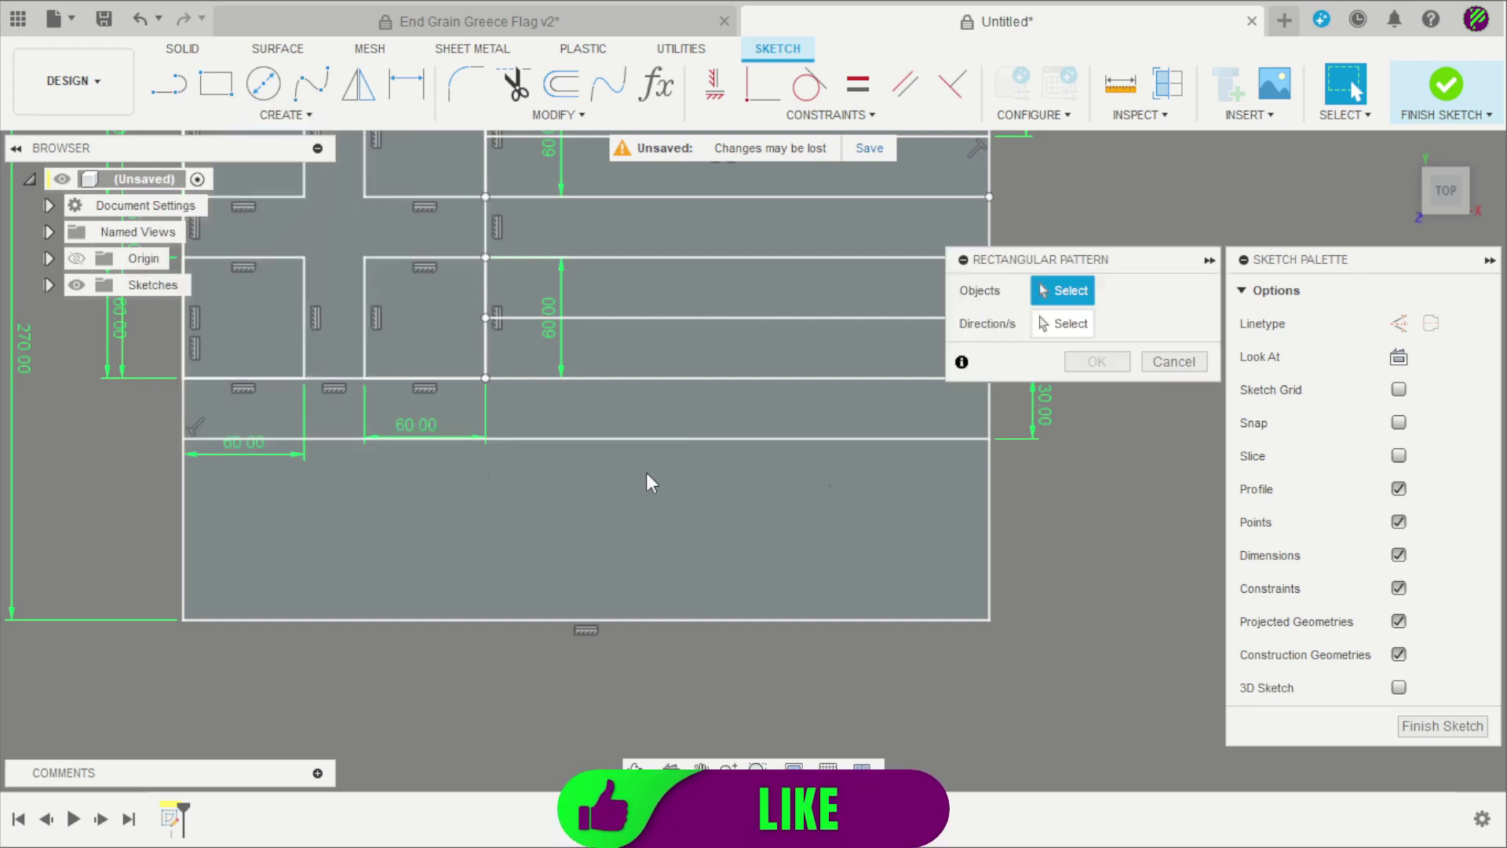
click(927, 440)
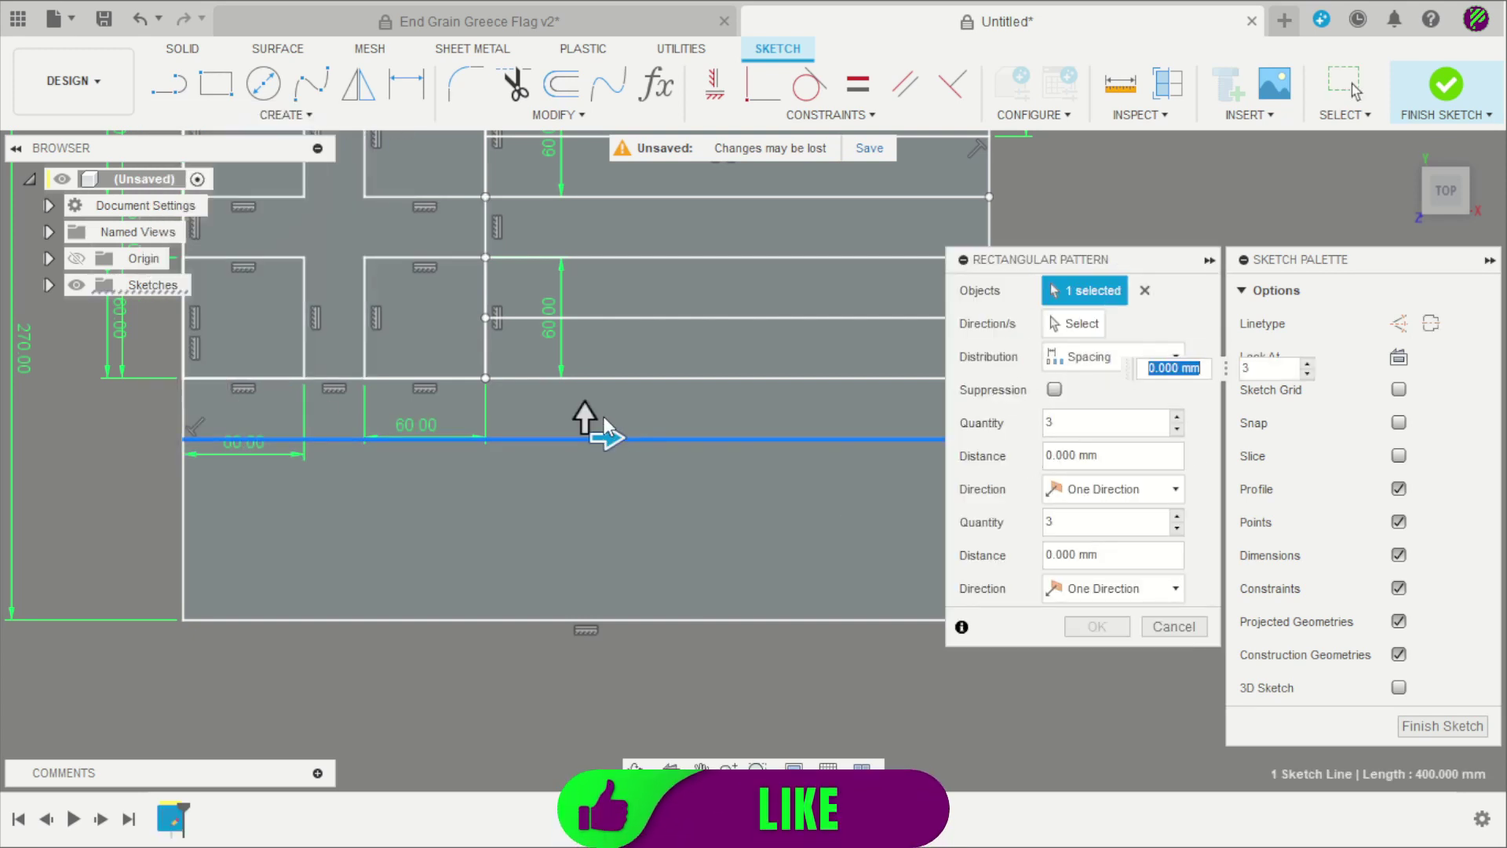
drag(604, 417, 585, 539)
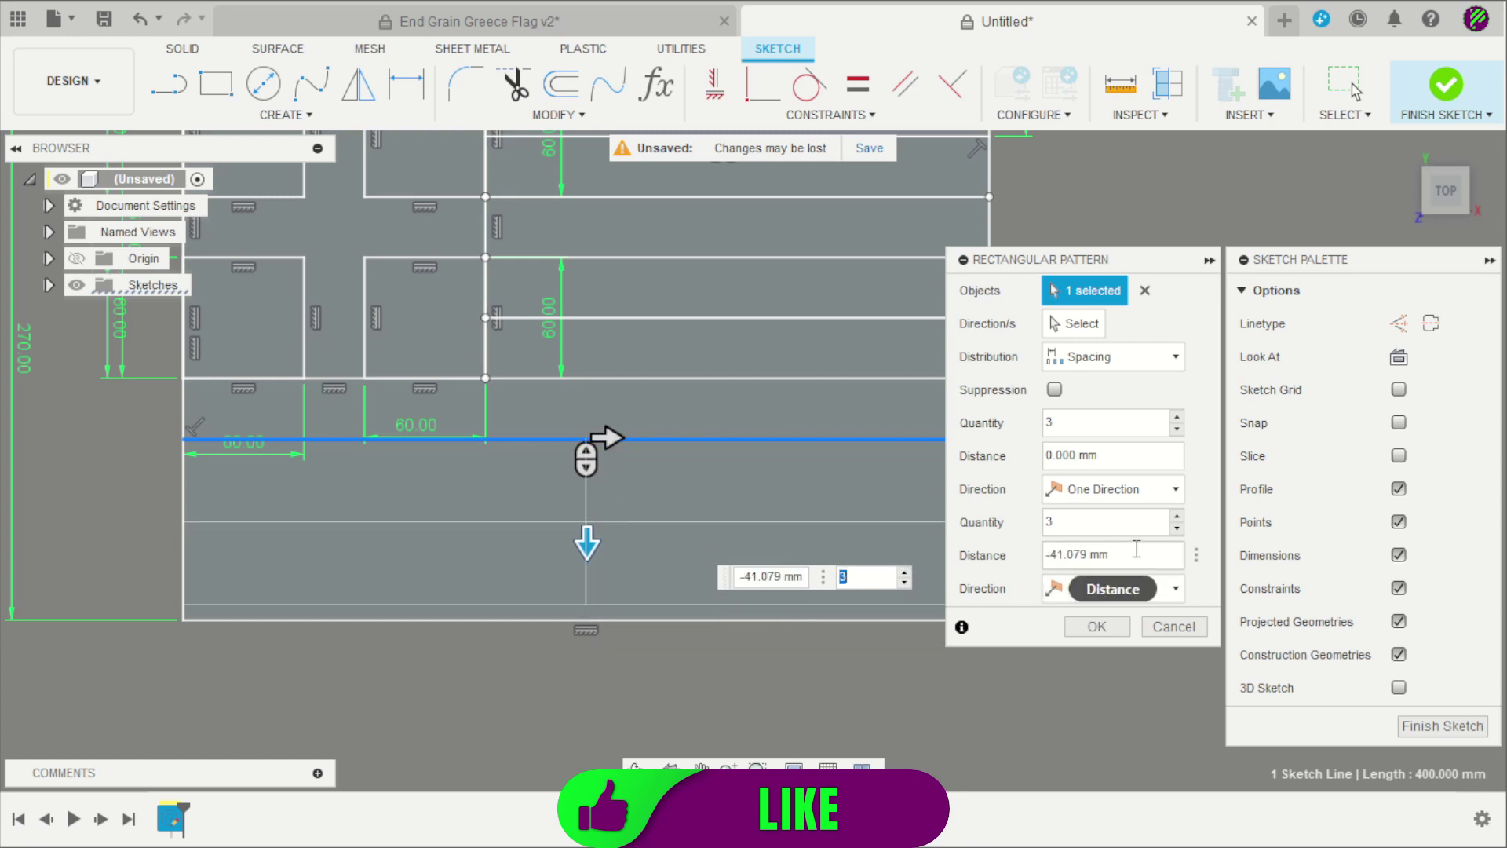
drag(1107, 555, 1050, 562)
text(-30)
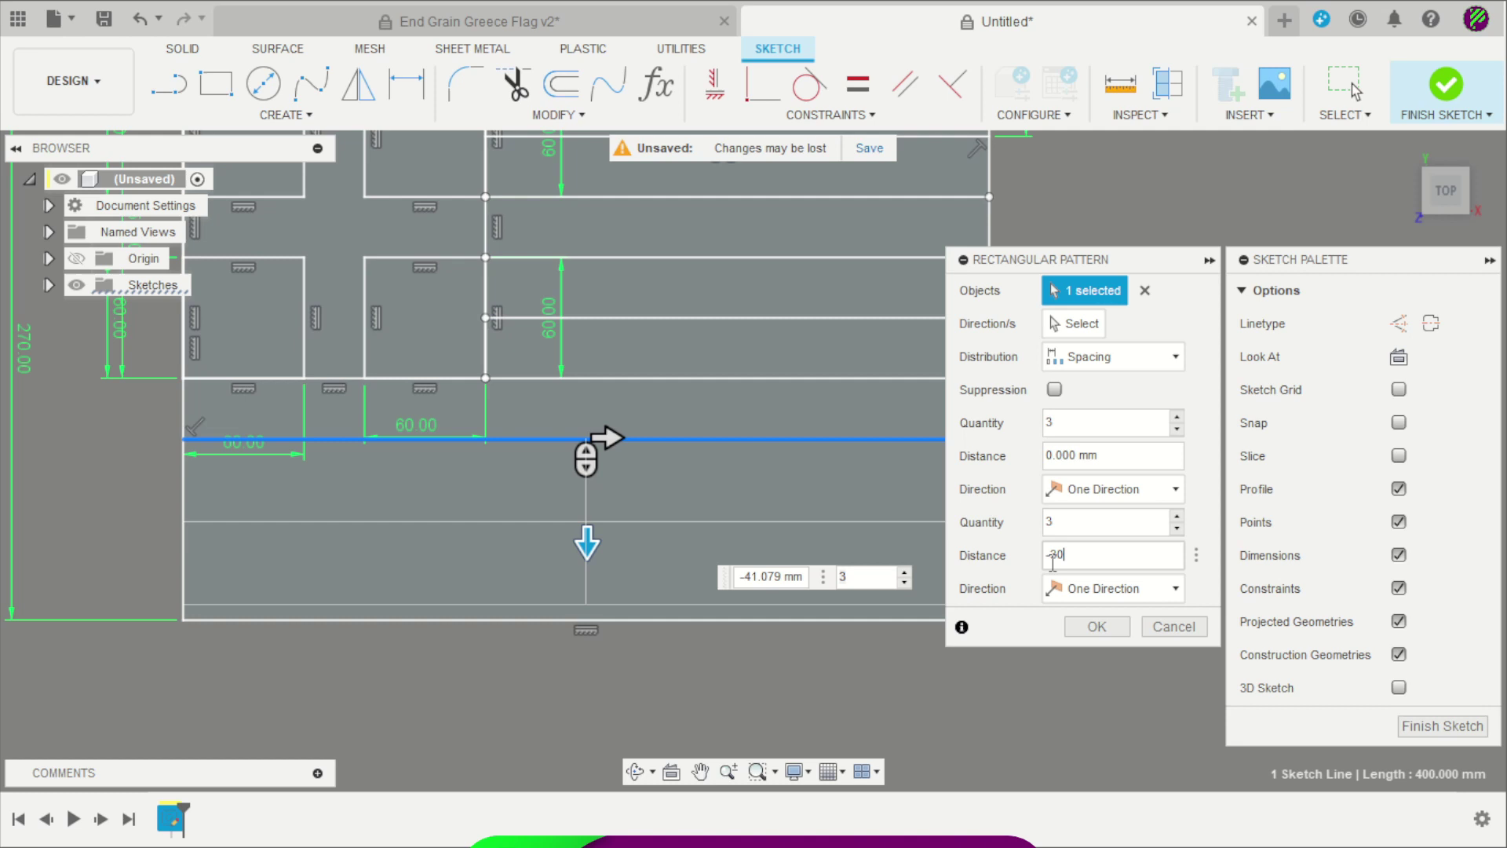
click(1177, 517)
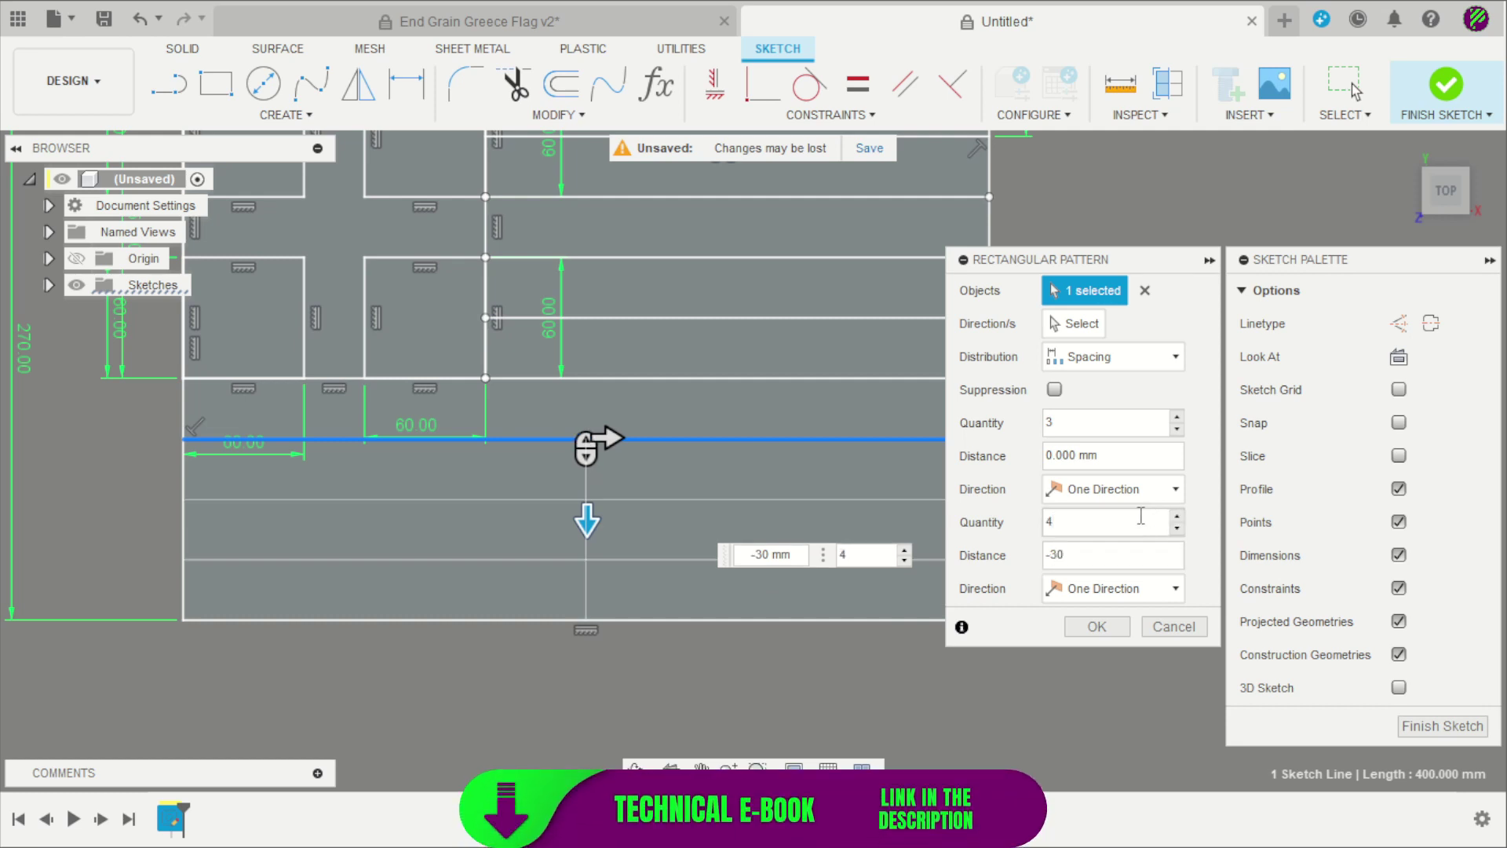
scroll(548, 385, down, 2)
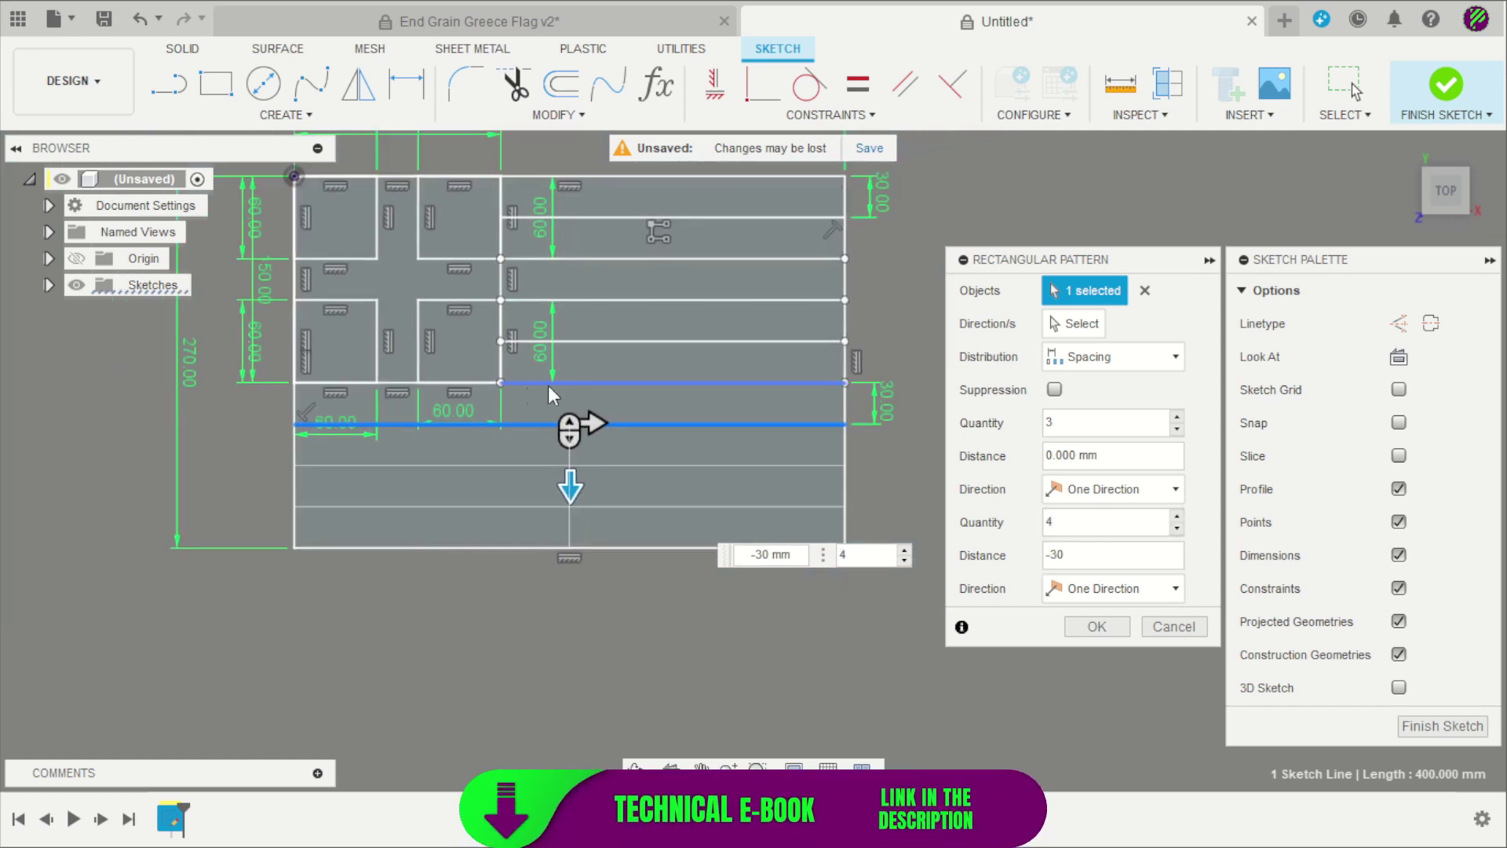
click(1097, 625)
Finish the flag sketch with its cross and stripes.
scroll(1066, 518, down, 2)
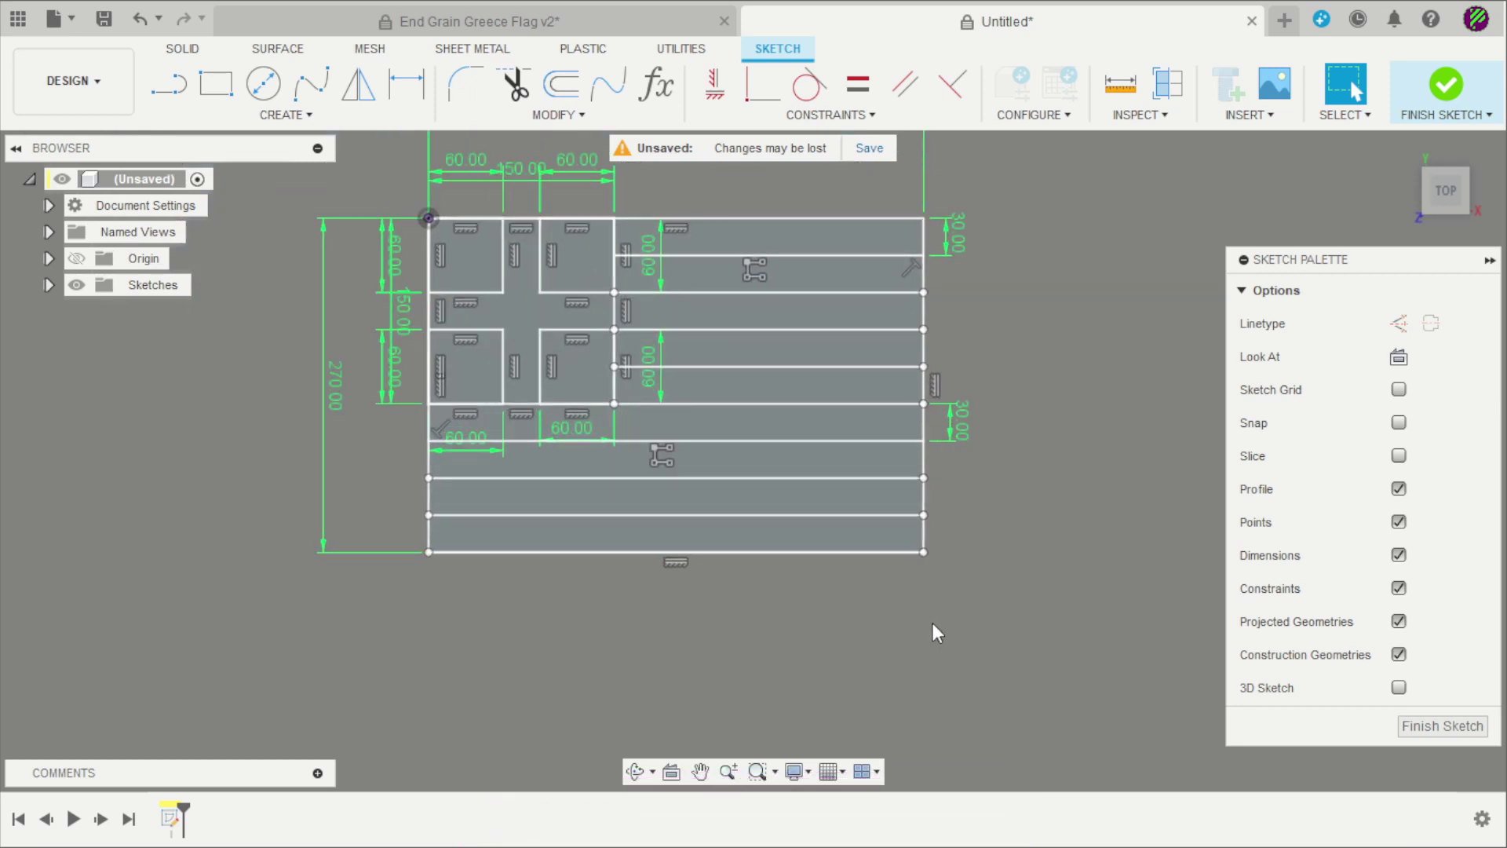
scroll(939, 606, up, 3)
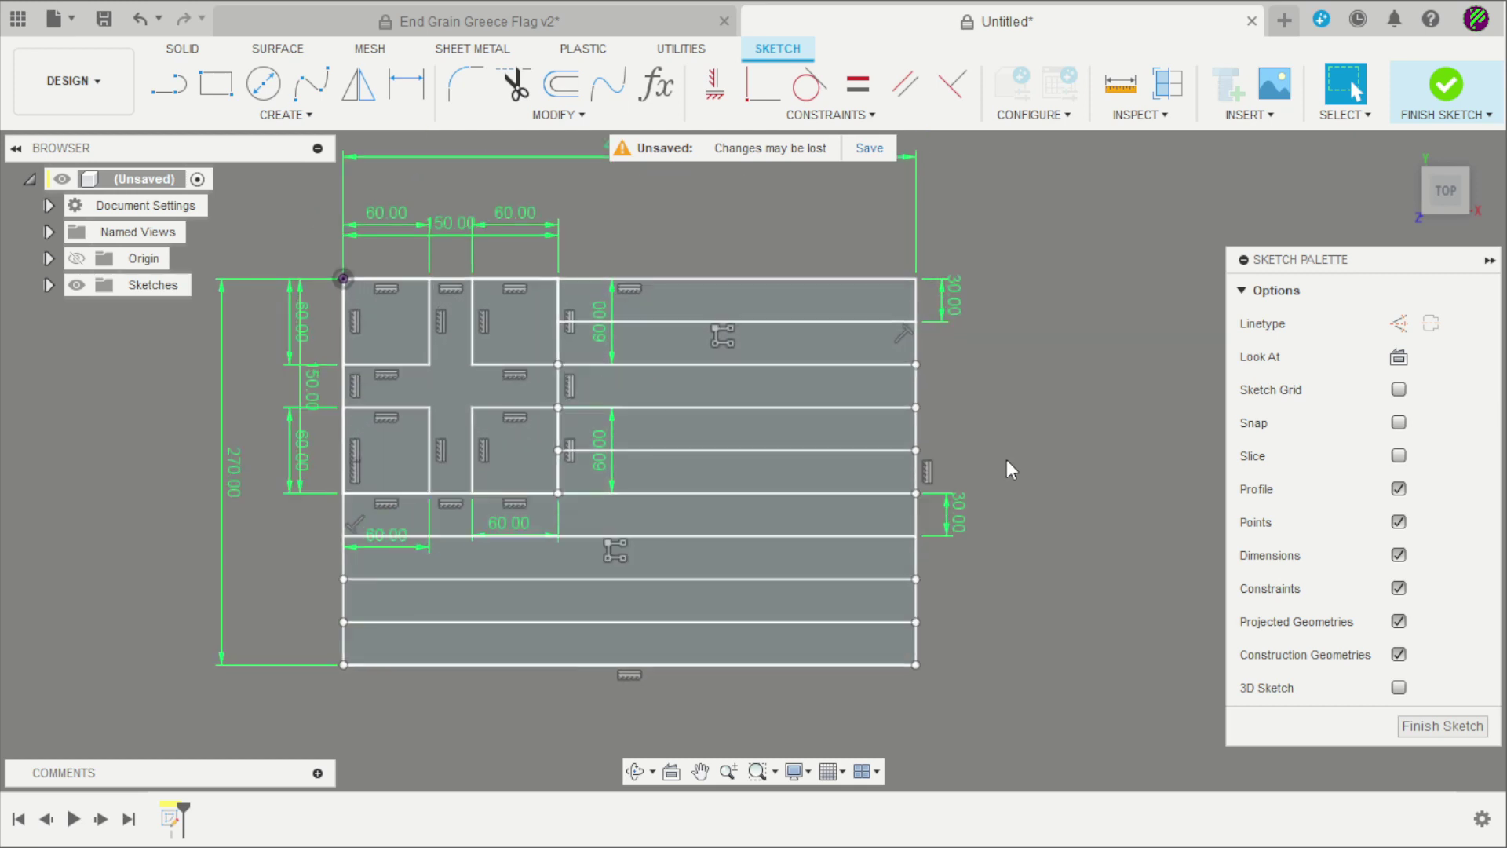
click(1446, 84)
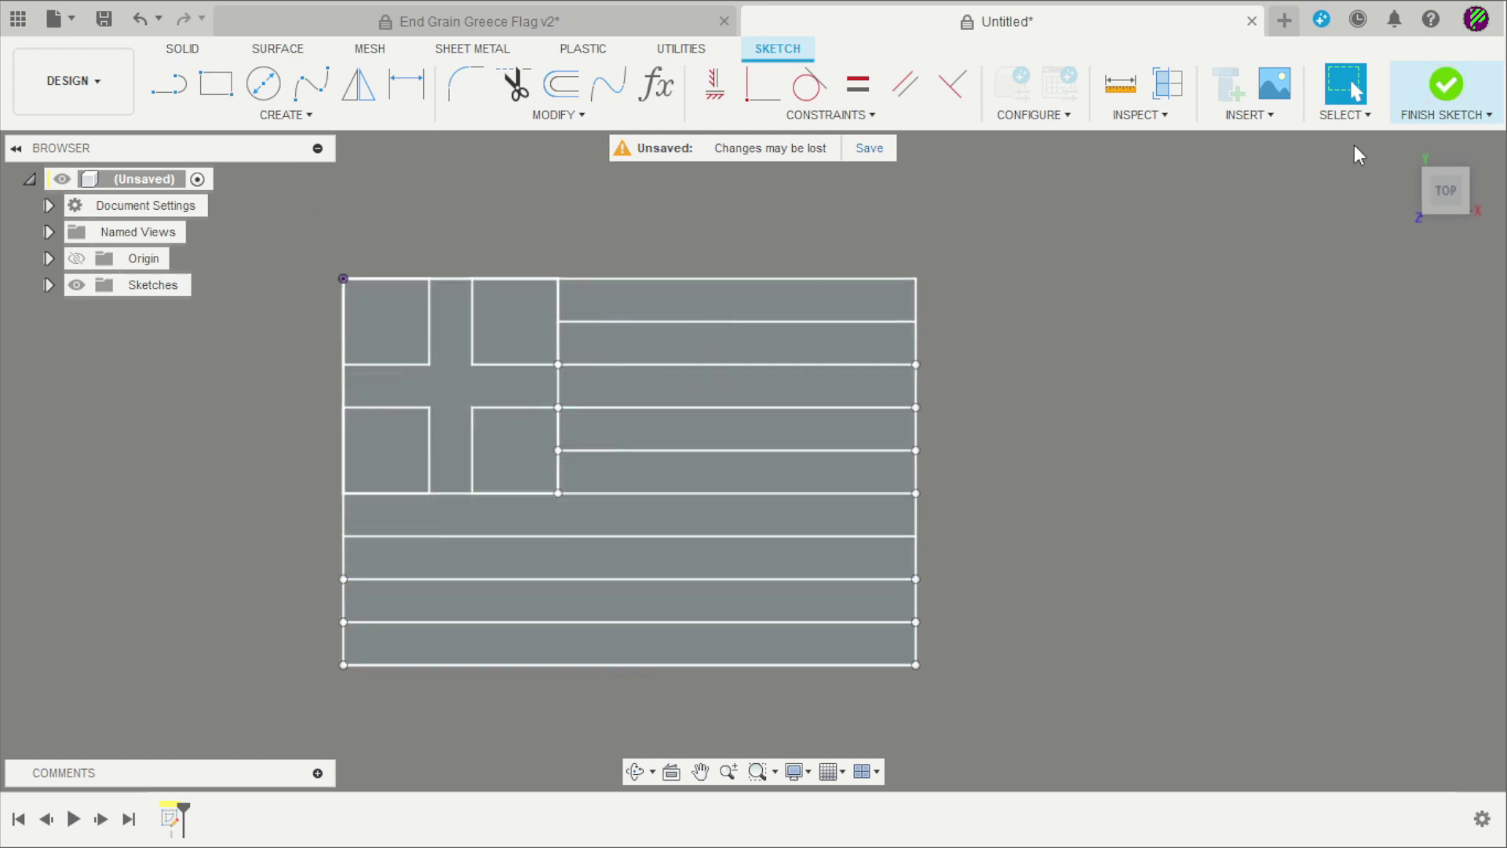
Extrude the upper-left 60 mm square of the cross area 40 mm upward as a new component.
mouse_move(1116, 353)
shift+middle_down()
mouse_move(1144, 296)
mouse_move(1083, 249)
shift+middle_up()
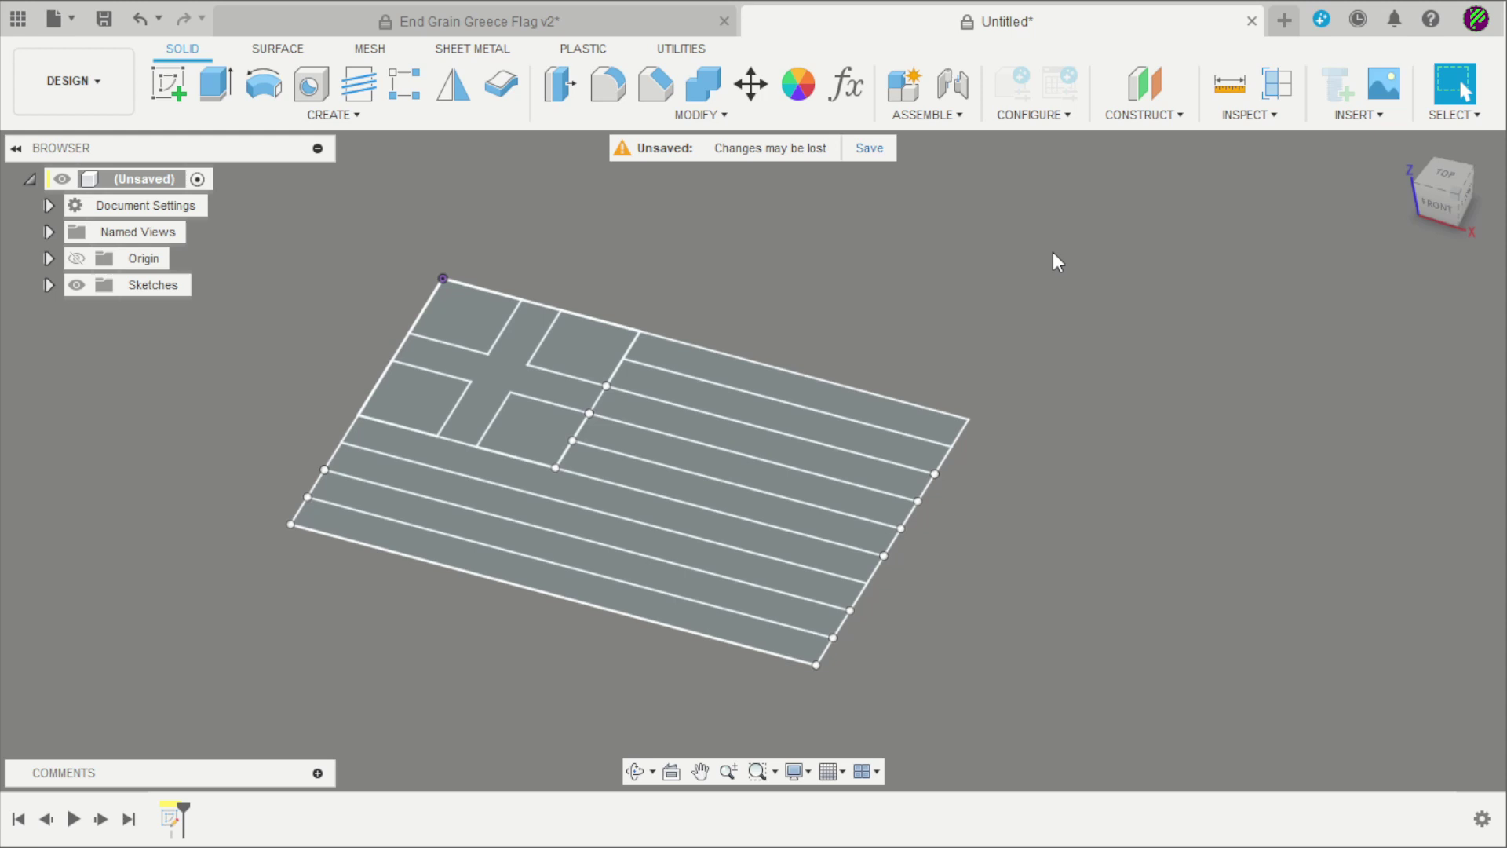
click(218, 88)
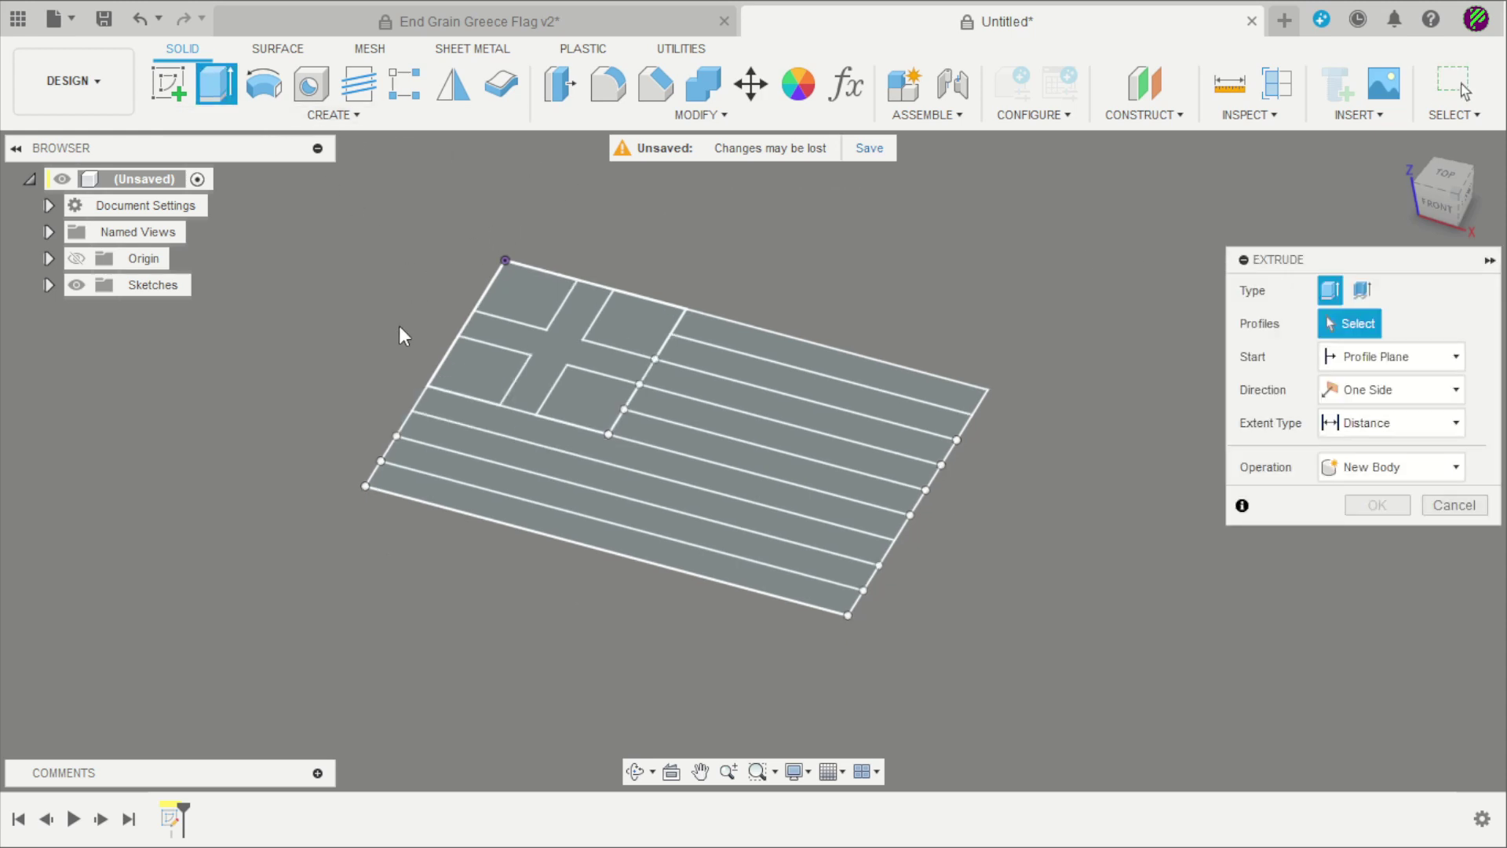
scroll(399, 327, up, 2)
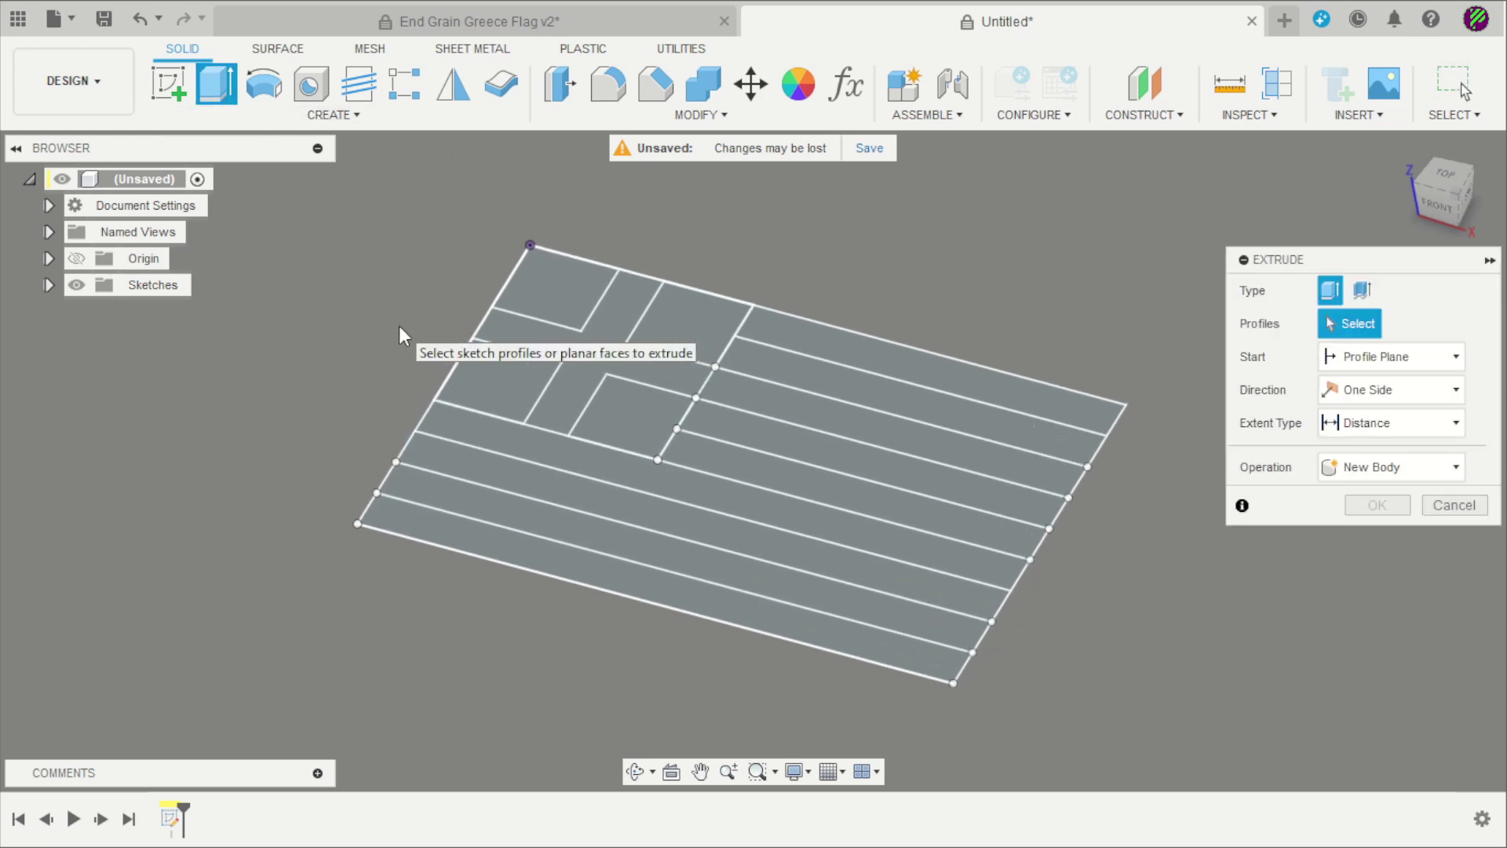
click(578, 299)
text(40)
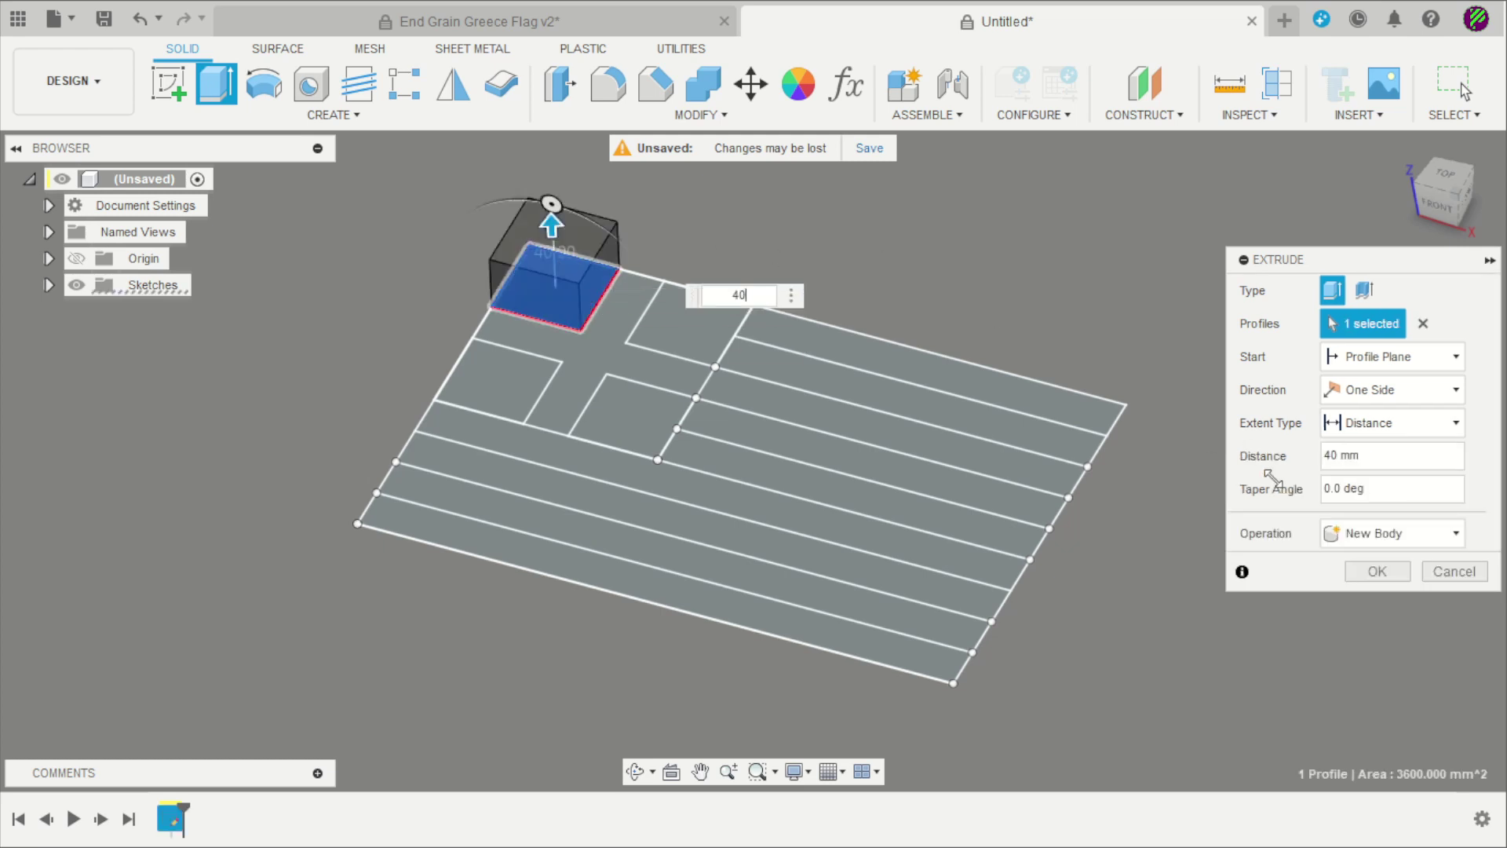
click(1361, 533)
click(1386, 649)
click(1375, 573)
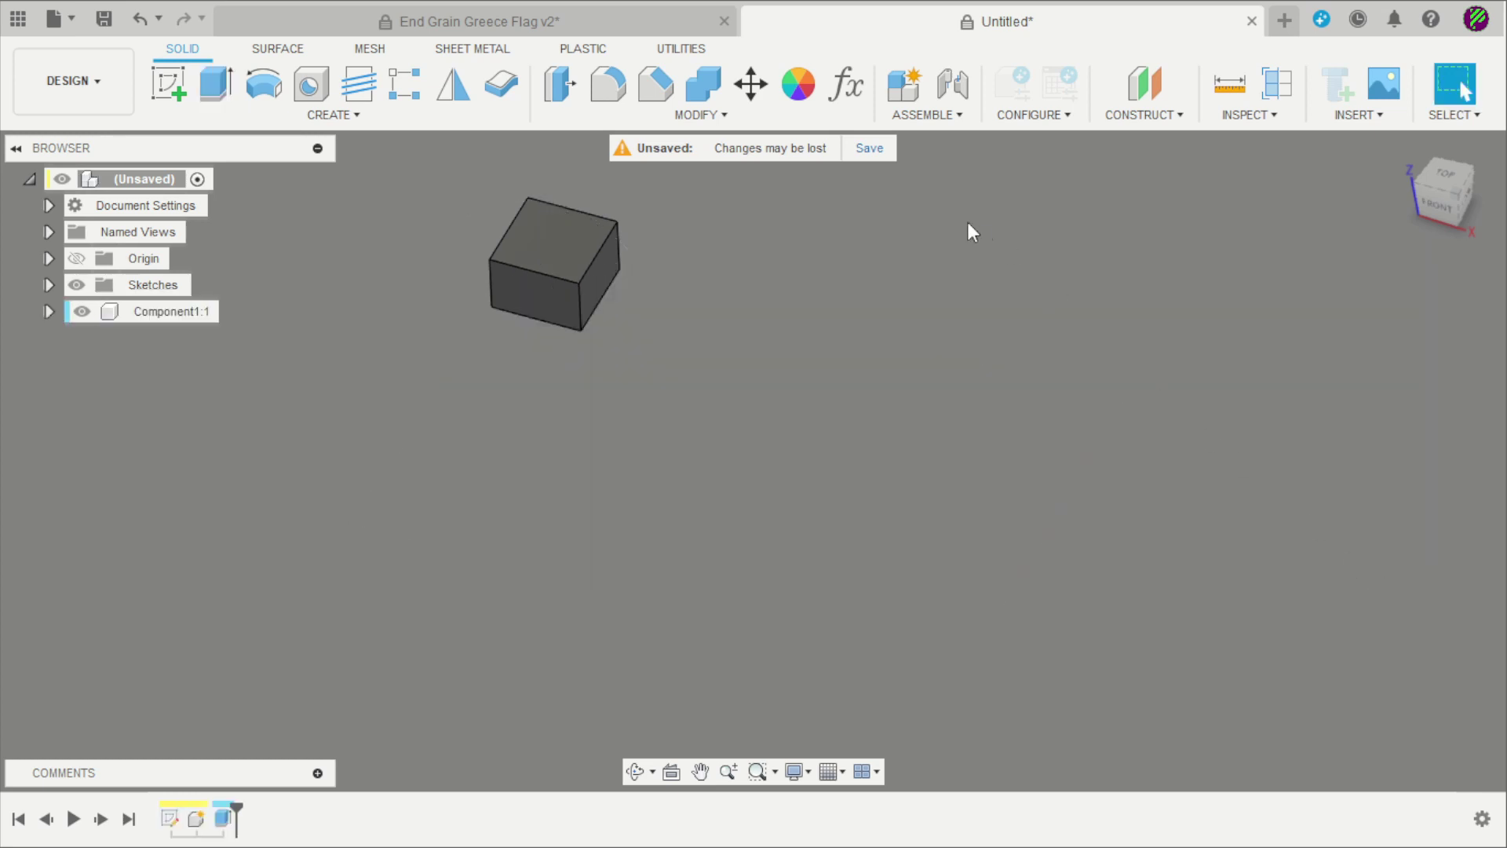
Show the flag sketch and extrude the cross together with the uppermost full-width stripe 40 mm upward as a new component.
click(49, 285)
click(96, 312)
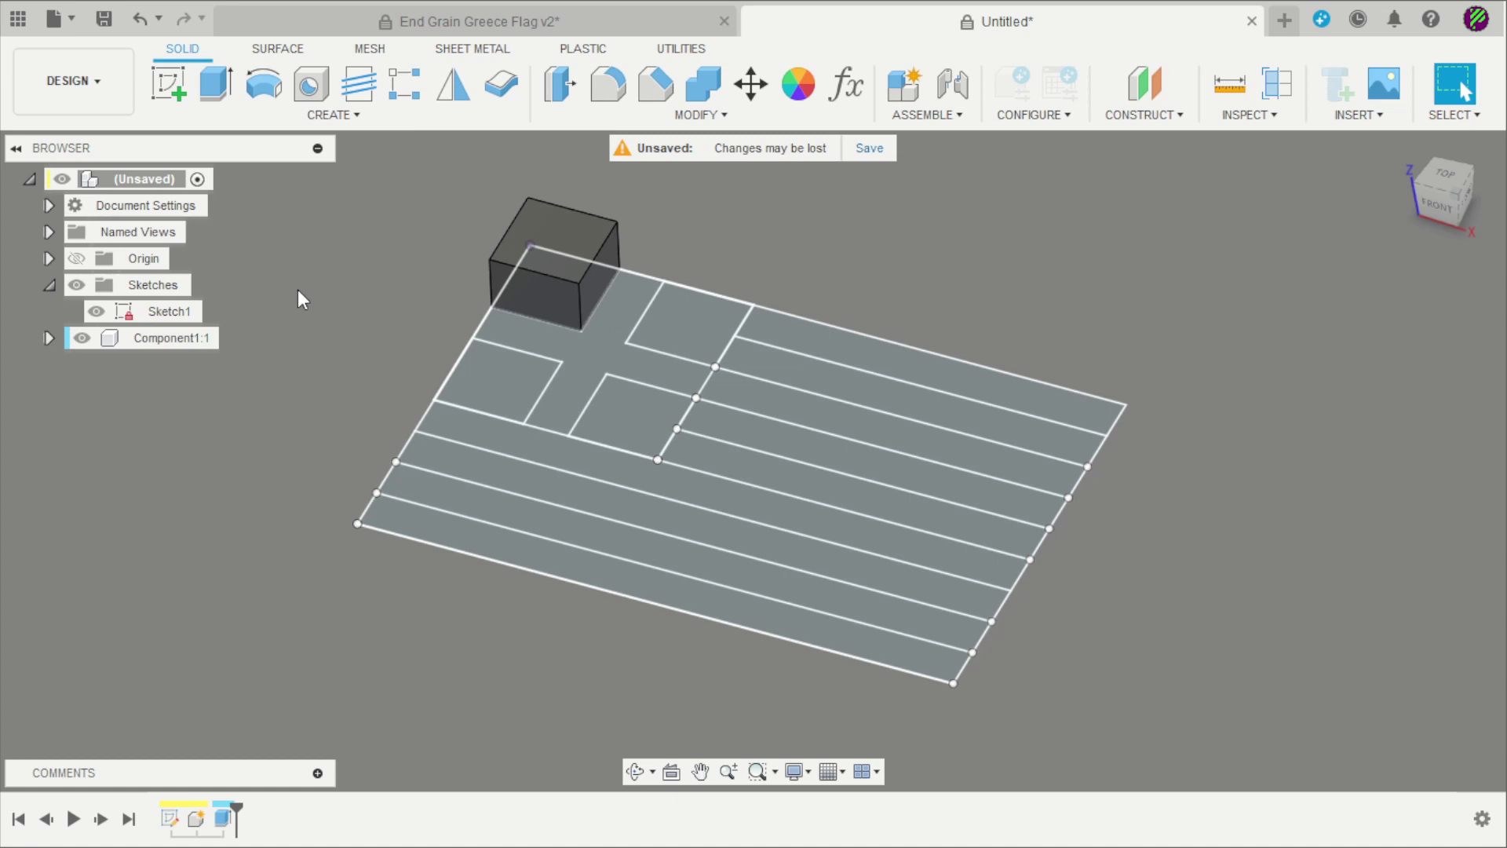
click(217, 83)
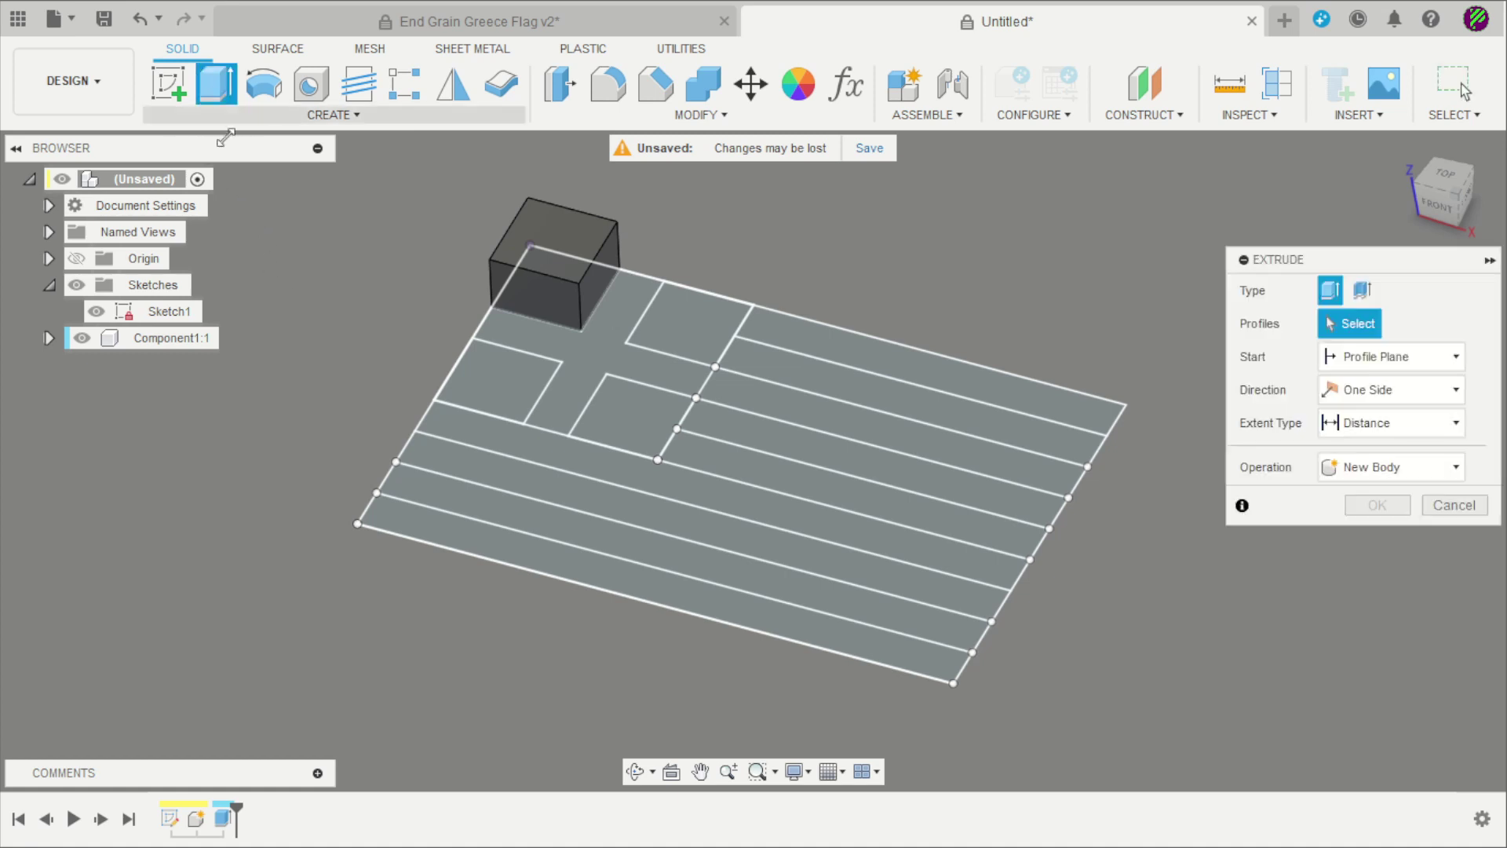
scroll(337, 258, up, 1)
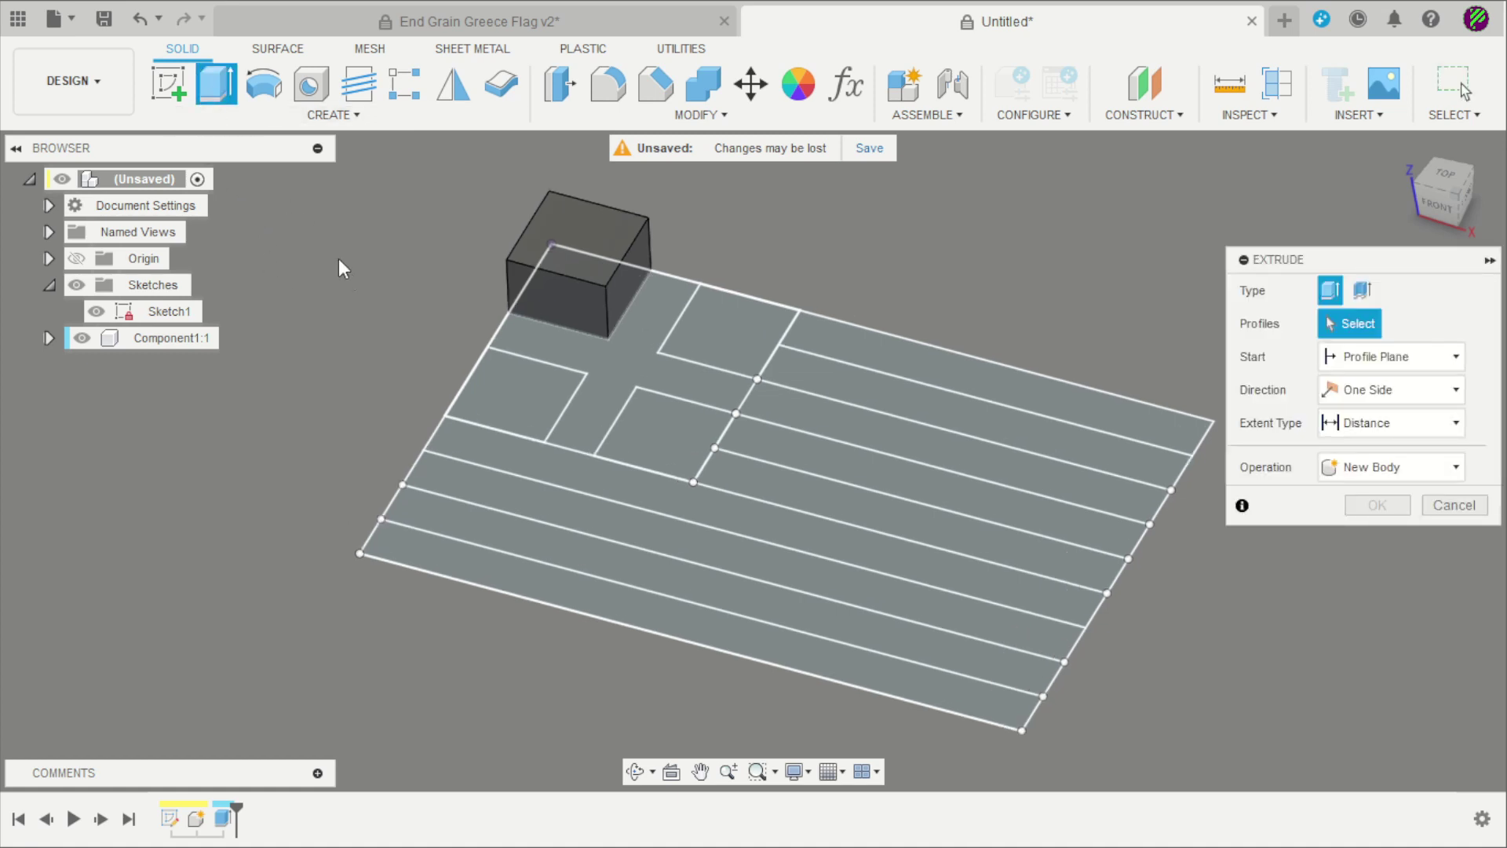
click(628, 357)
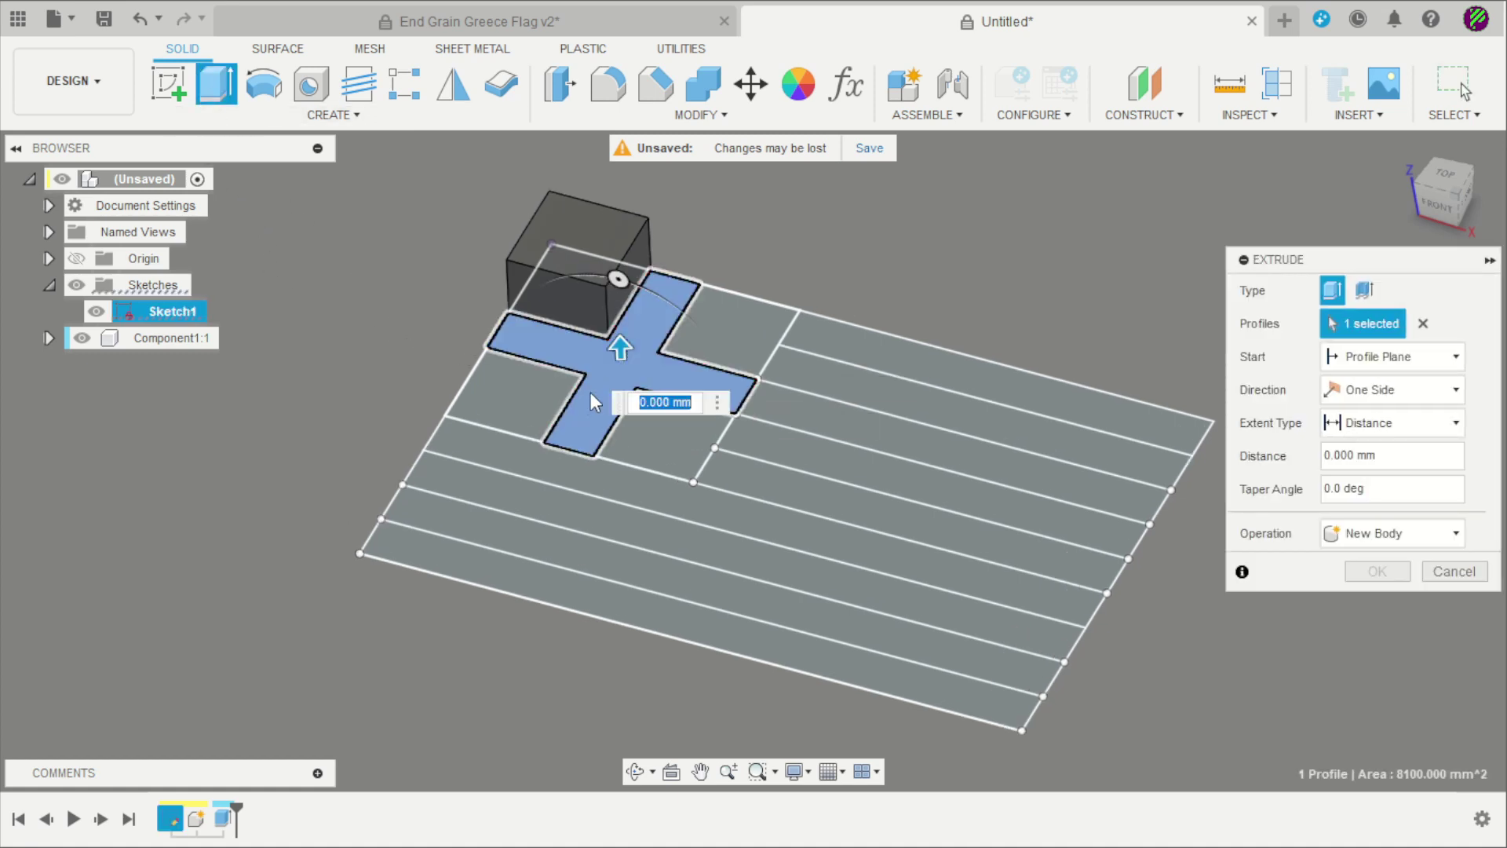
click(572, 473)
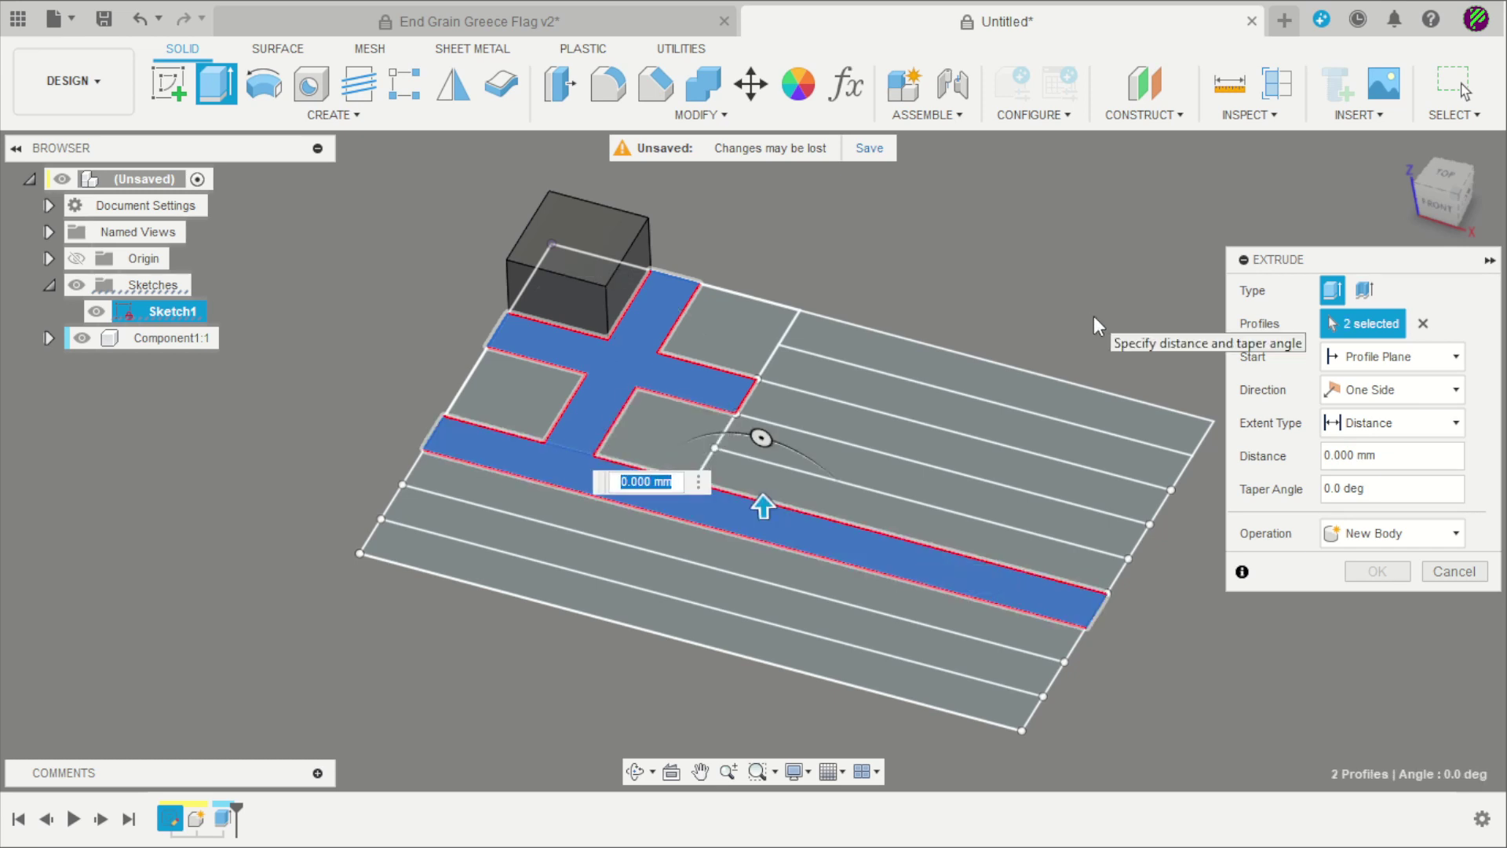
text(40)
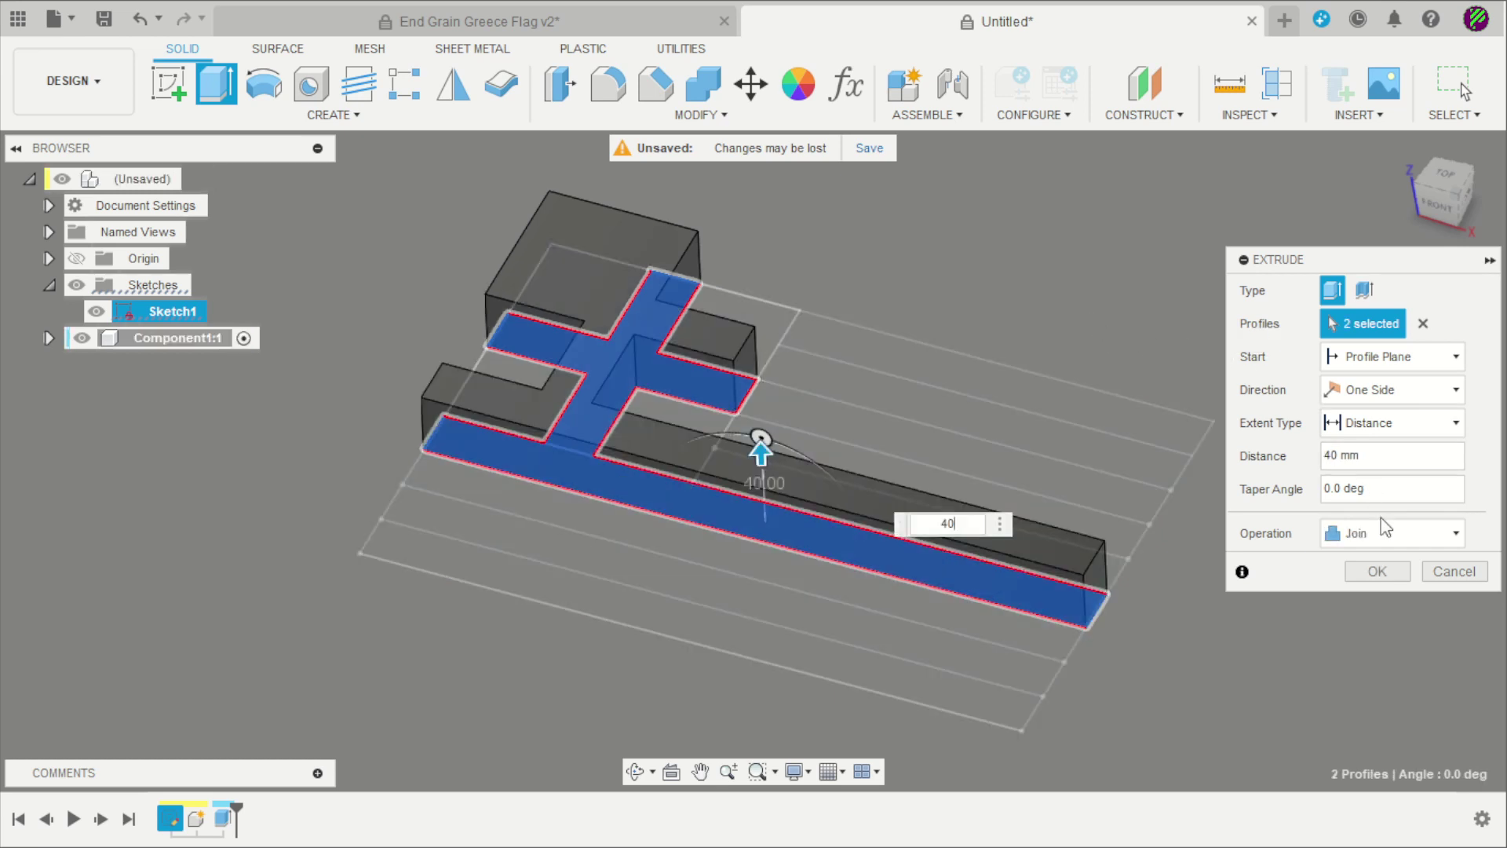
click(1389, 533)
click(1376, 651)
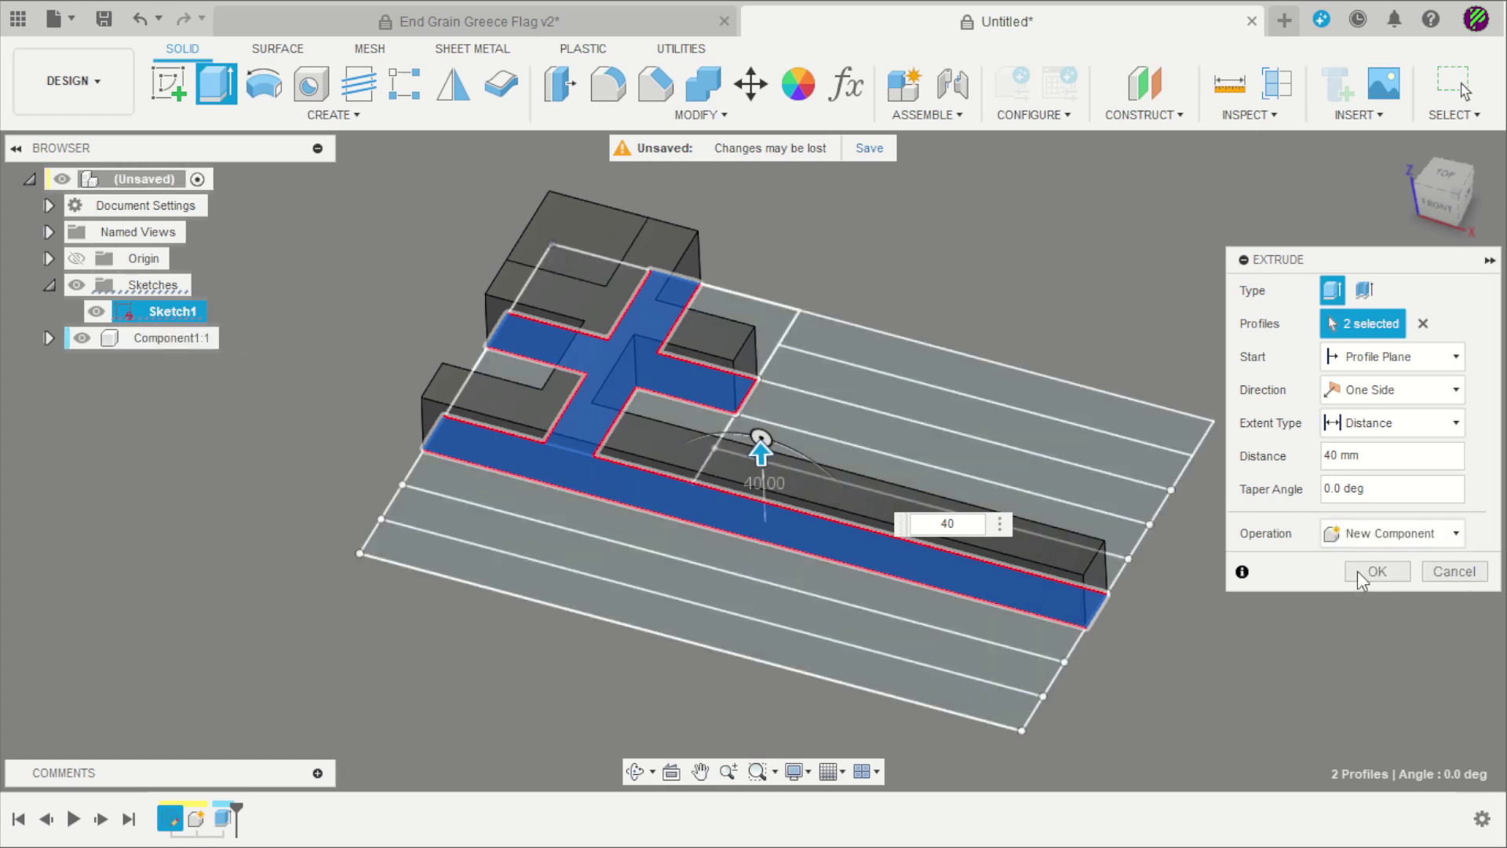
click(1376, 572)
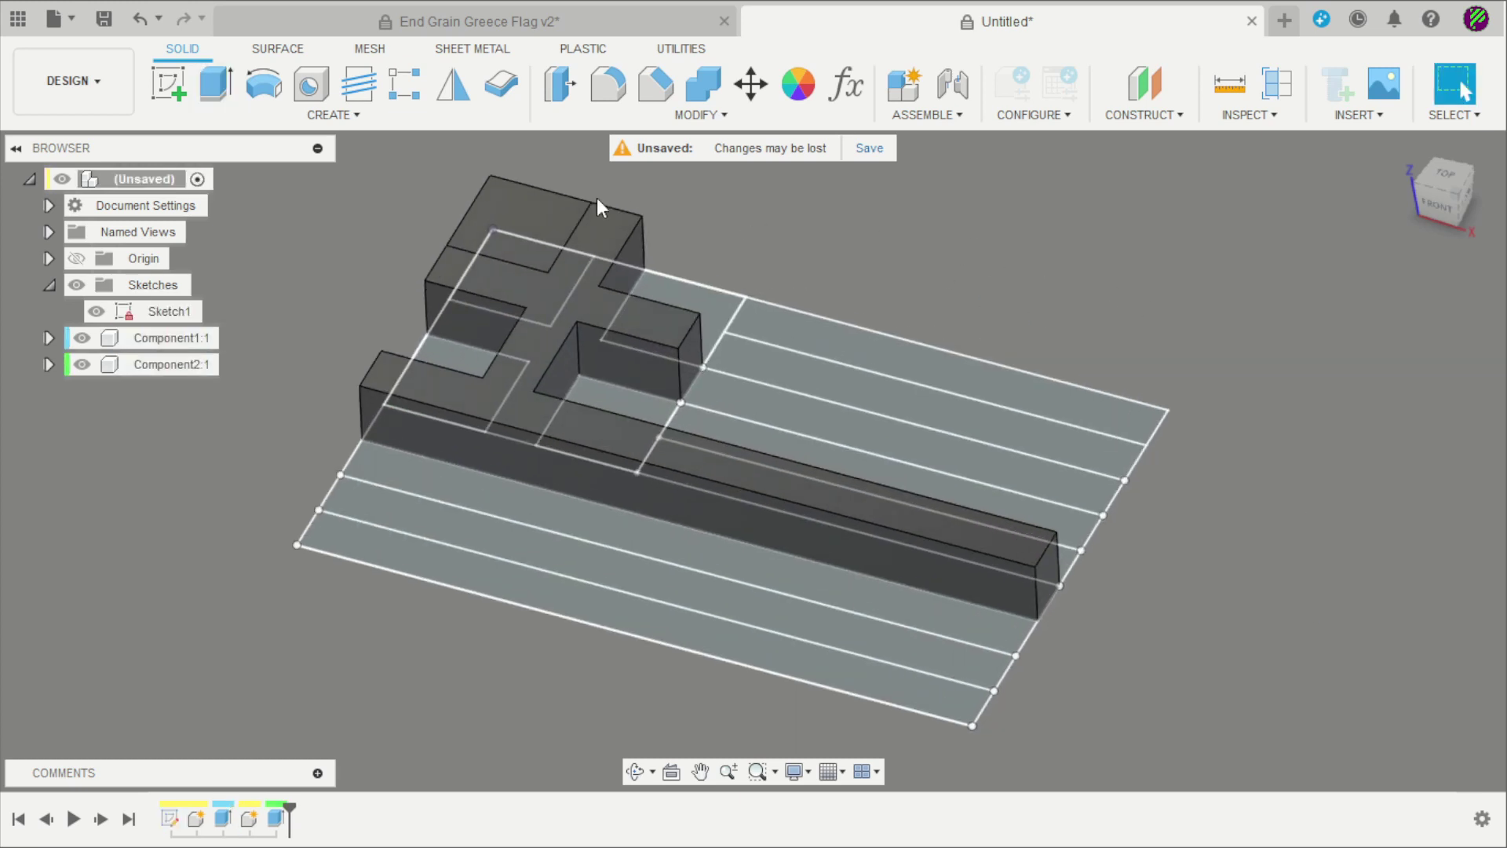
Extrude the upper-right square of the cross area together with the topmost short stripe 40 mm upward as a new component.
click(215, 82)
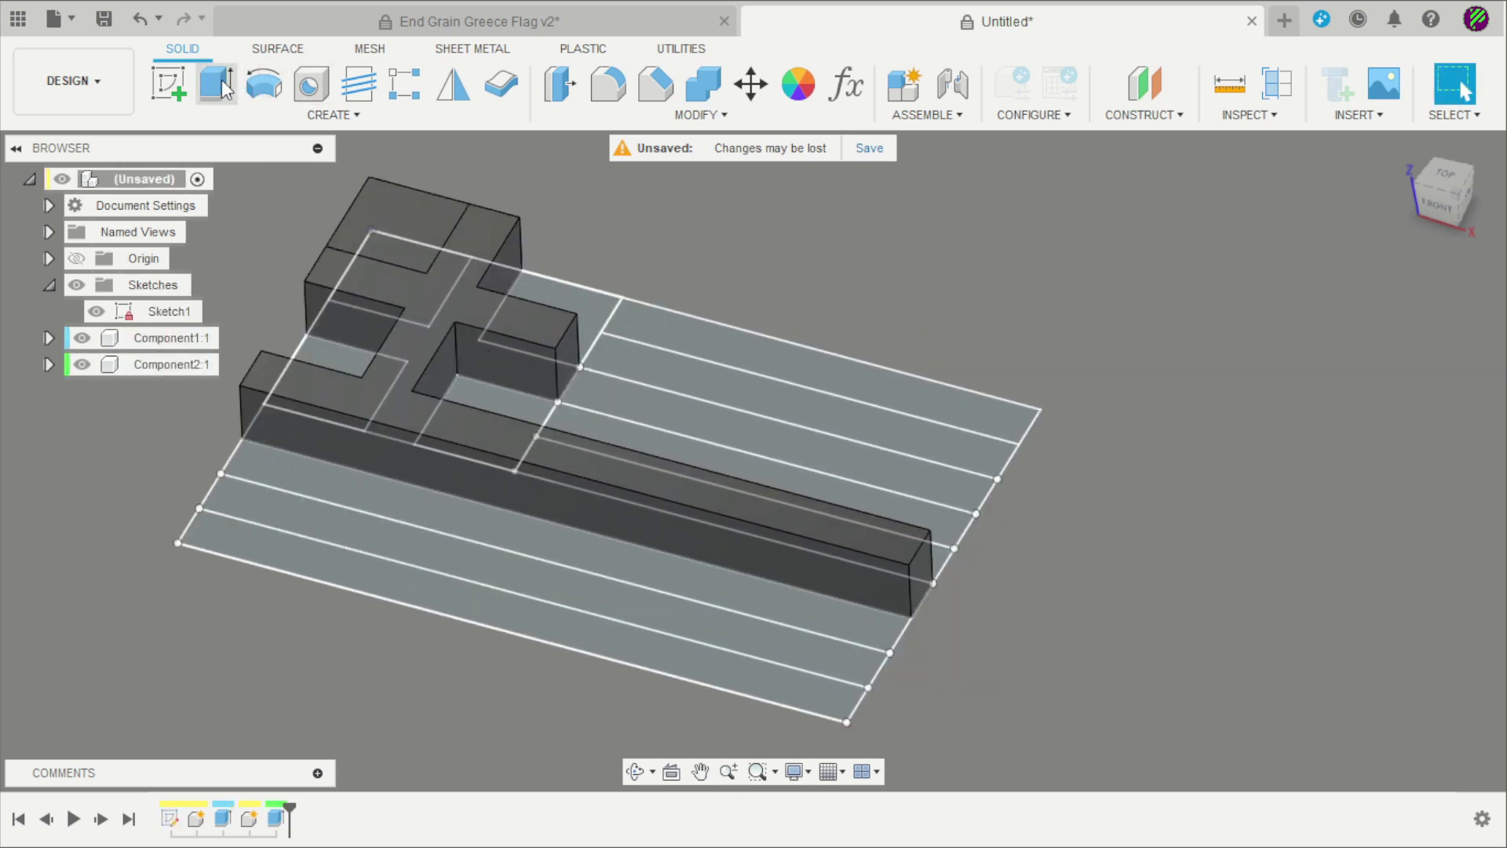
click(580, 300)
click(658, 316)
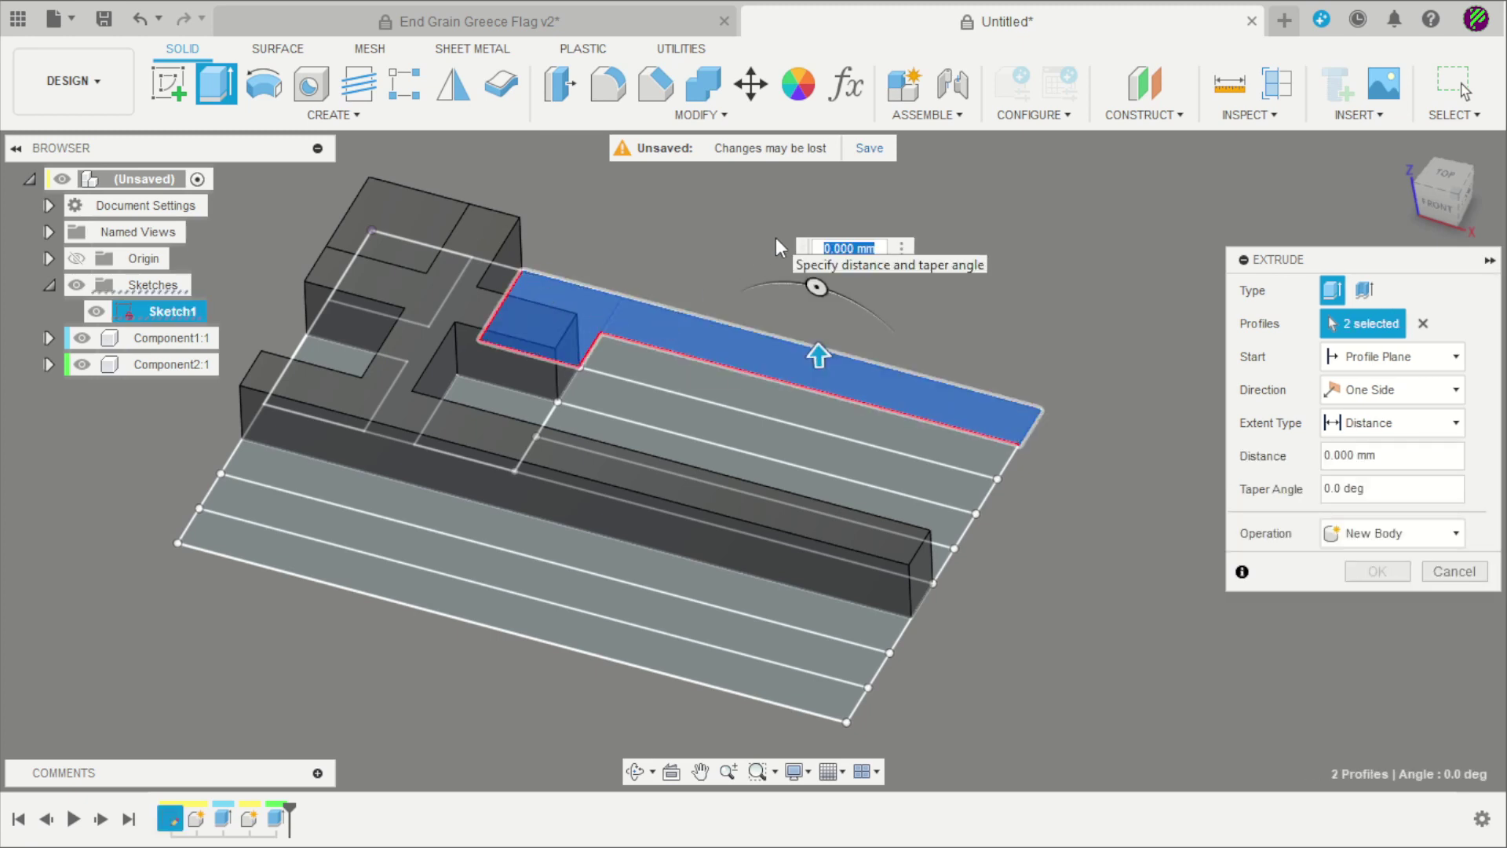
text(40)
click(1349, 535)
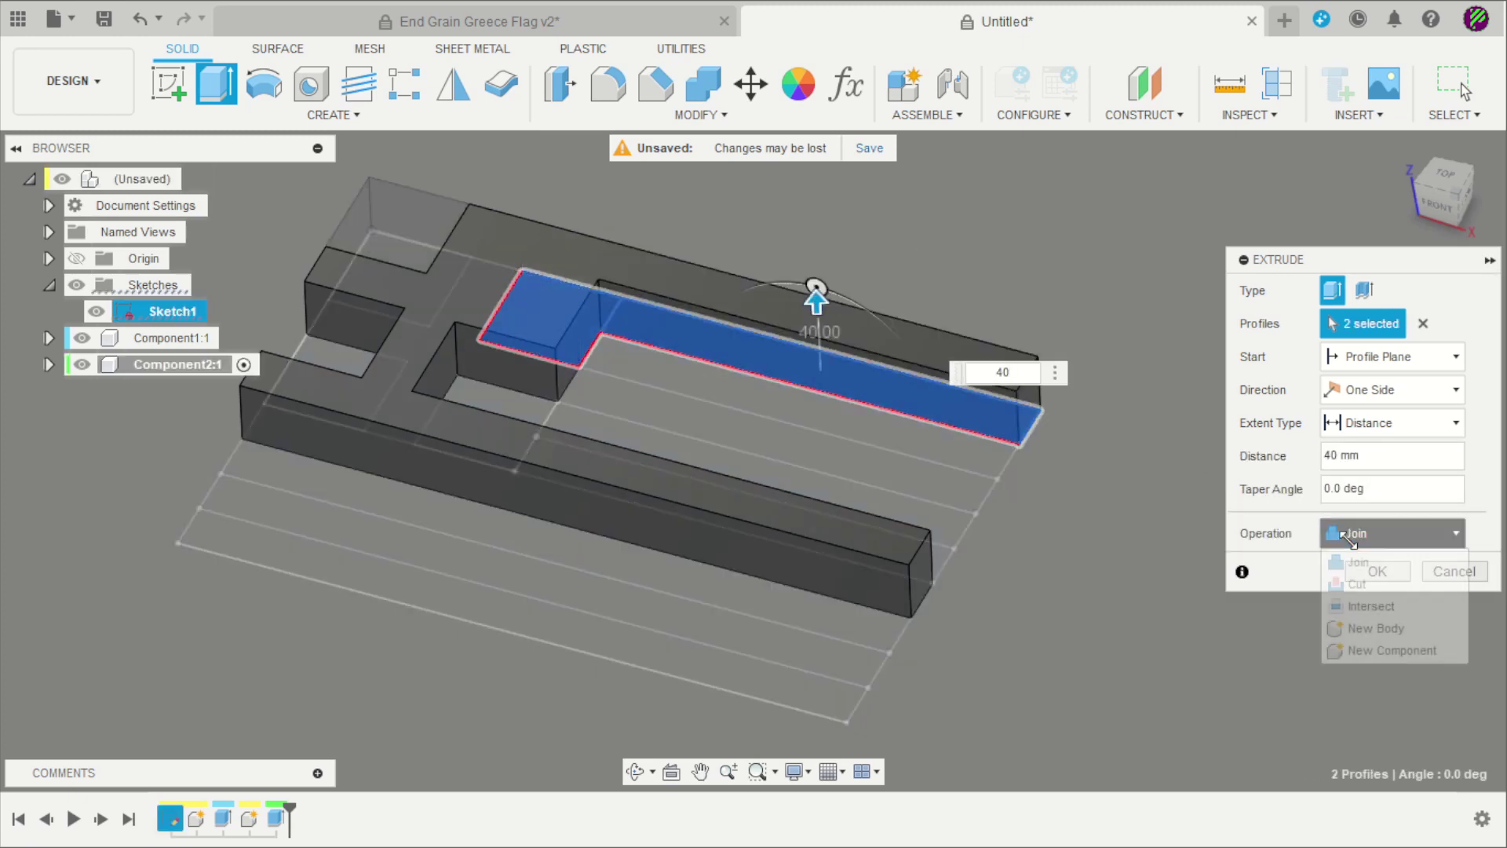
click(1362, 650)
click(1374, 572)
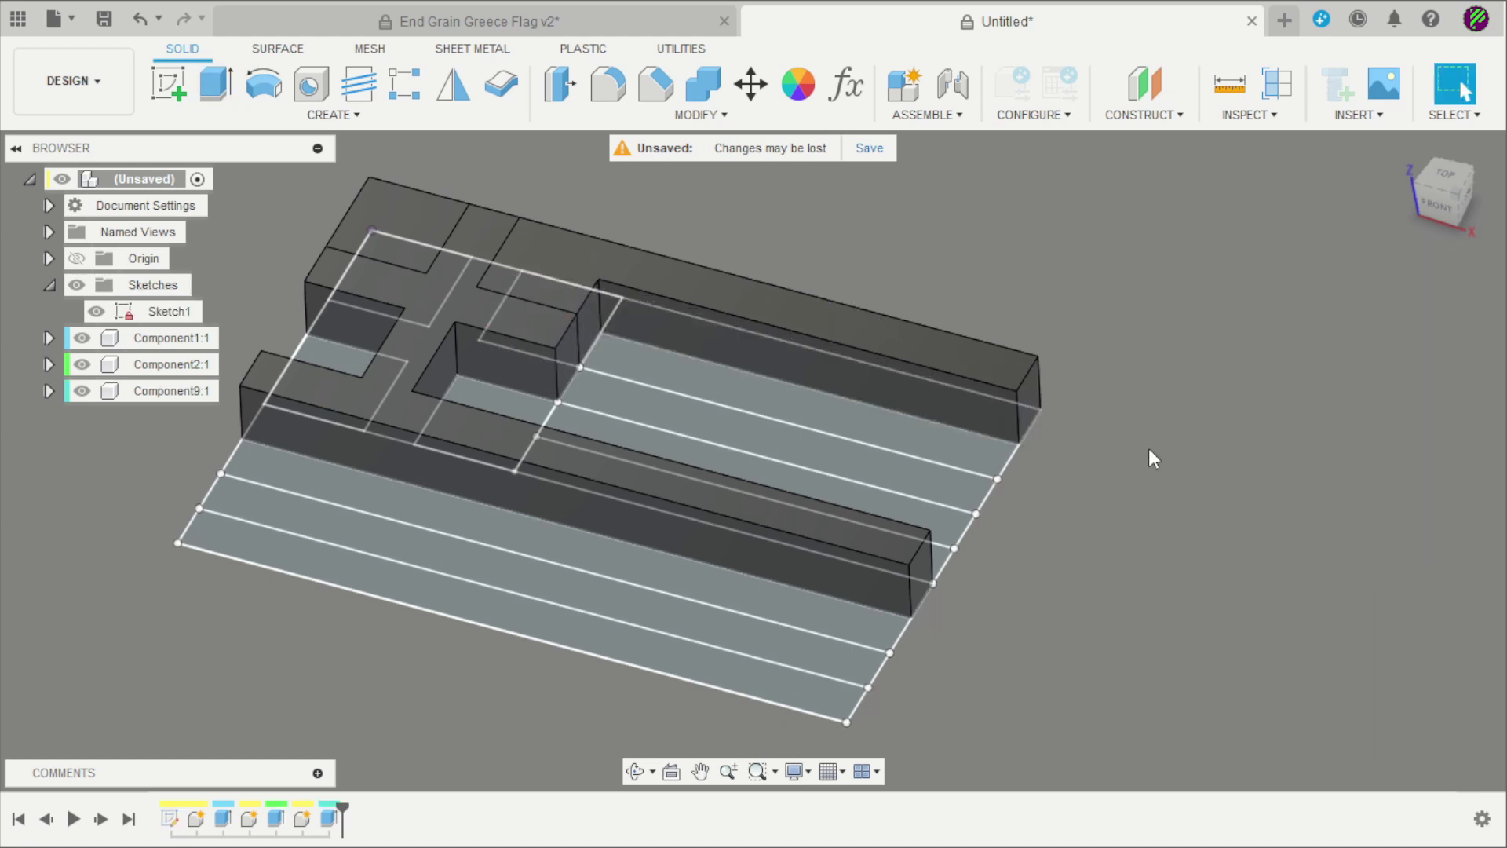
Extrude the second short stripe from the top 40 mm upward as a new component.
key(e)
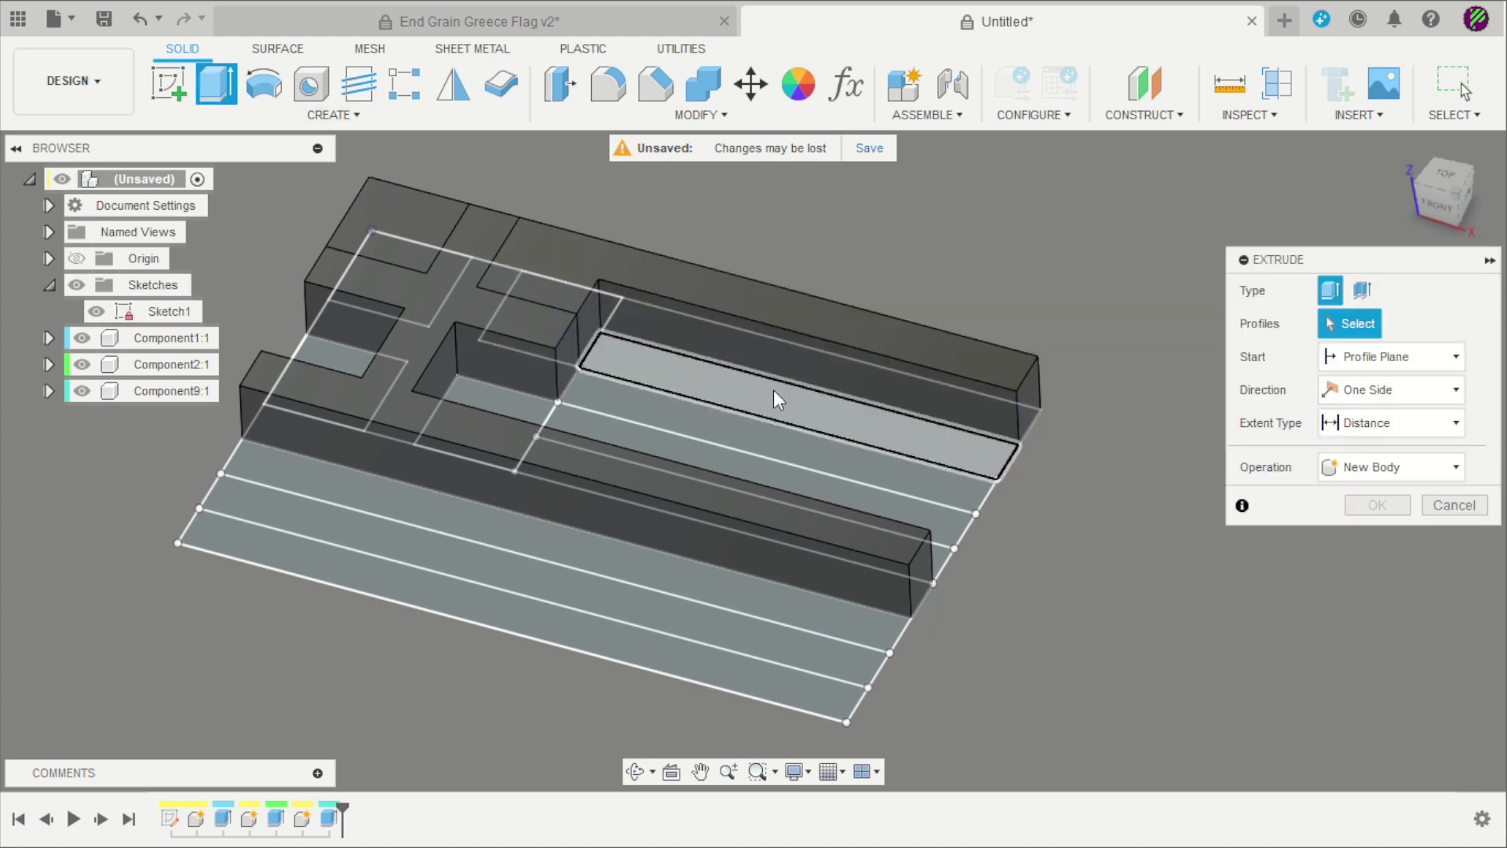
click(774, 390)
click(1389, 533)
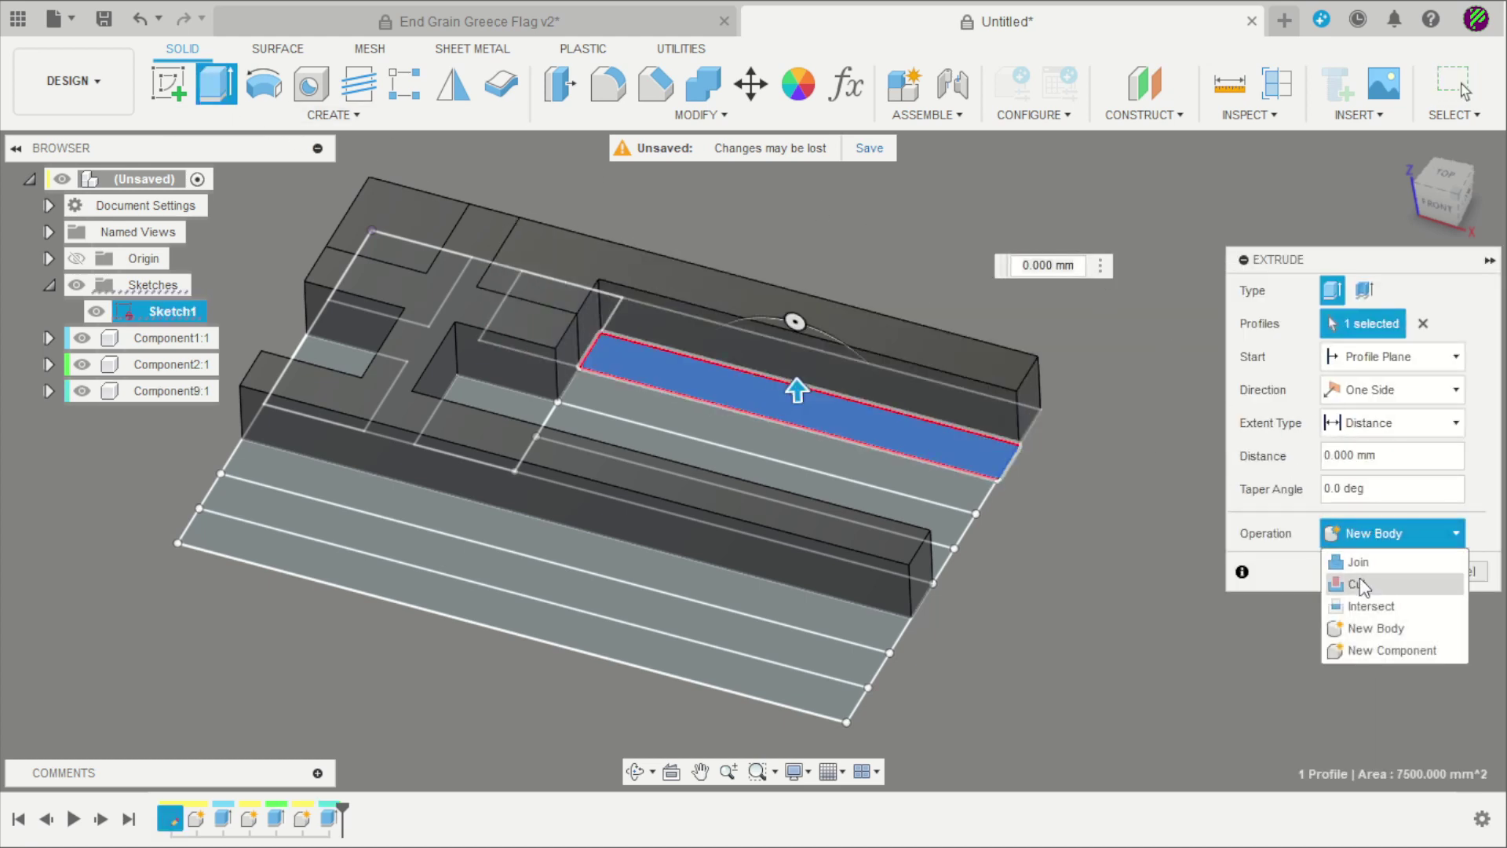
click(1362, 463)
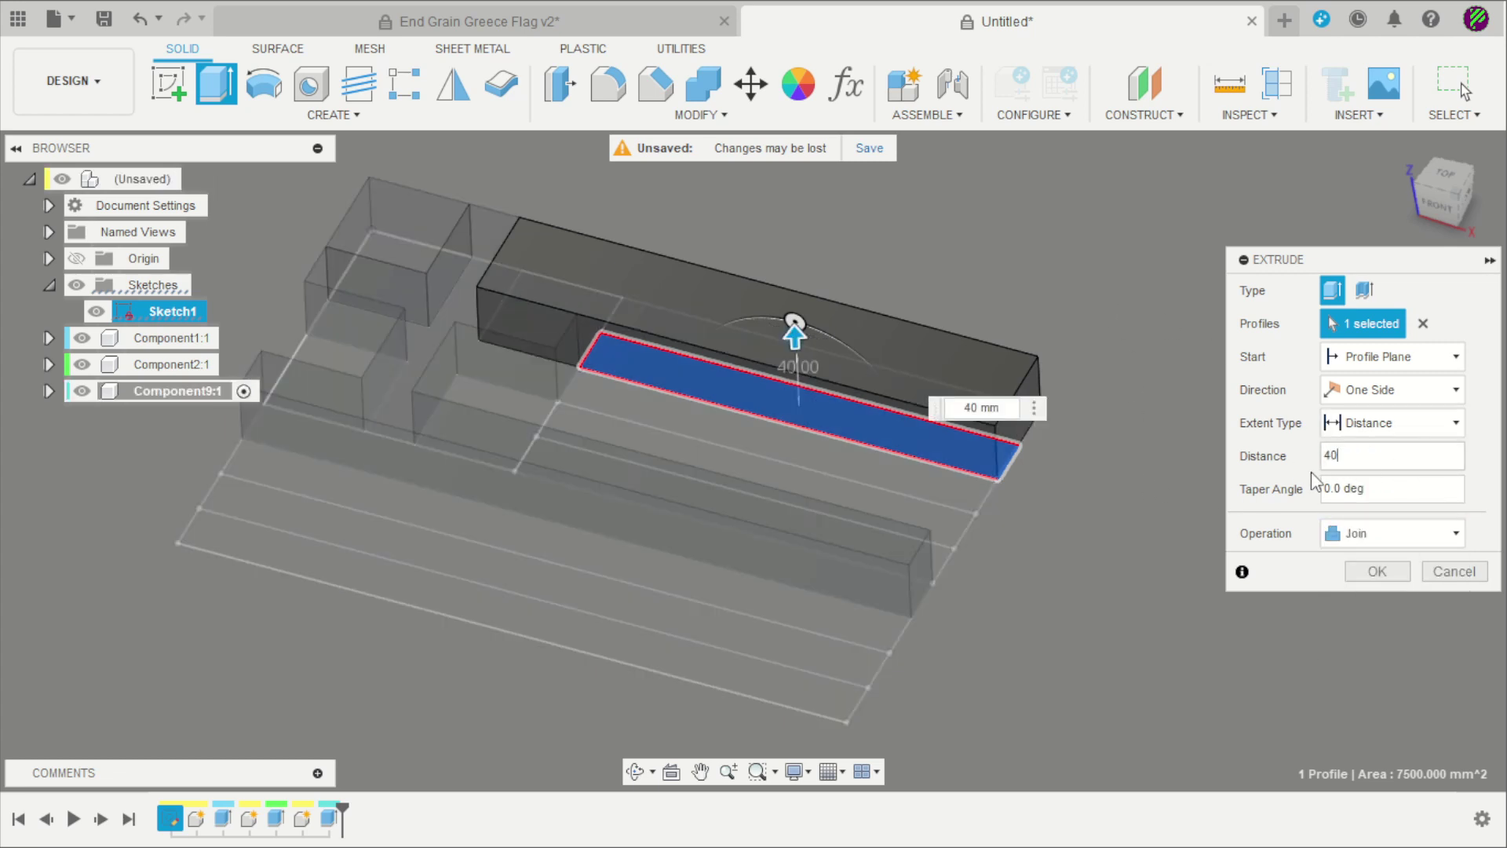
click(1358, 533)
click(1367, 647)
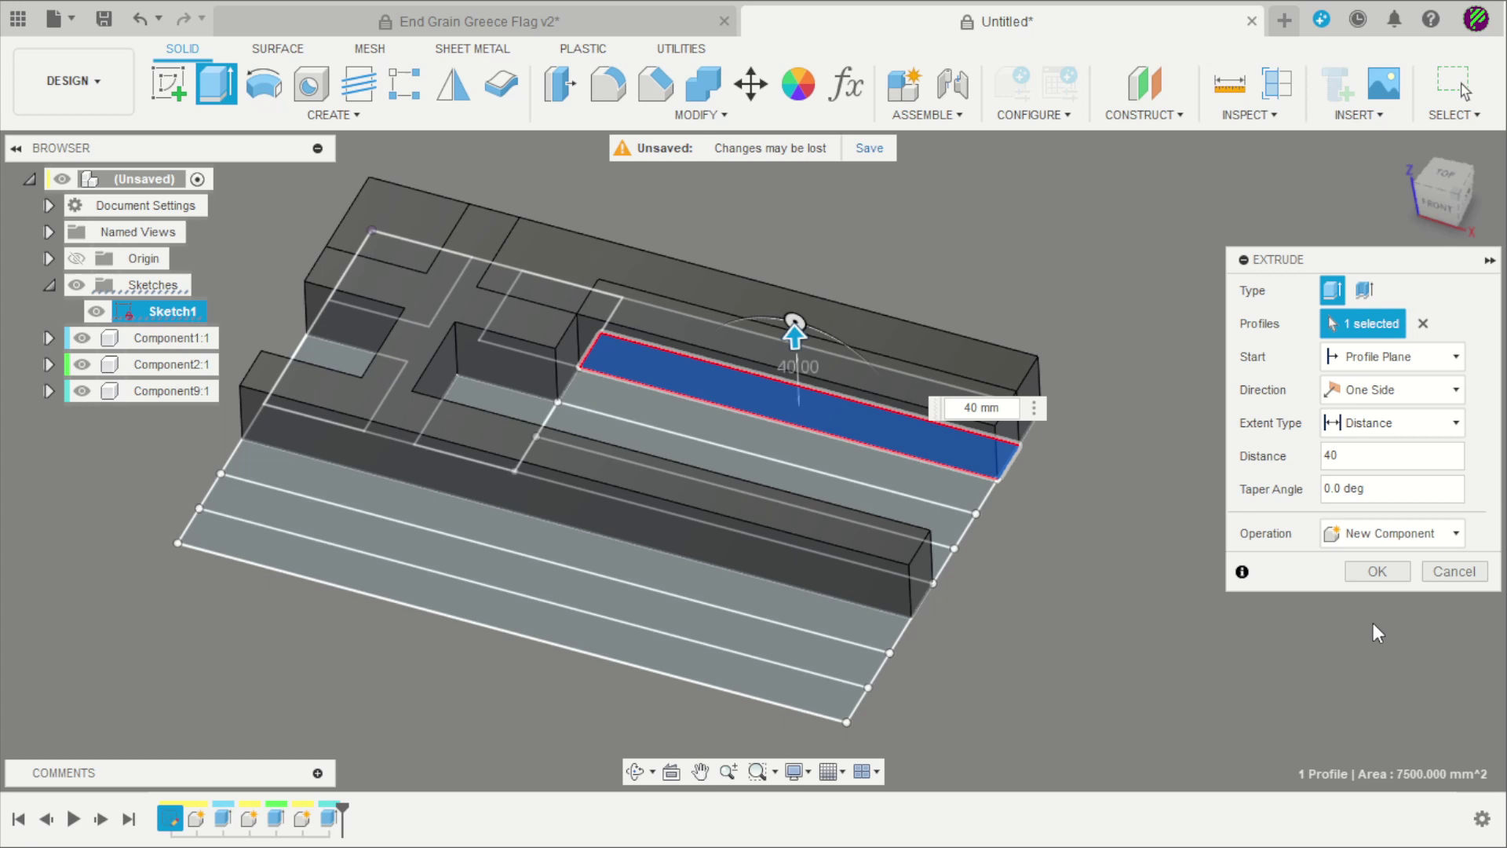
click(1402, 573)
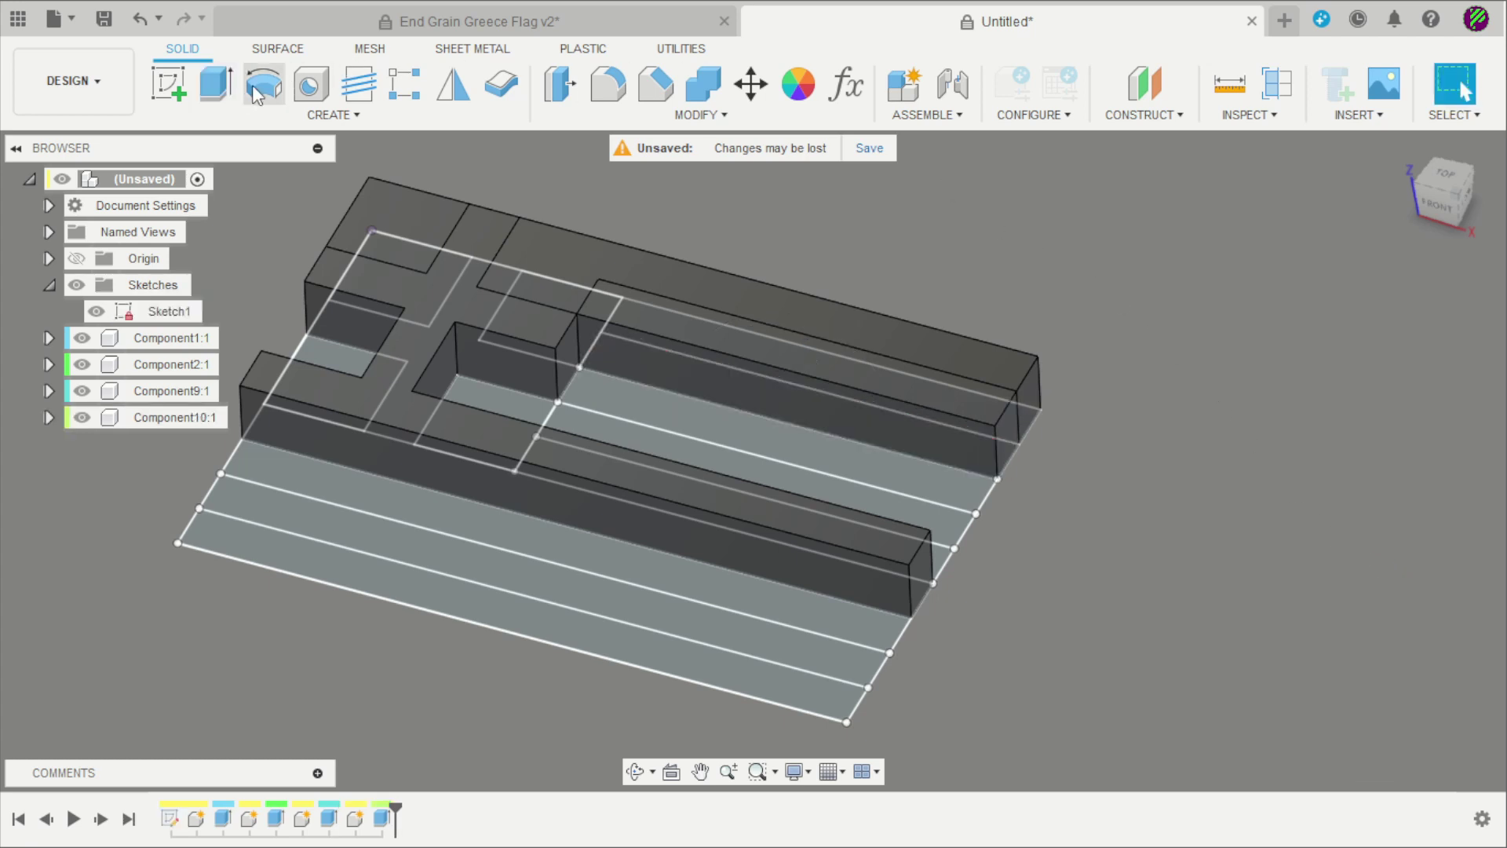
Extrude the third short stripe from the top 40 mm upward as a new component.
click(215, 85)
click(624, 388)
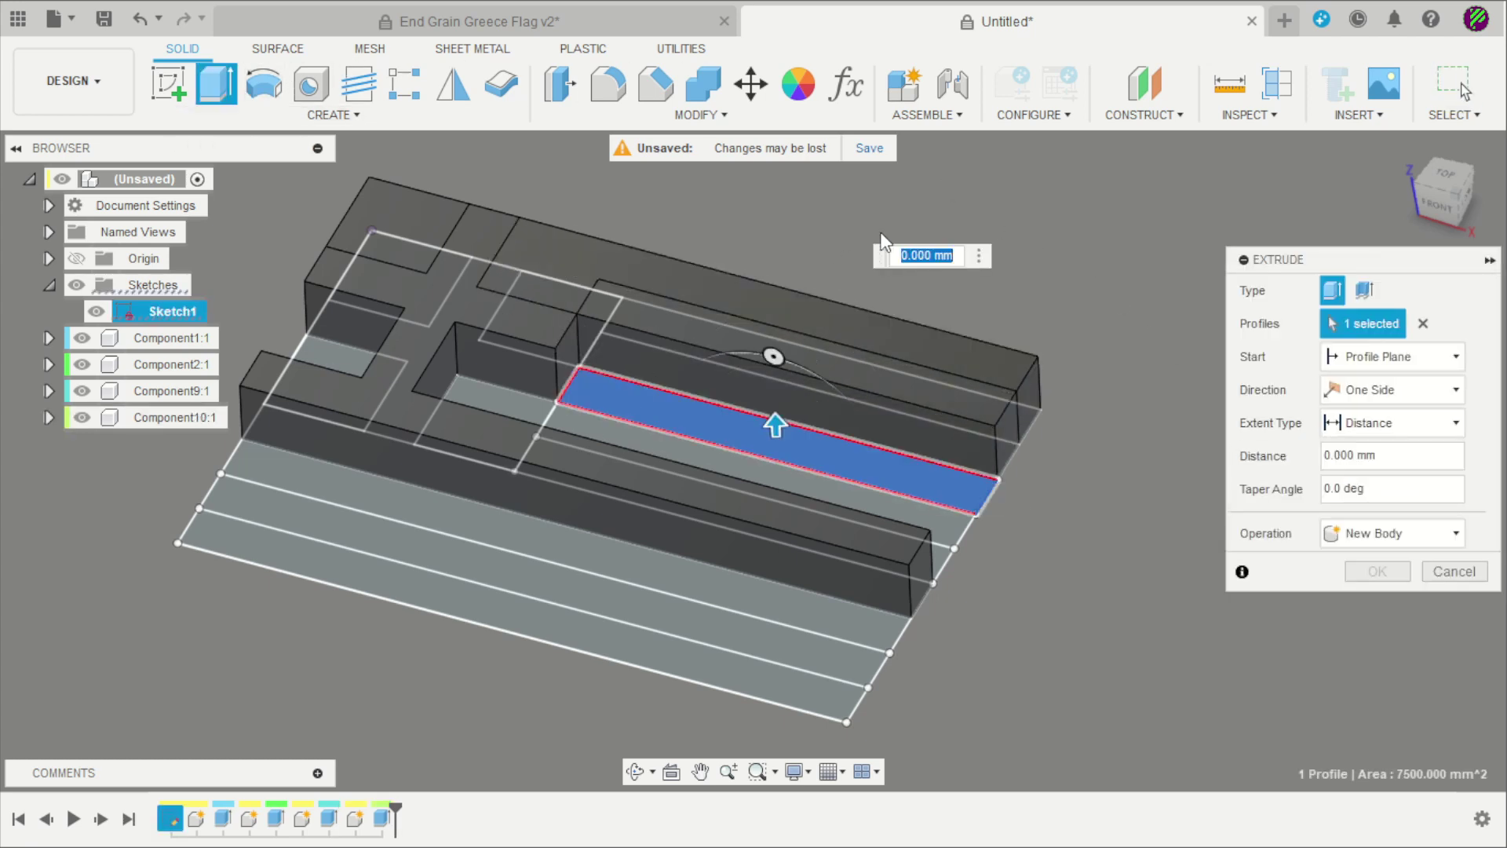
text(40)
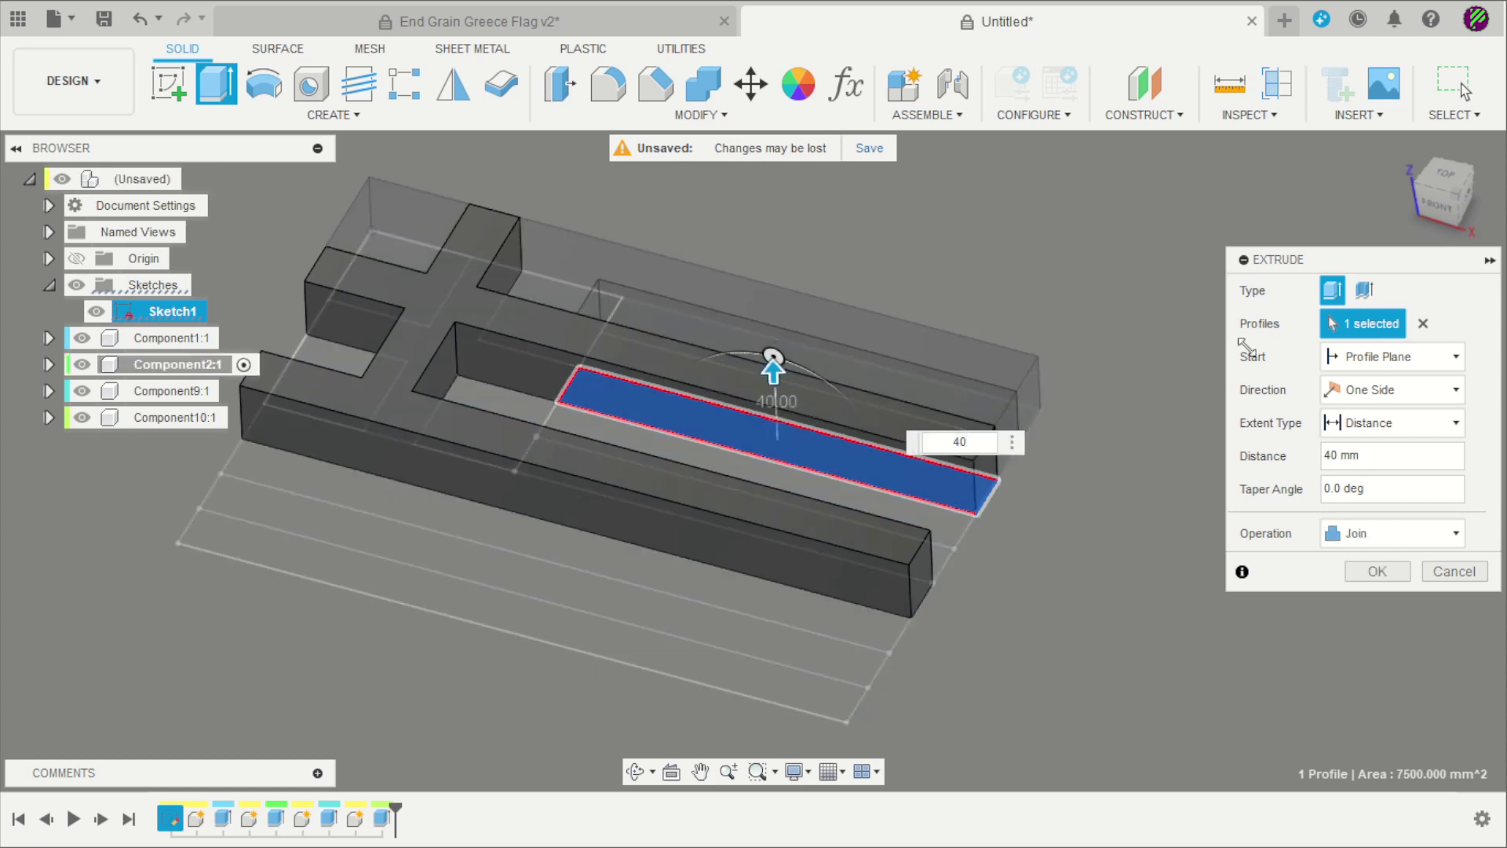
click(1381, 533)
click(1405, 650)
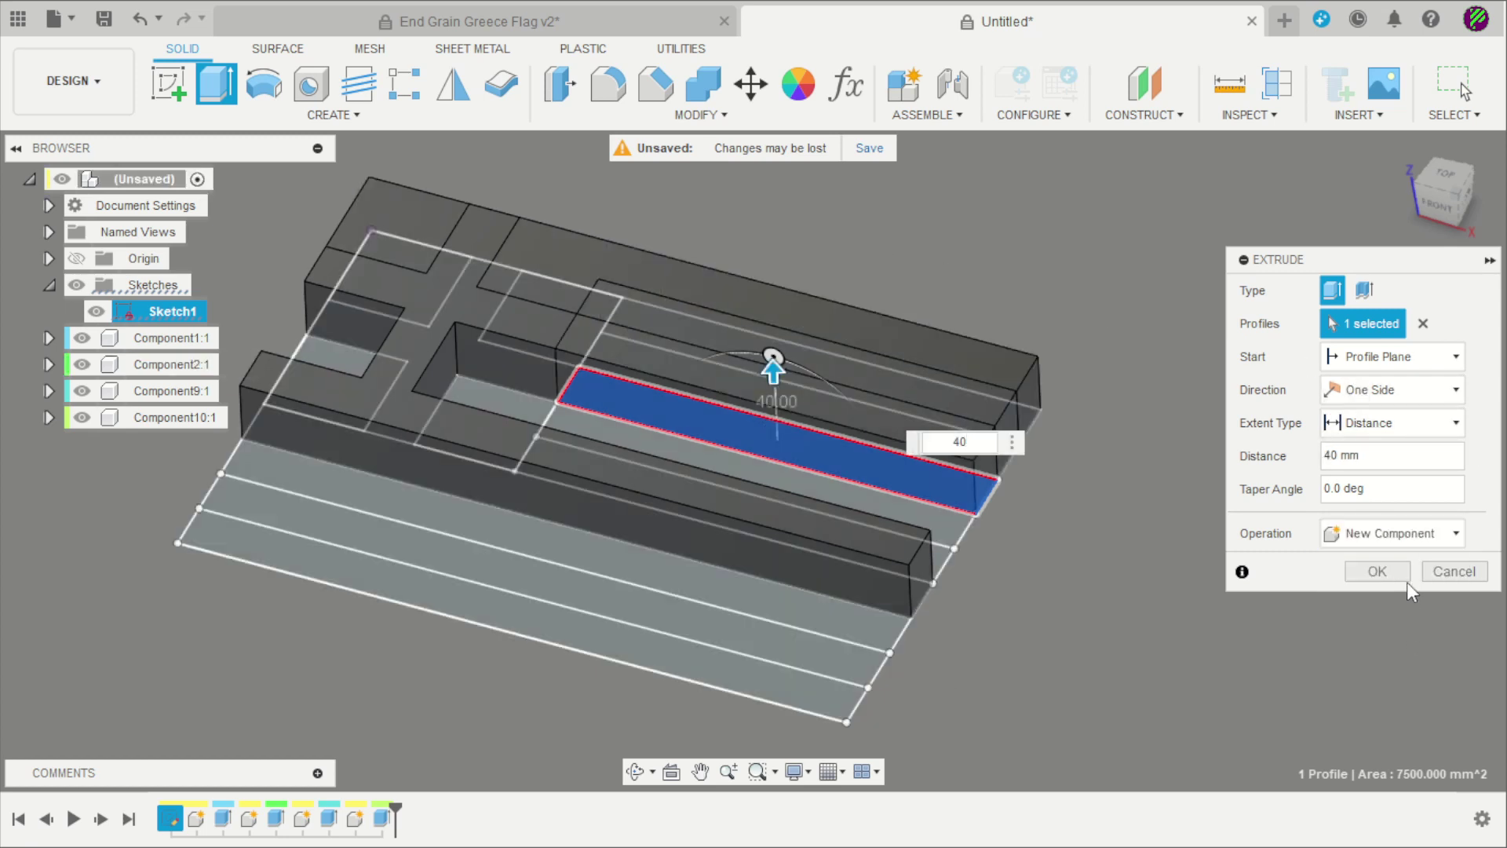
click(1405, 573)
key(F6)
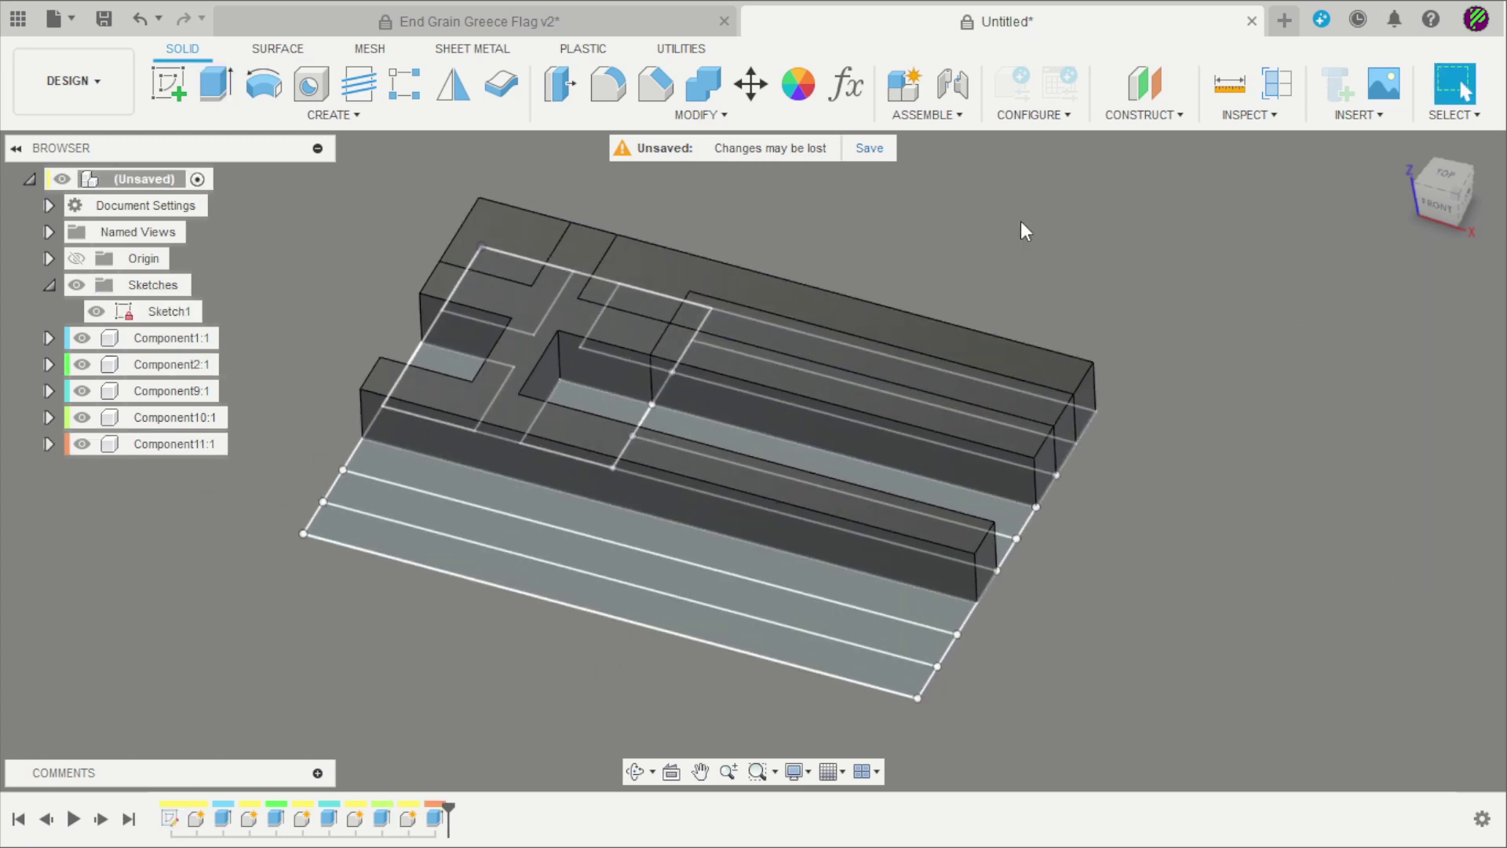
Extrude the full-width stripe directly below the cross component 40 mm upward as a new component.
click(225, 100)
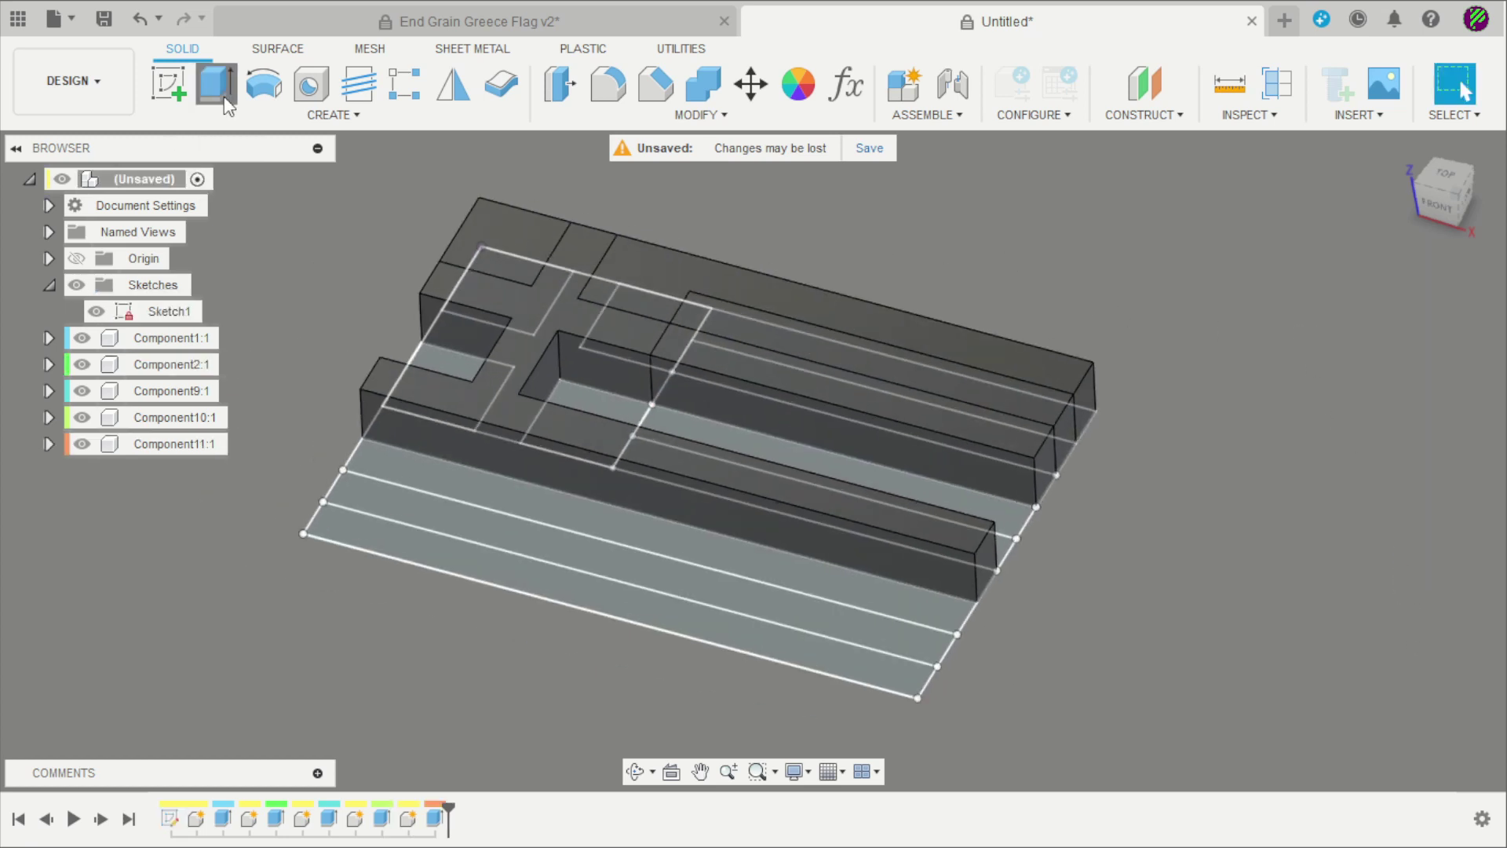
click(427, 466)
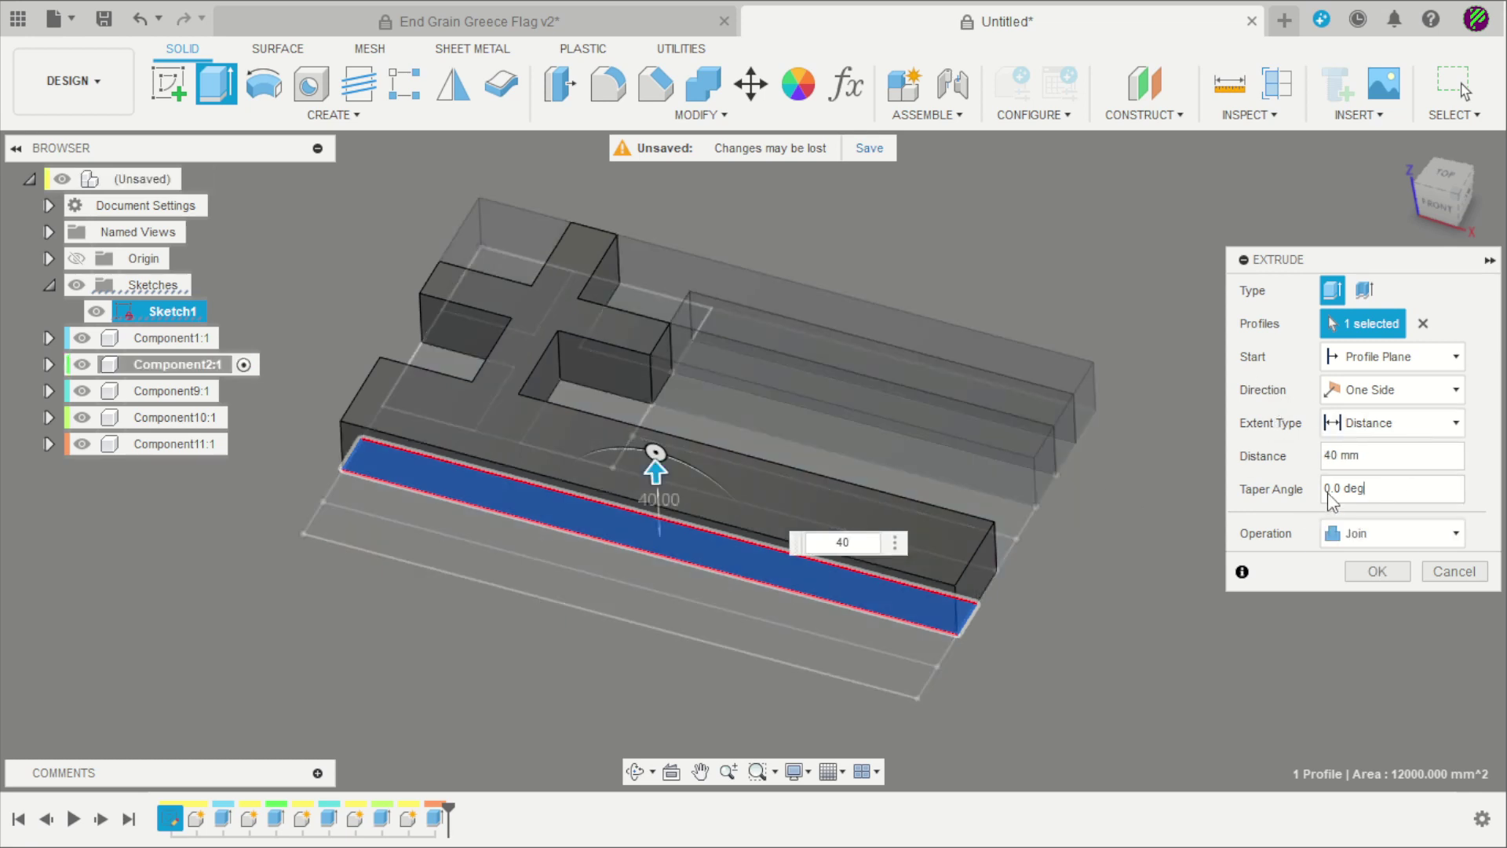
click(1386, 455)
click(1397, 542)
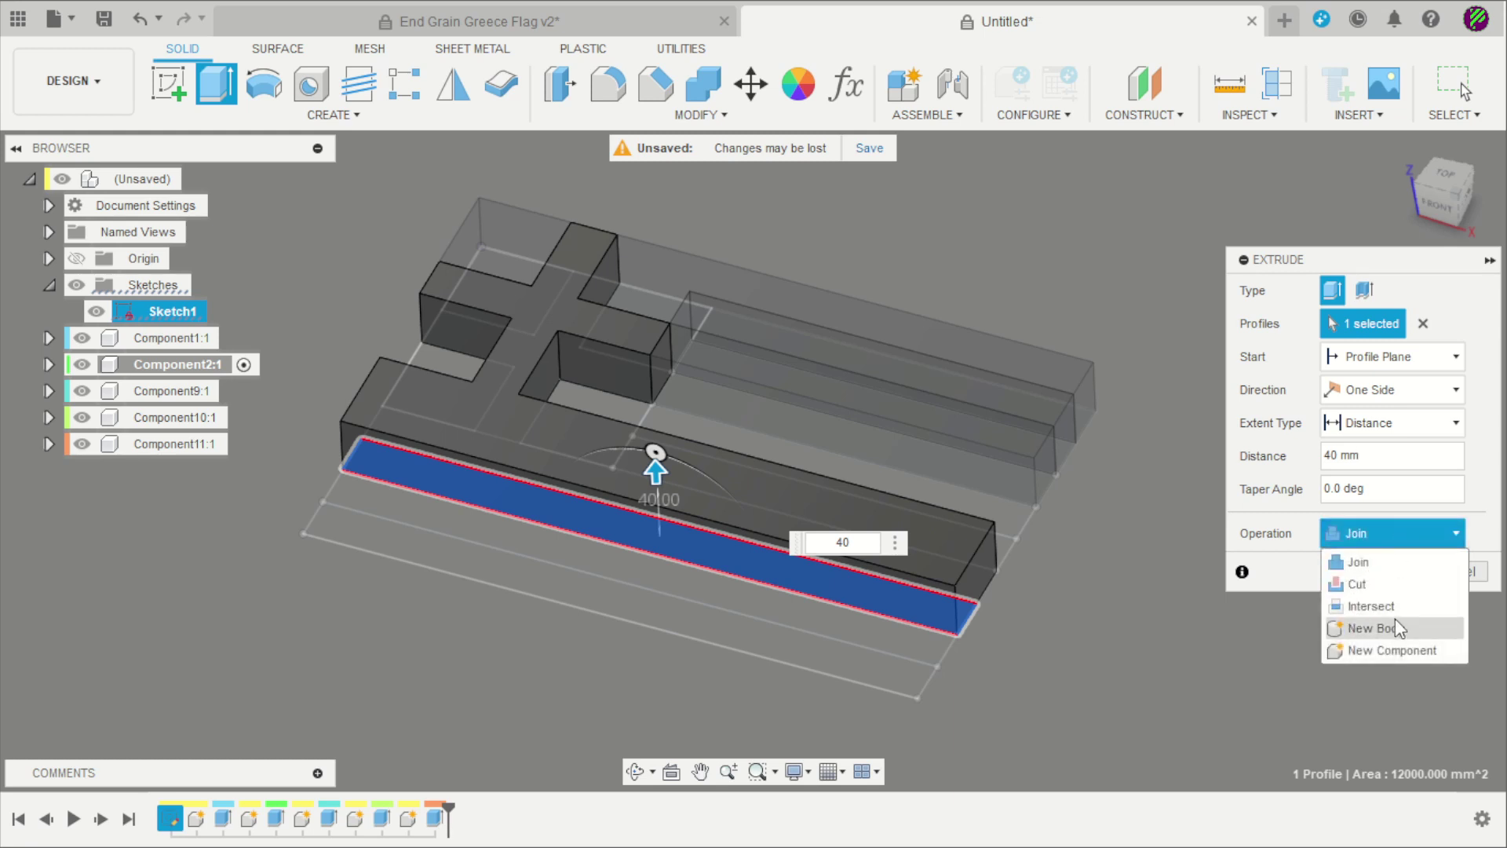
click(1396, 647)
click(1402, 571)
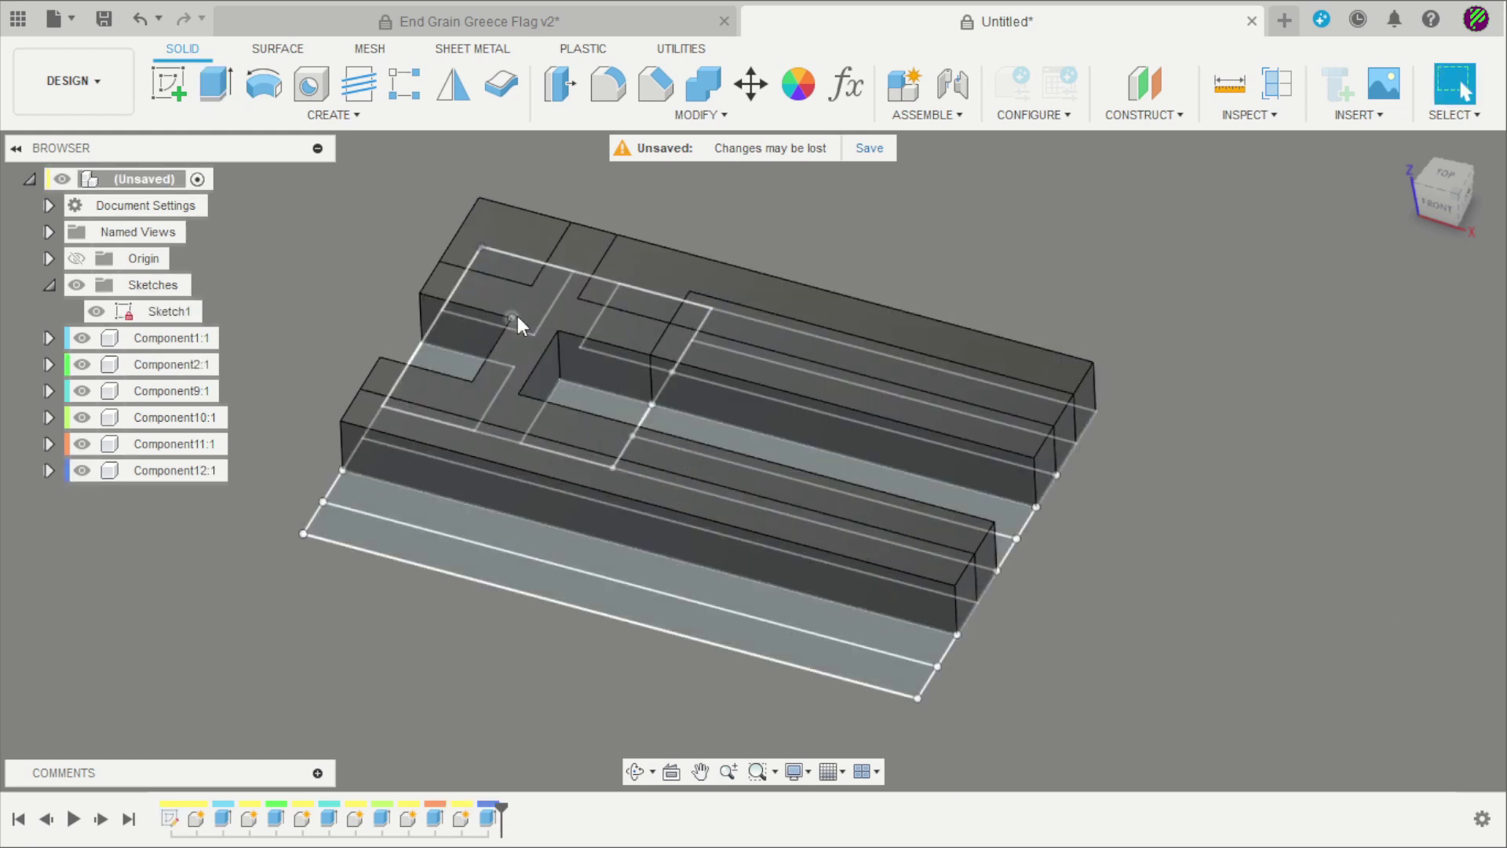
Extrude the second-lowest full-width stripe 40 mm upward as a new component and hide the flag sketch.
click(210, 82)
click(509, 498)
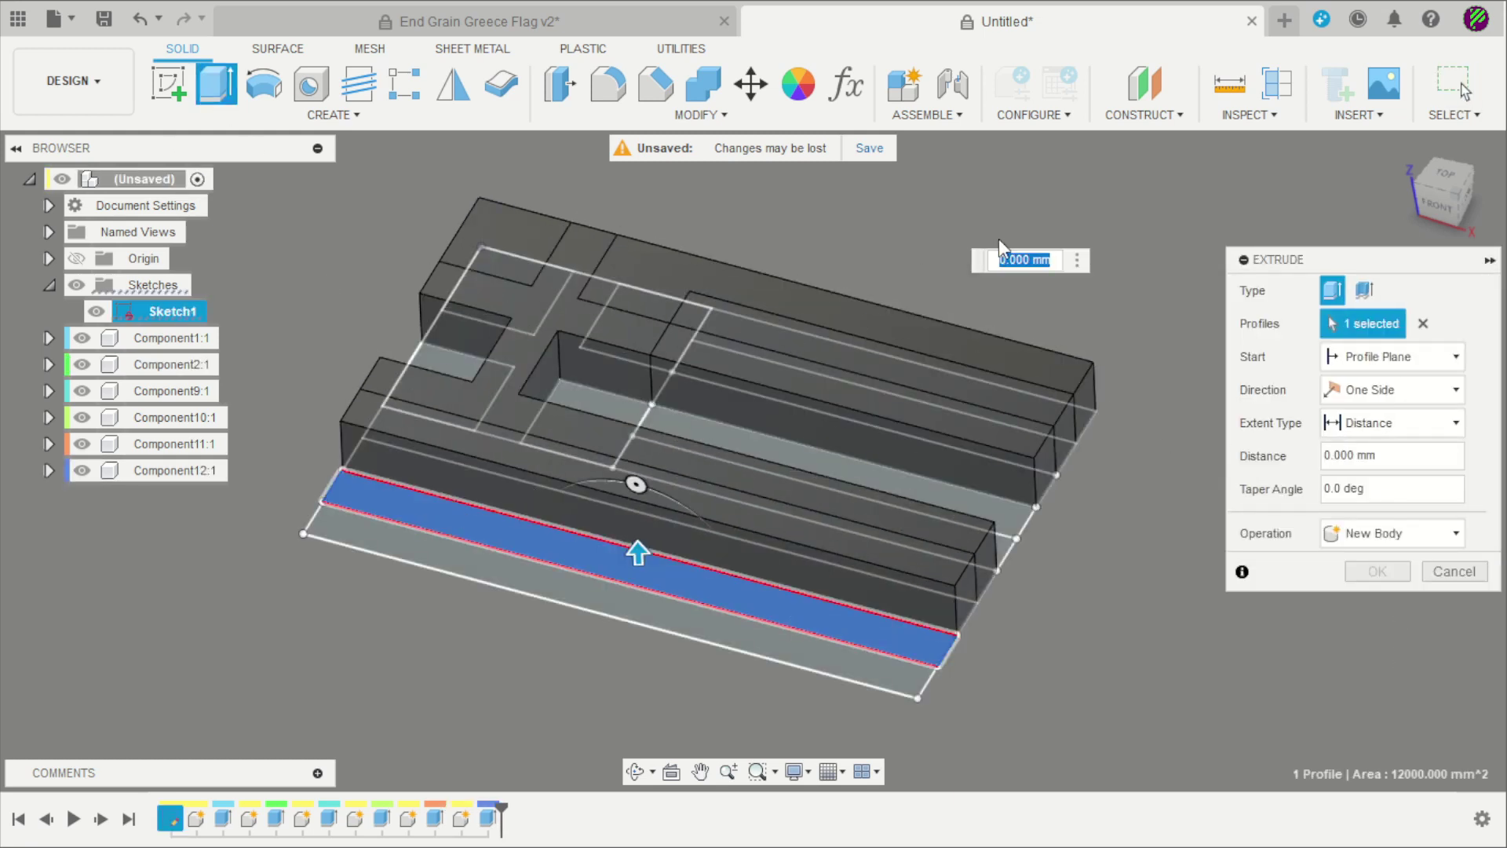
text(40)
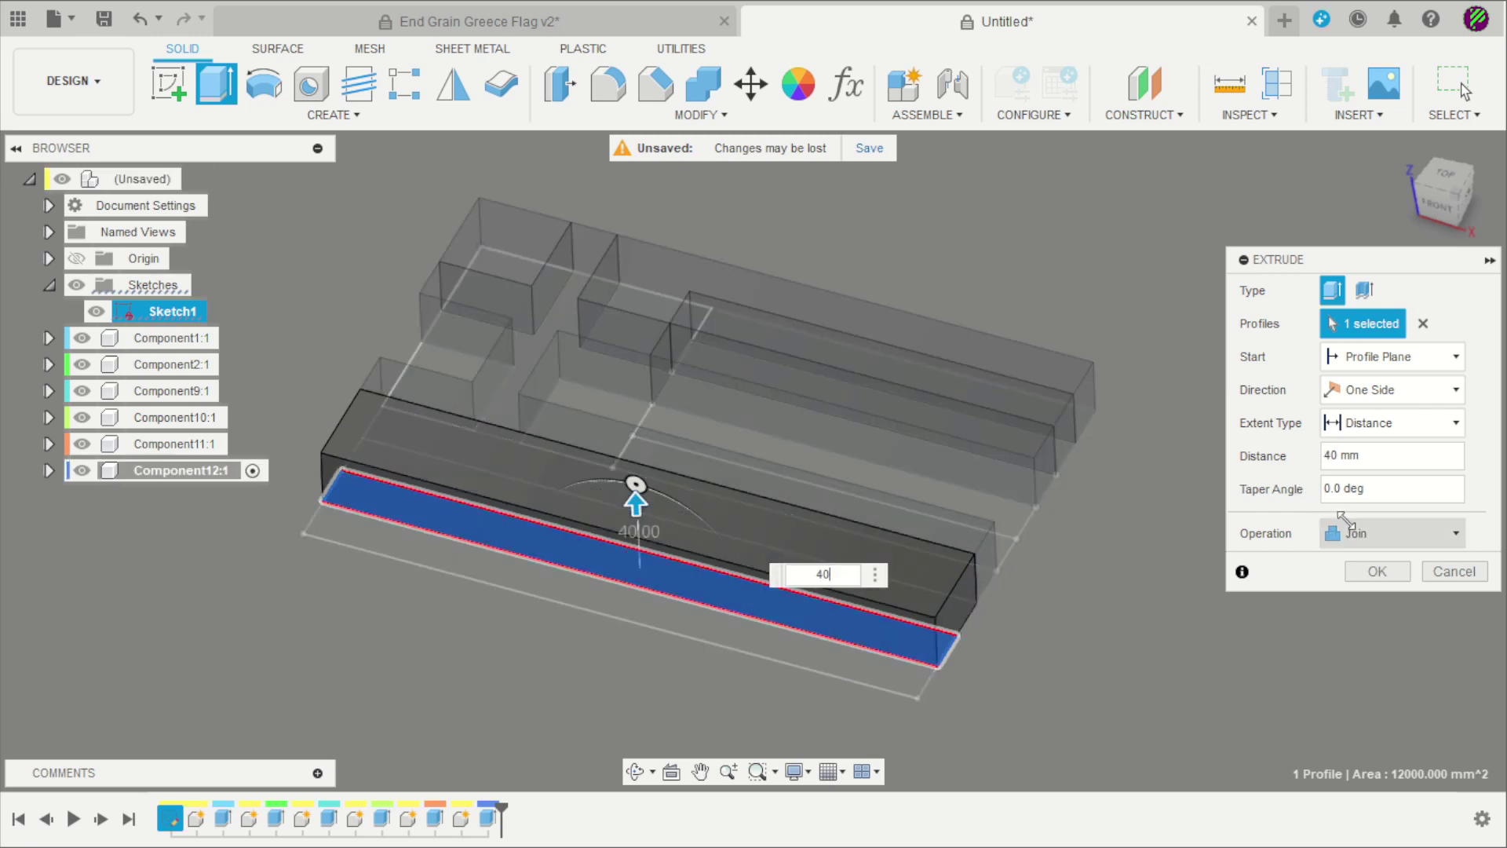
click(1354, 533)
click(1375, 647)
click(1381, 576)
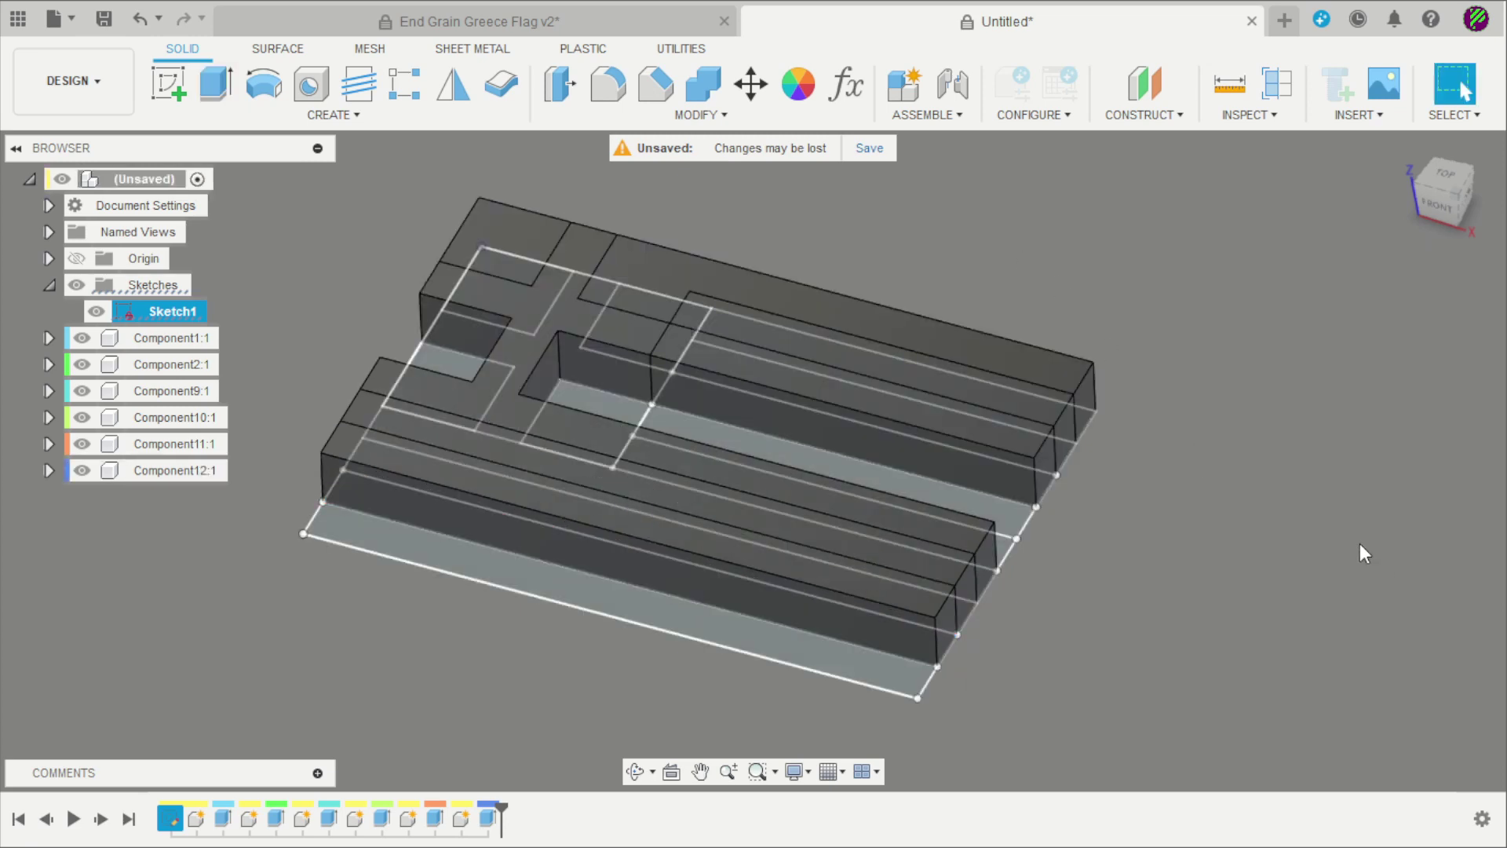
click(95, 311)
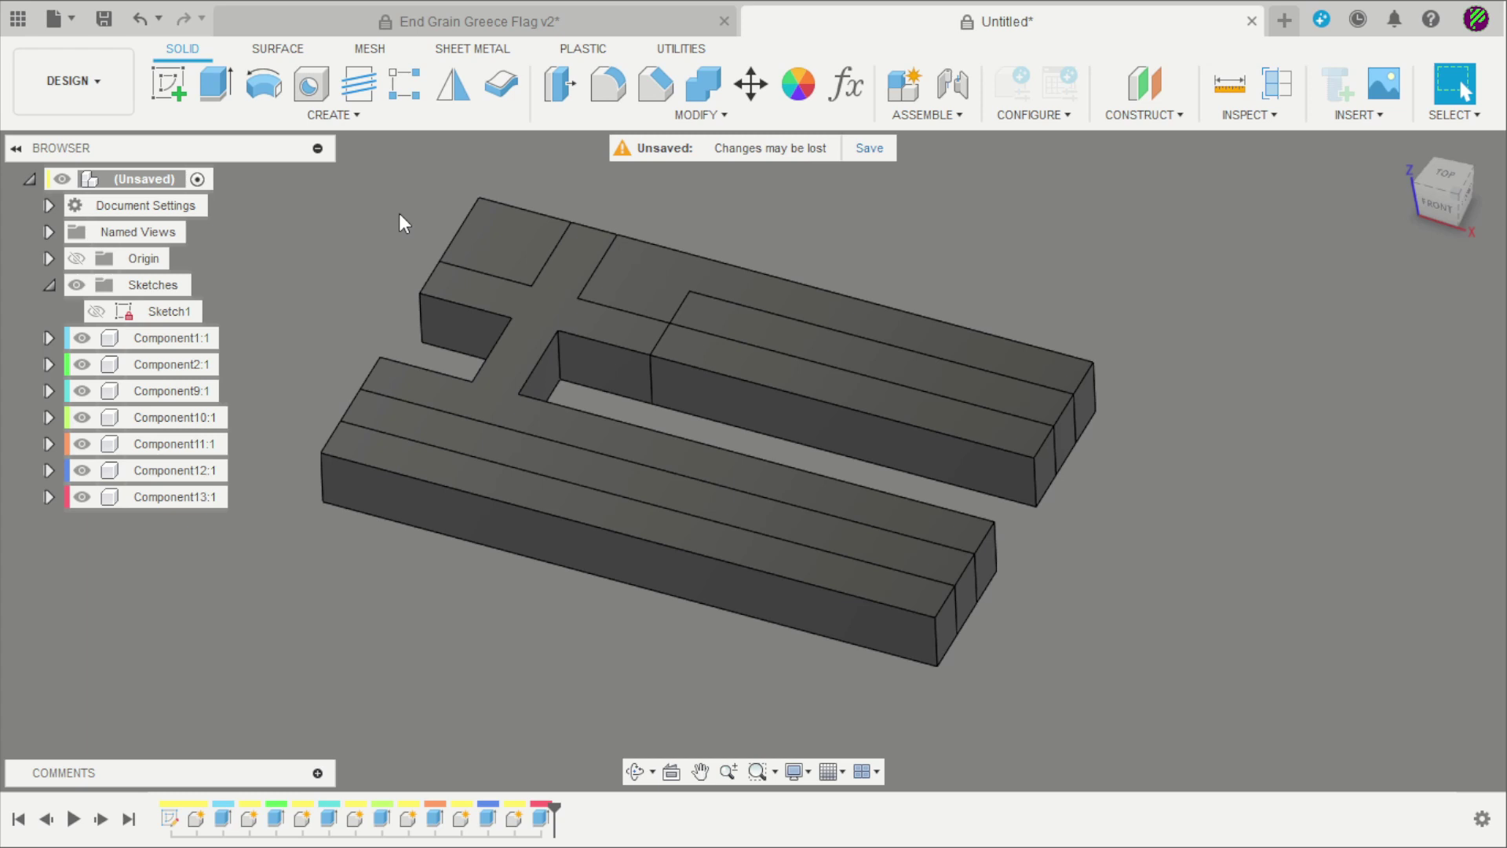
Apply a blue paint appearance to the corner square, the topmost and third short stripes, and the full-width stripe below the cross component.
click(816, 86)
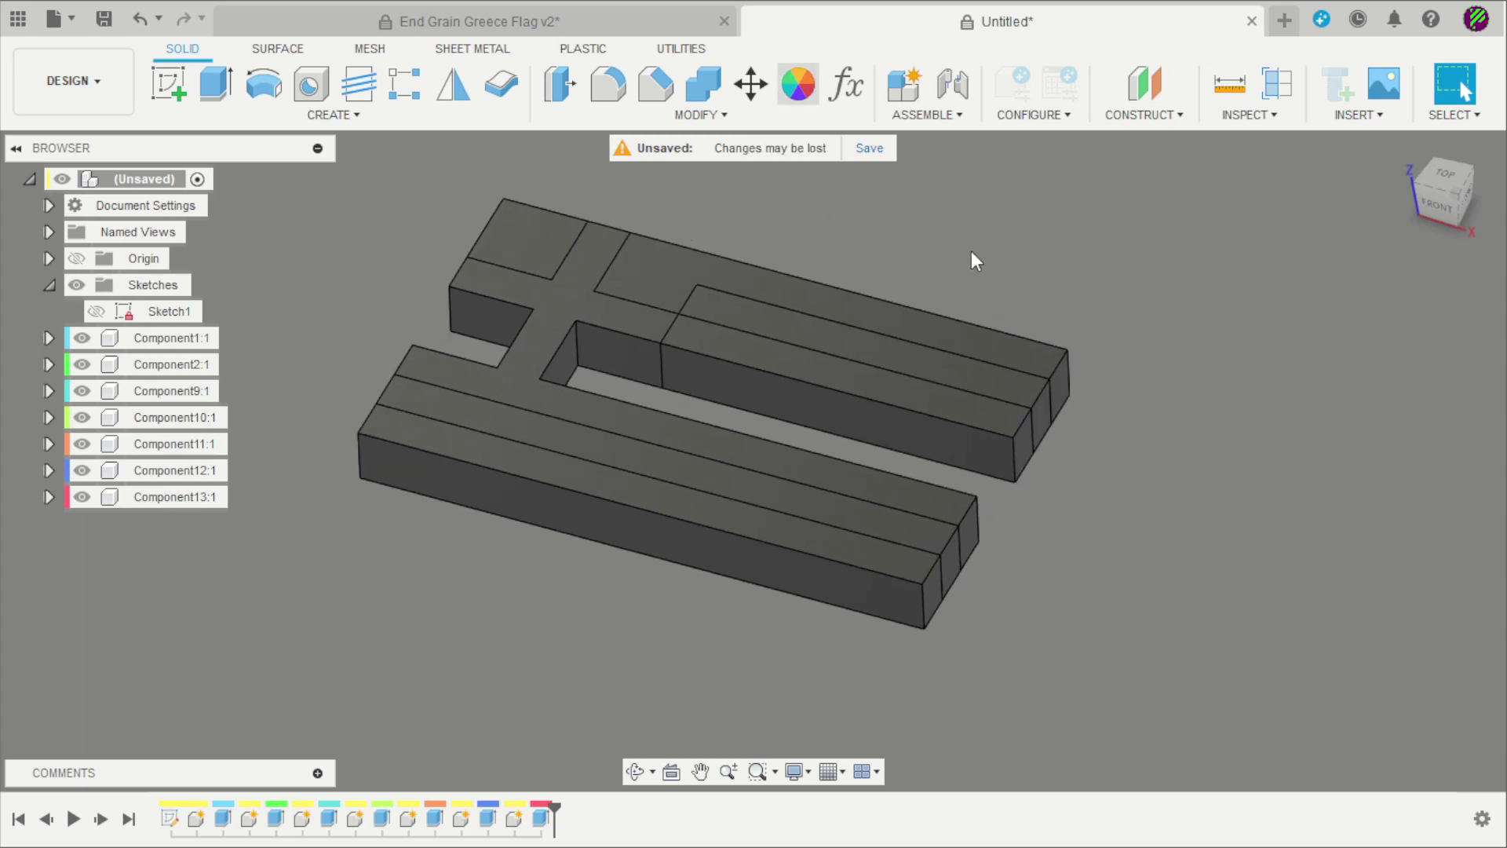
drag(1127, 463, 534, 240)
drag(1141, 444, 756, 279)
drag(1141, 461, 503, 424)
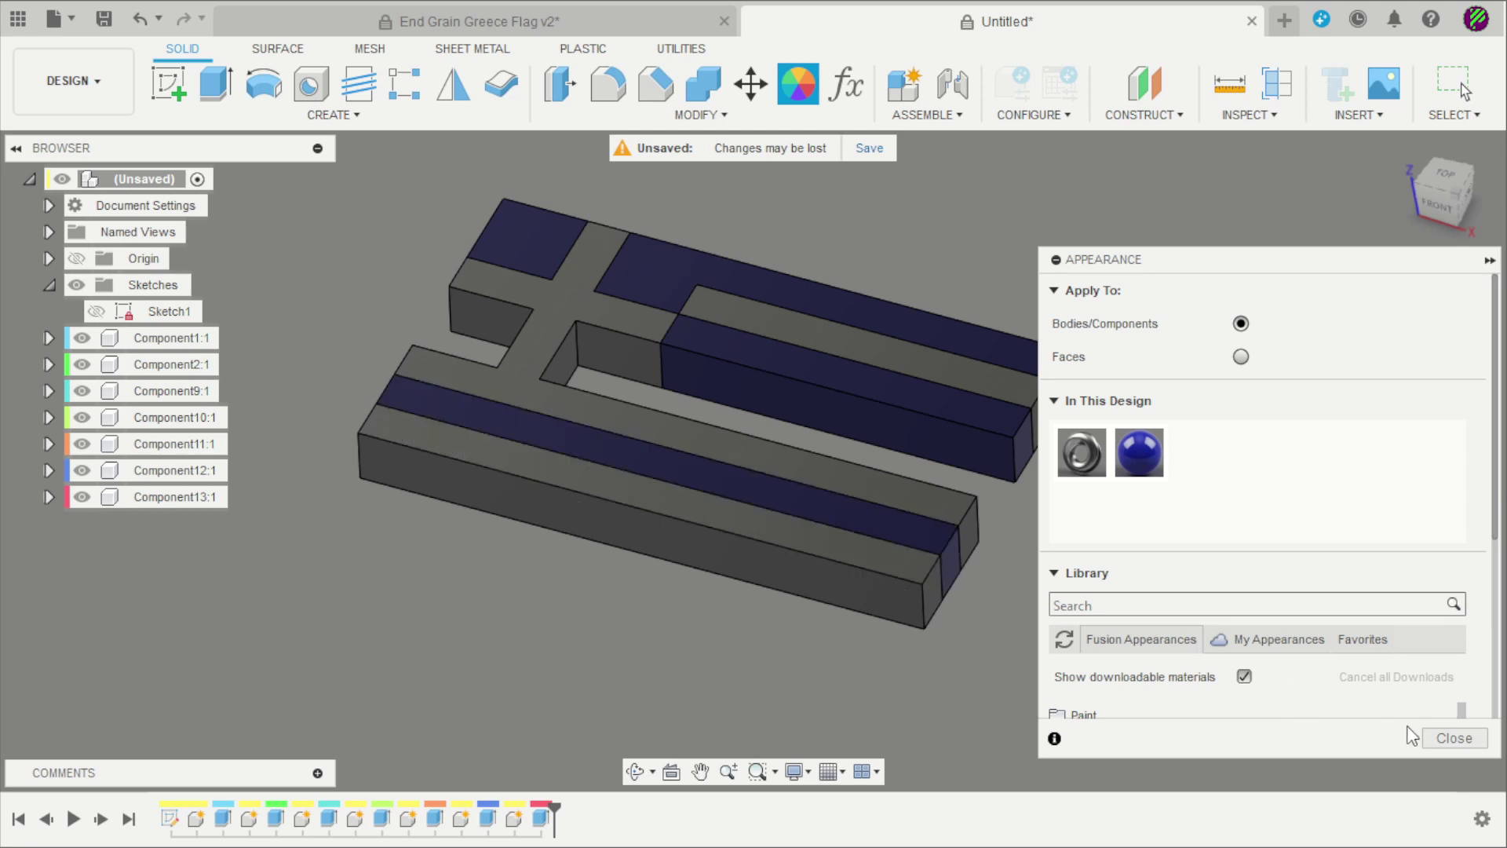
Apply Paint - Enamel Glossy (White) to the cross component, the second short stripe and the lowest extruded full-width stripe.
scroll(1134, 604, down, 3)
scroll(1134, 608, down, 3)
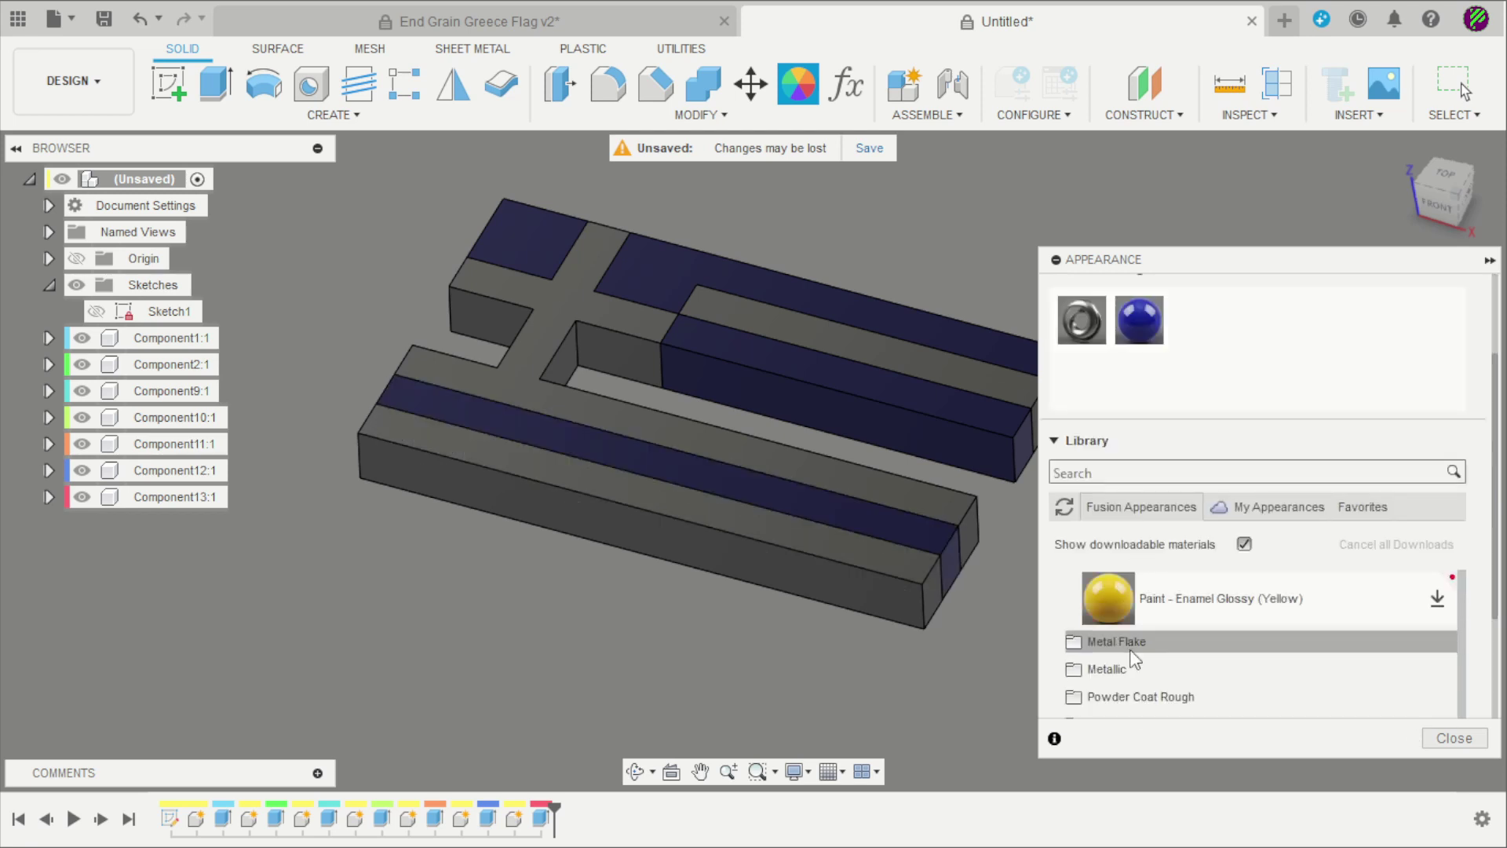
scroll(1132, 609, up, 3)
drag(1110, 707, 902, 580)
drag(1222, 329, 1000, 543)
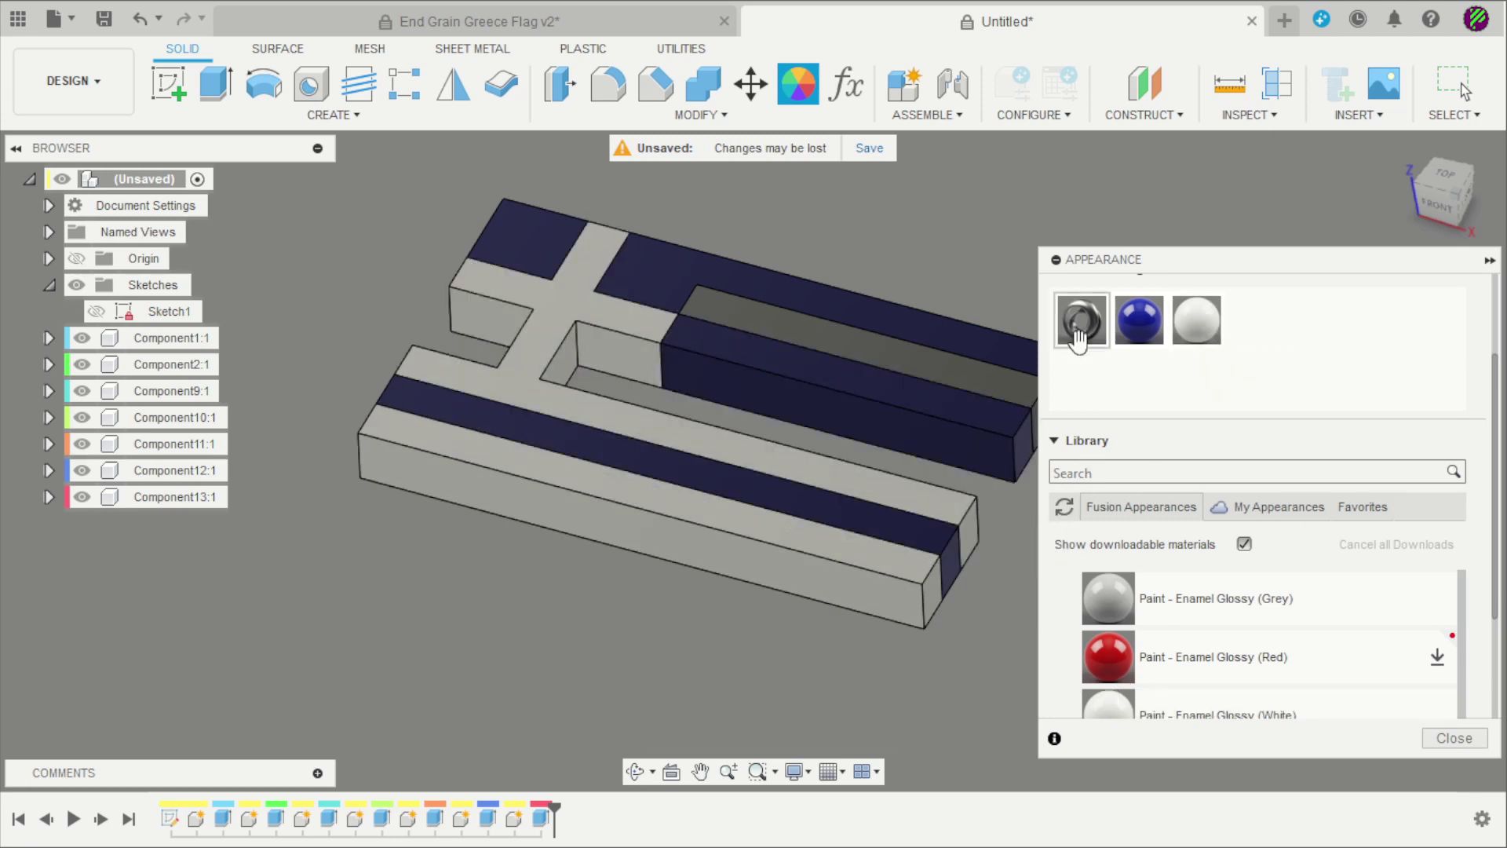
drag(1190, 330, 951, 364)
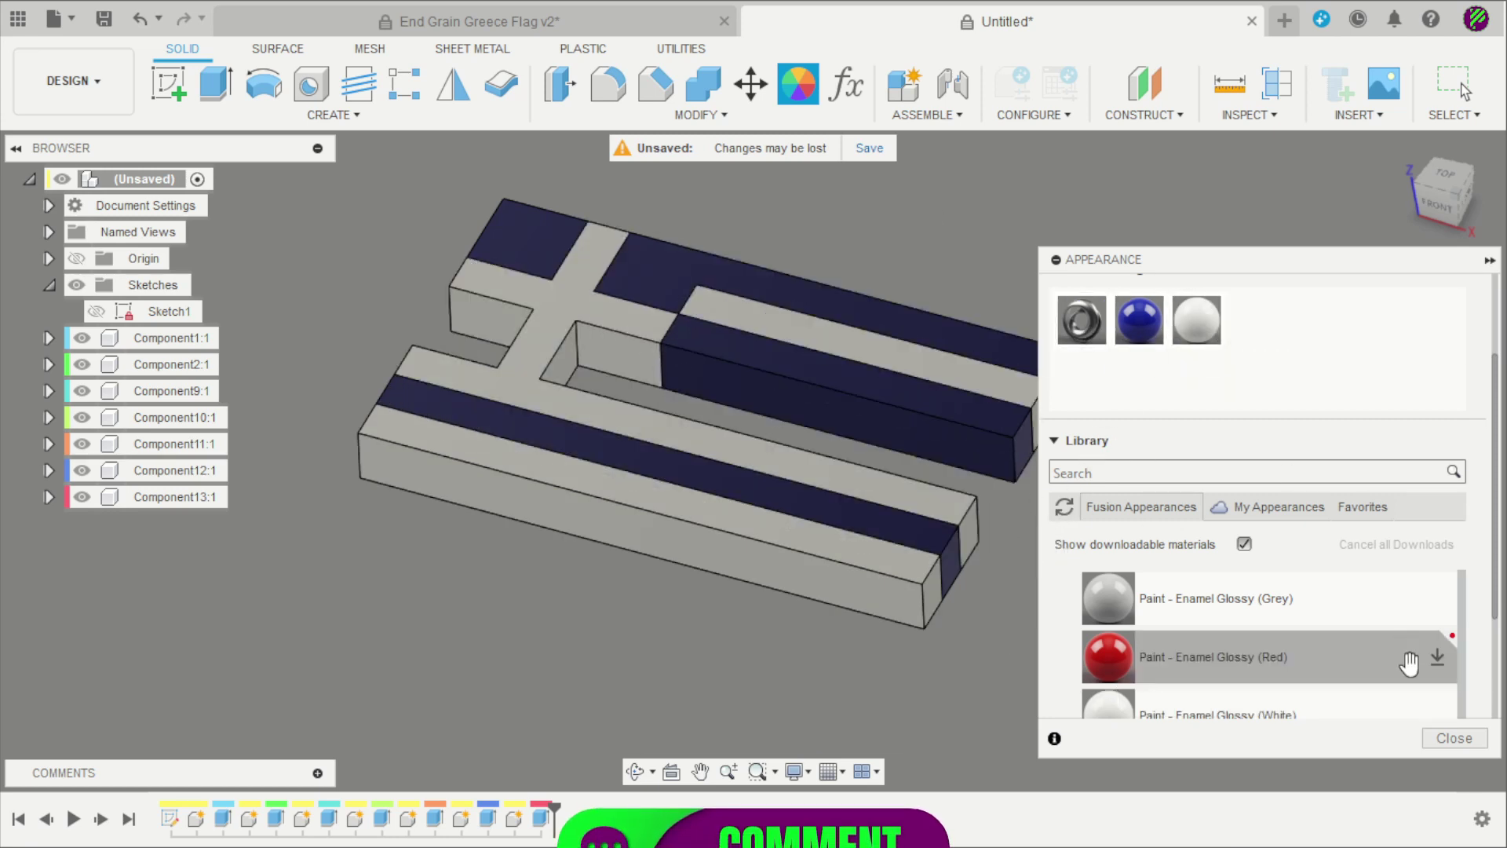
click(1440, 738)
shift+middle_drag(1151, 223, 816, 212)
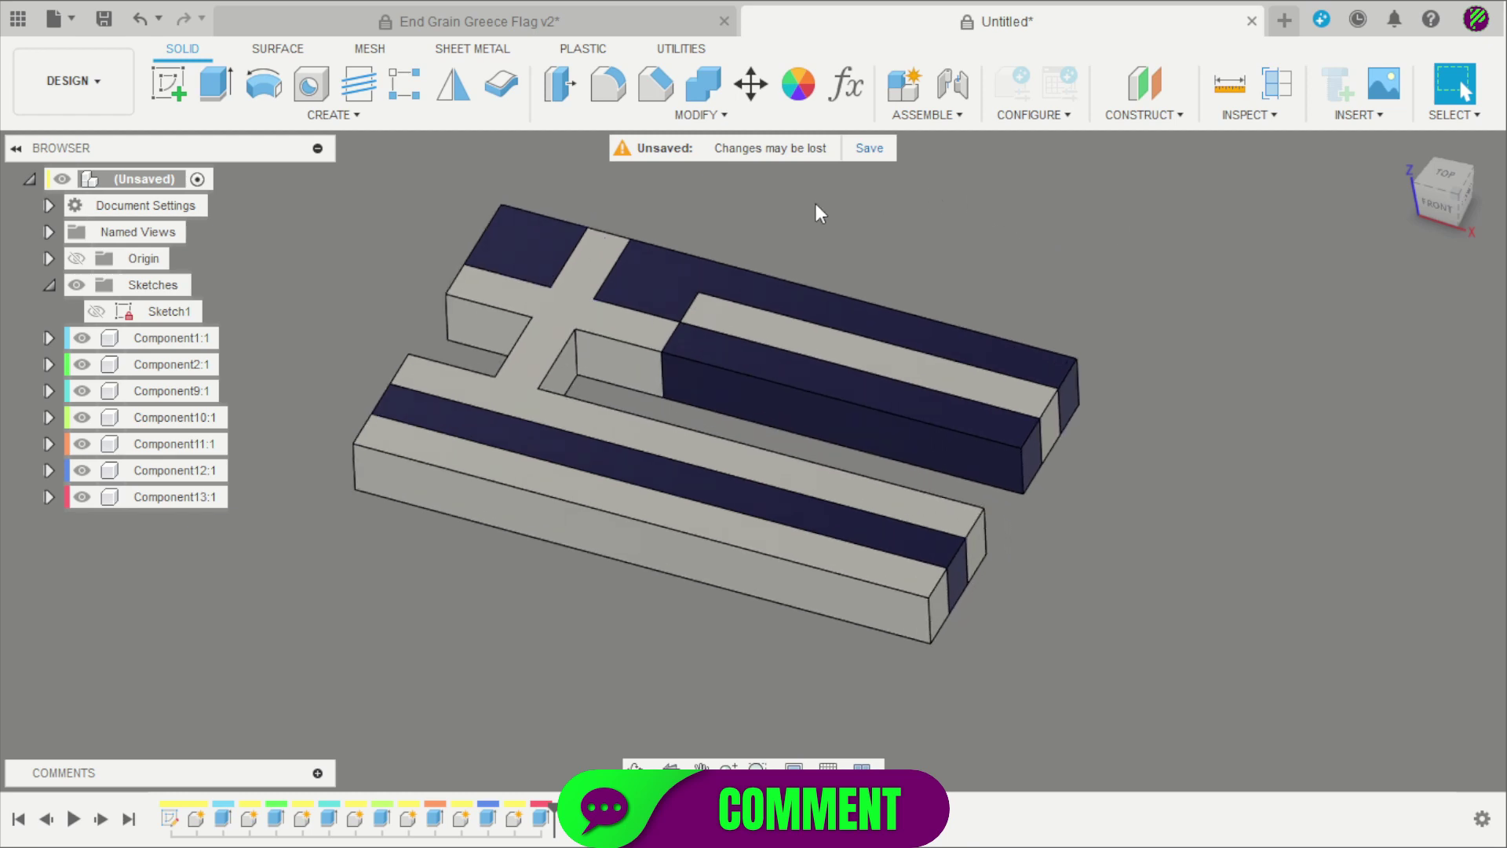
Rename the corner square component as PartA and the cross component as PartB.
double_click(171, 335)
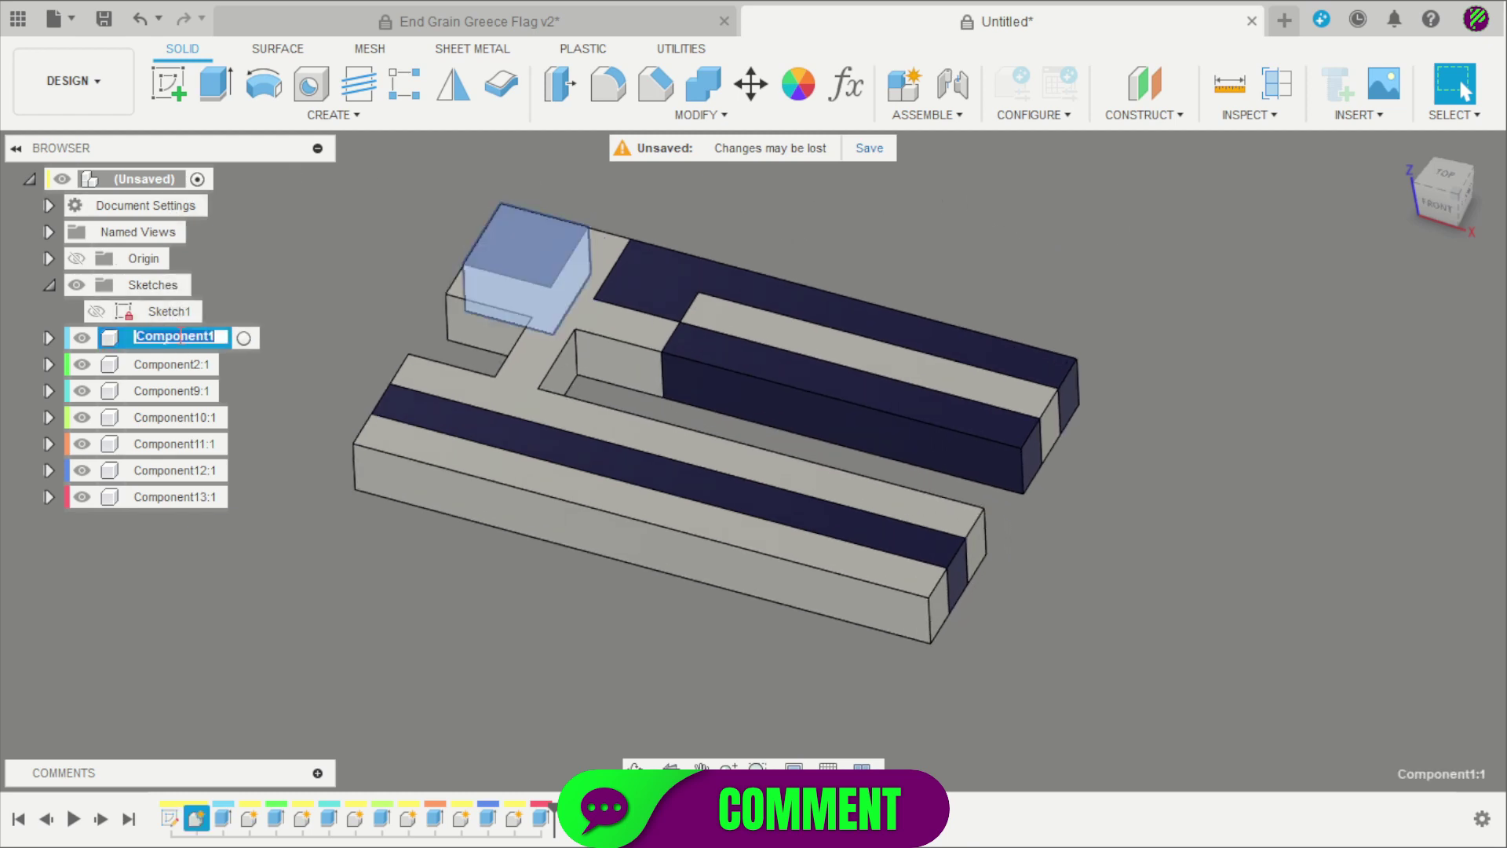
text(PartA)
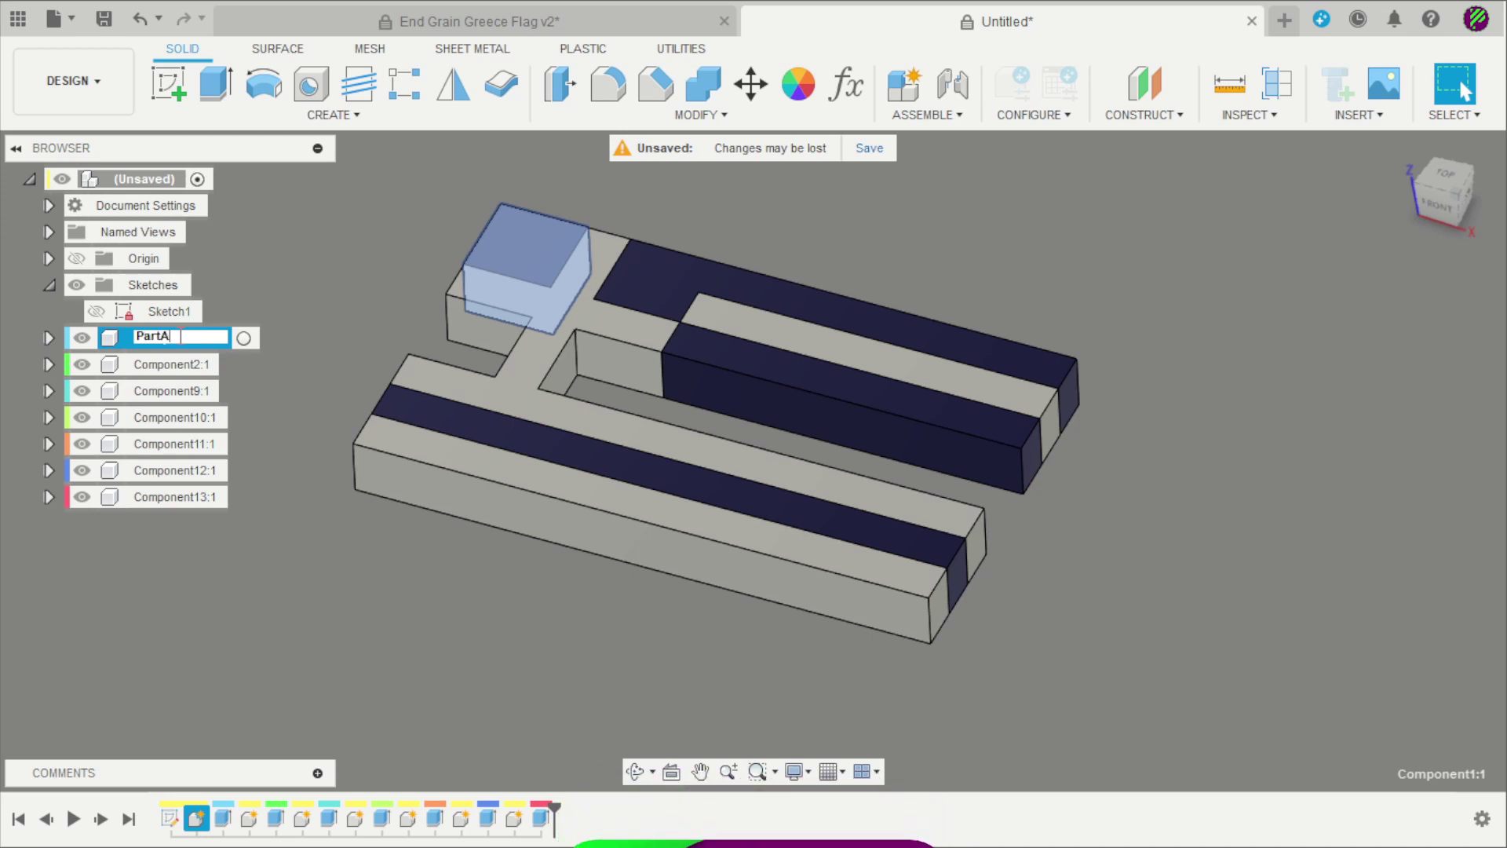
key(Return)
double_click(169, 363)
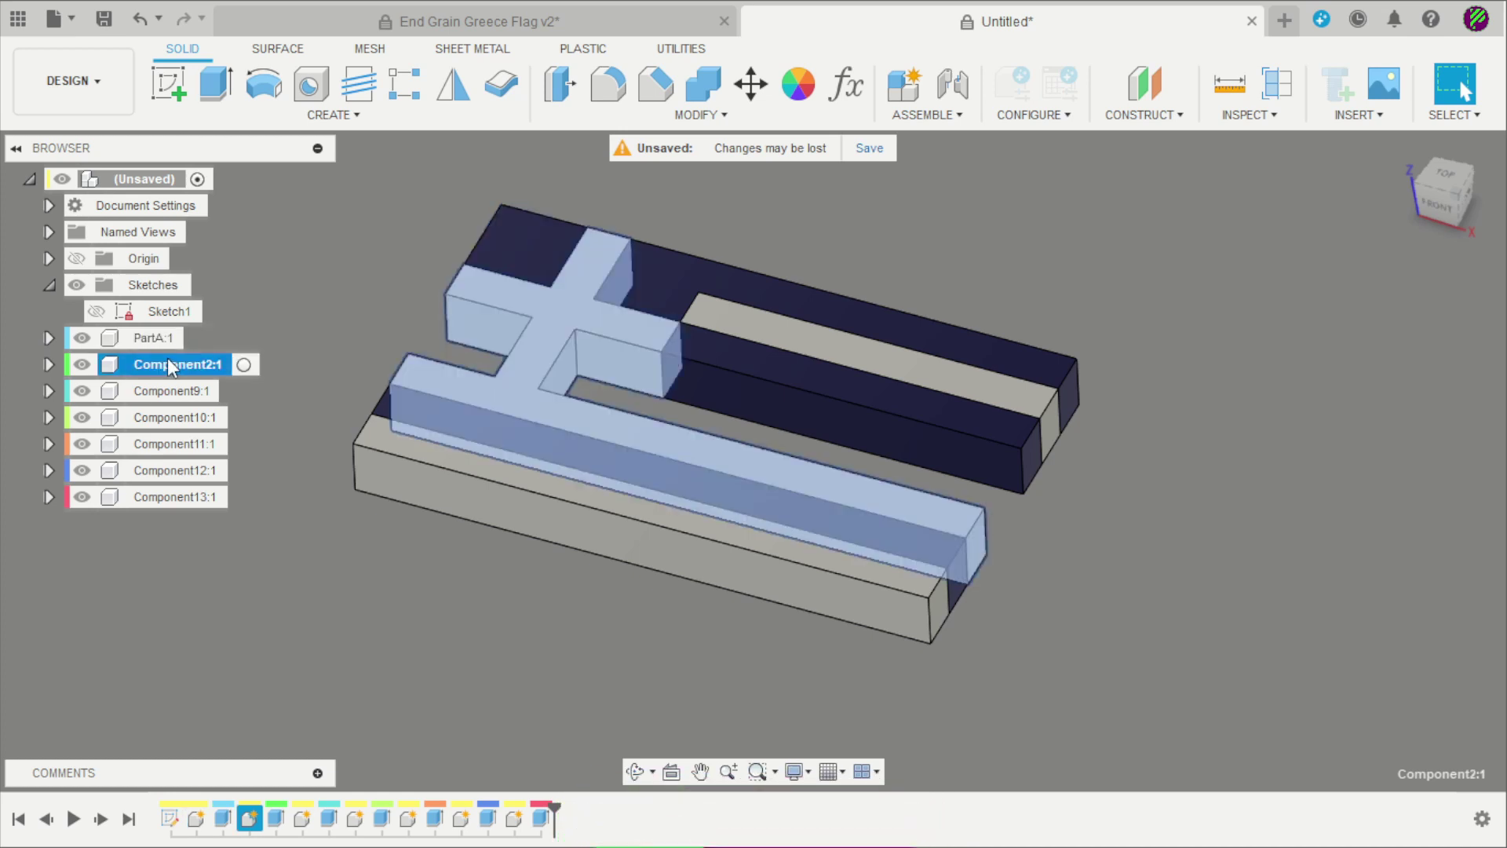
text(PartB)
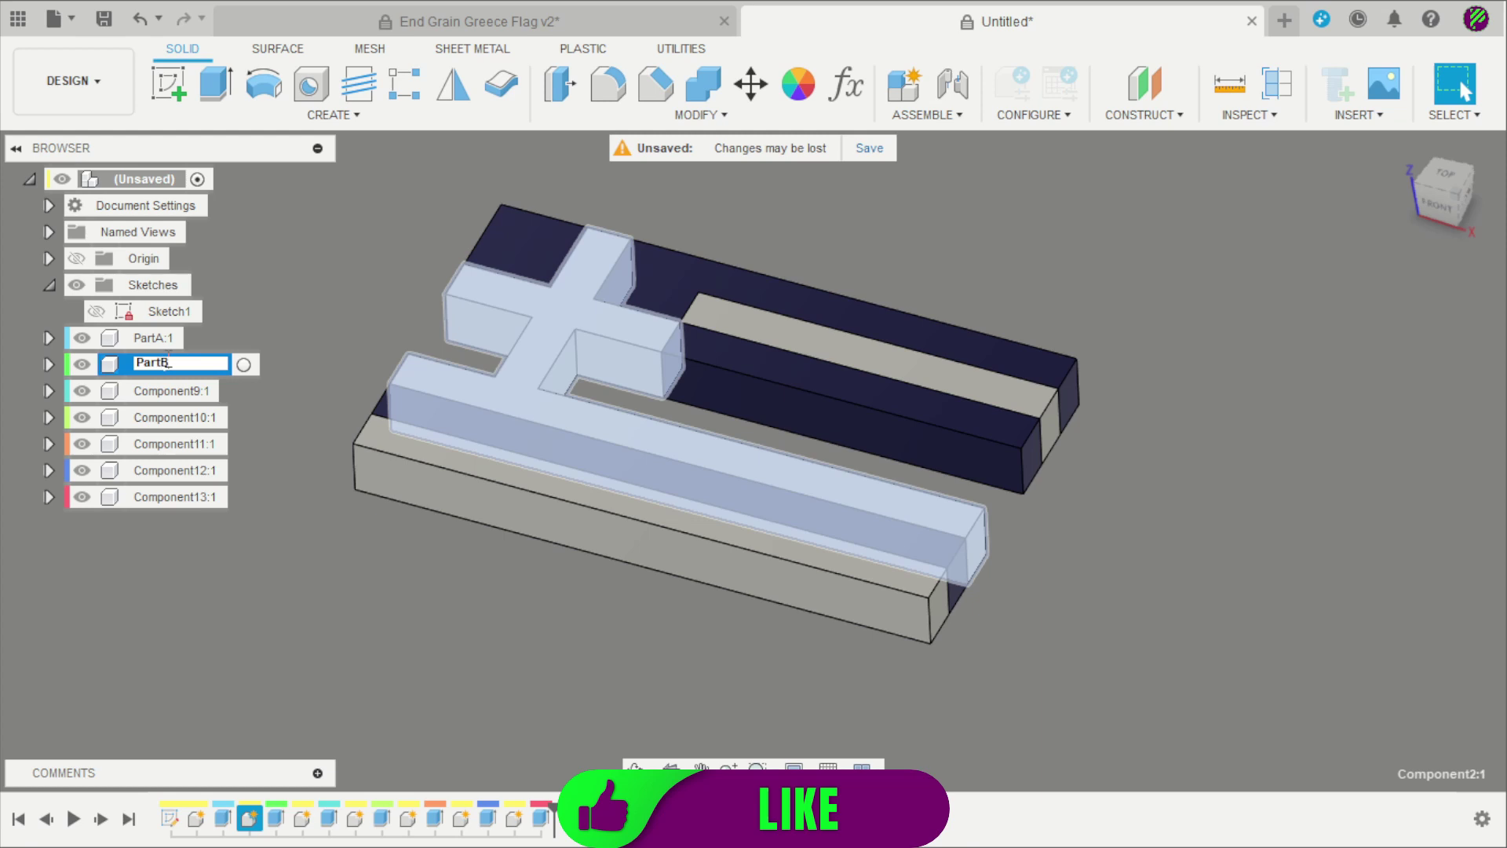
key(Return)
Rename the topmost L-shaped blue stripe component as PartC and the short white stripe as PartD.
click(173, 389)
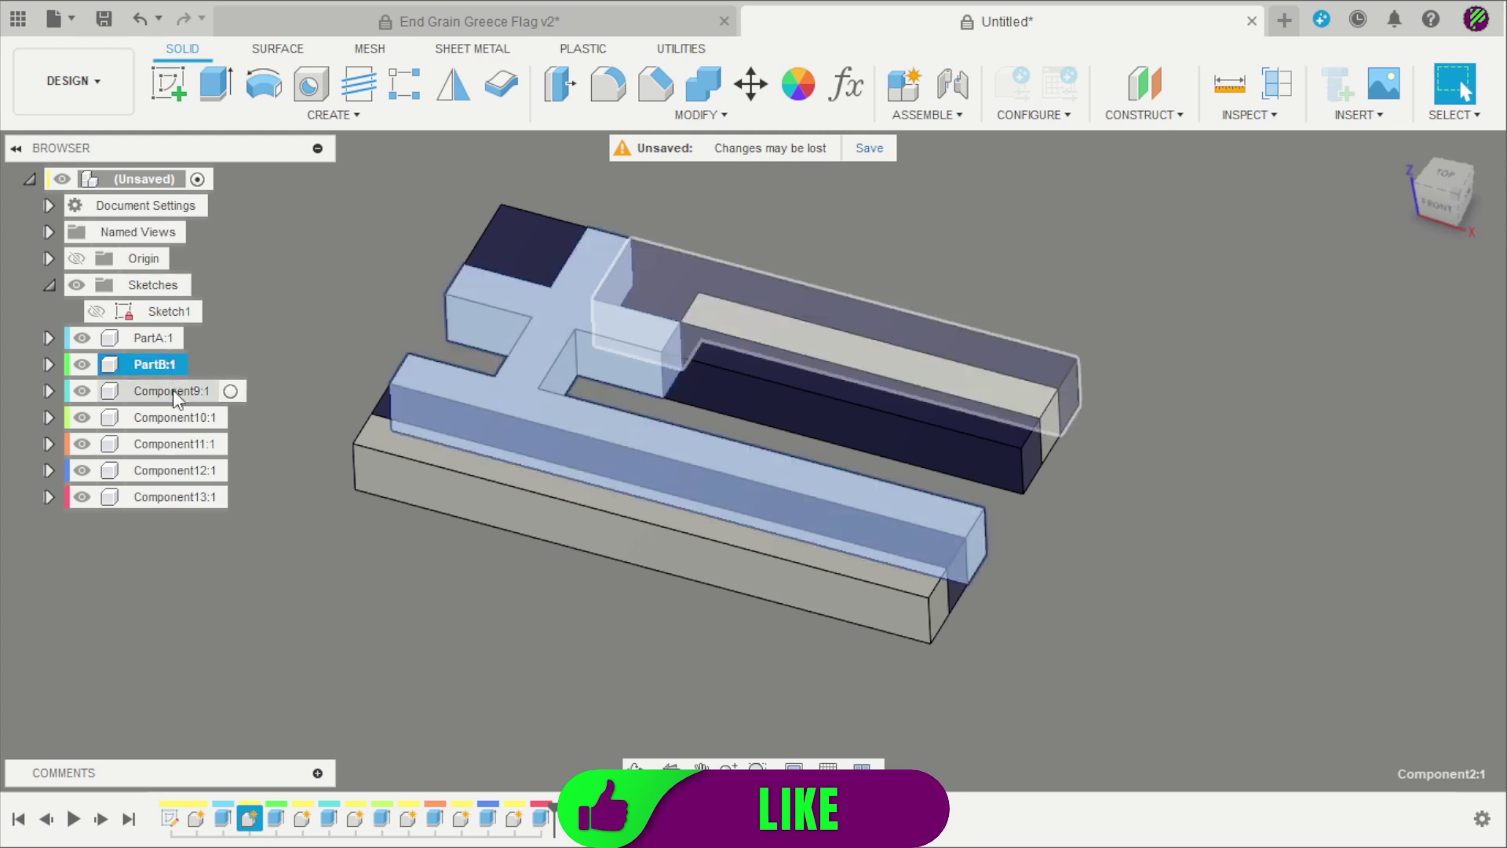
double_click(170, 389)
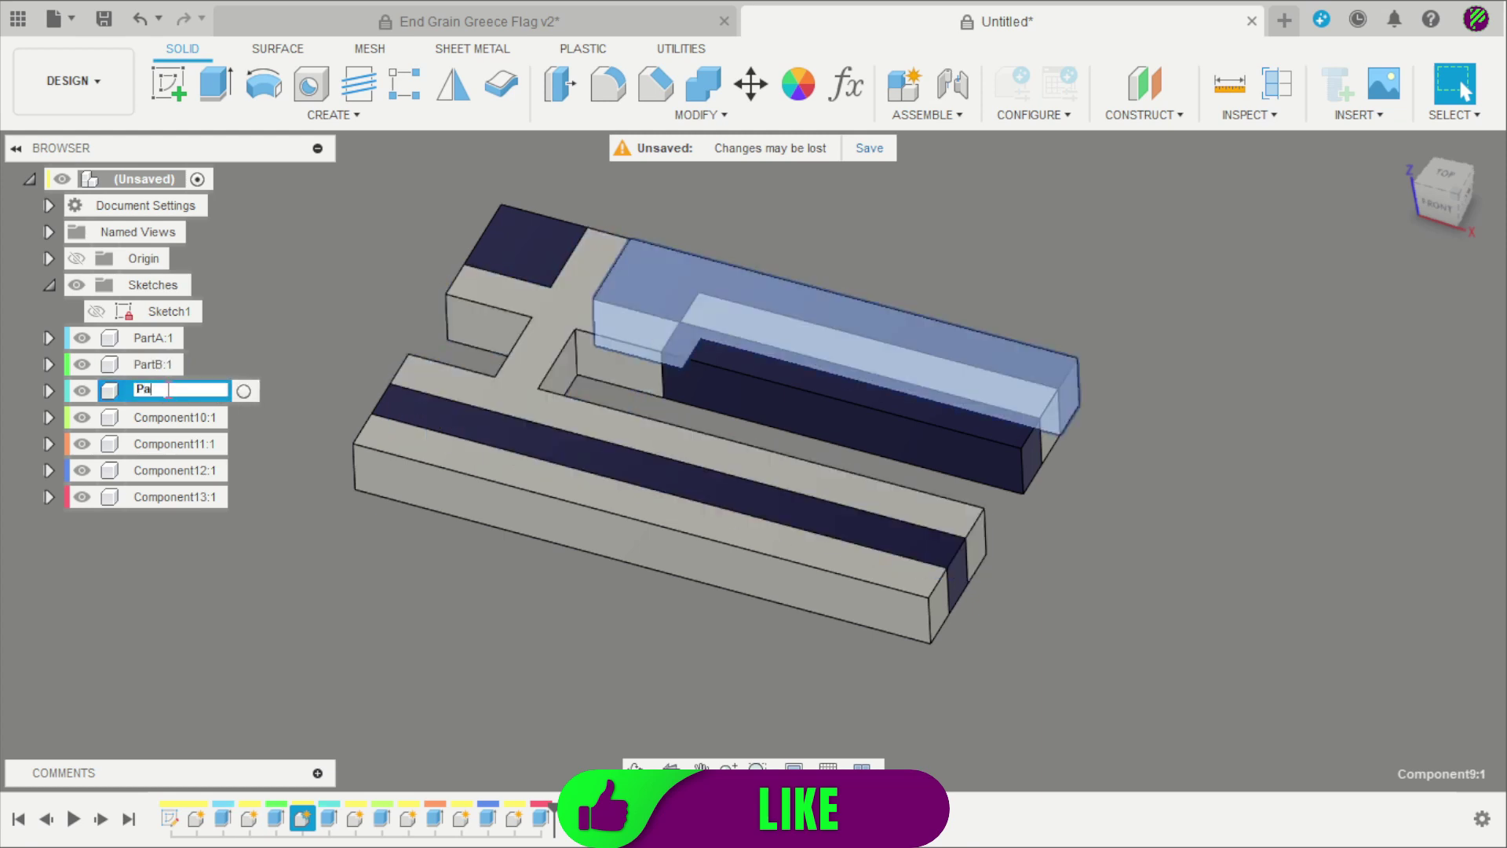
key(Return)
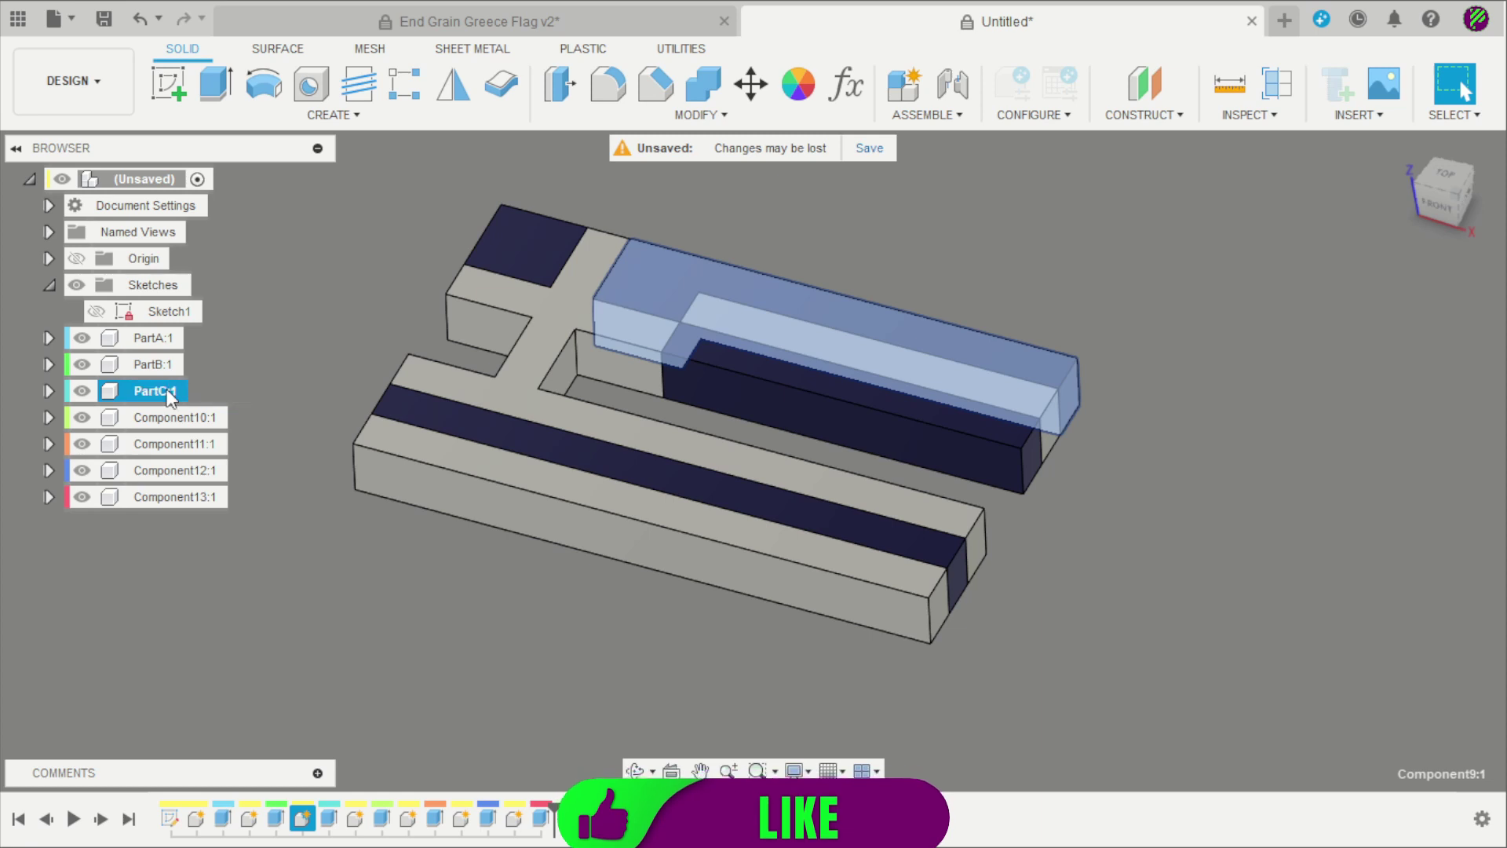
click(169, 416)
double_click(170, 416)
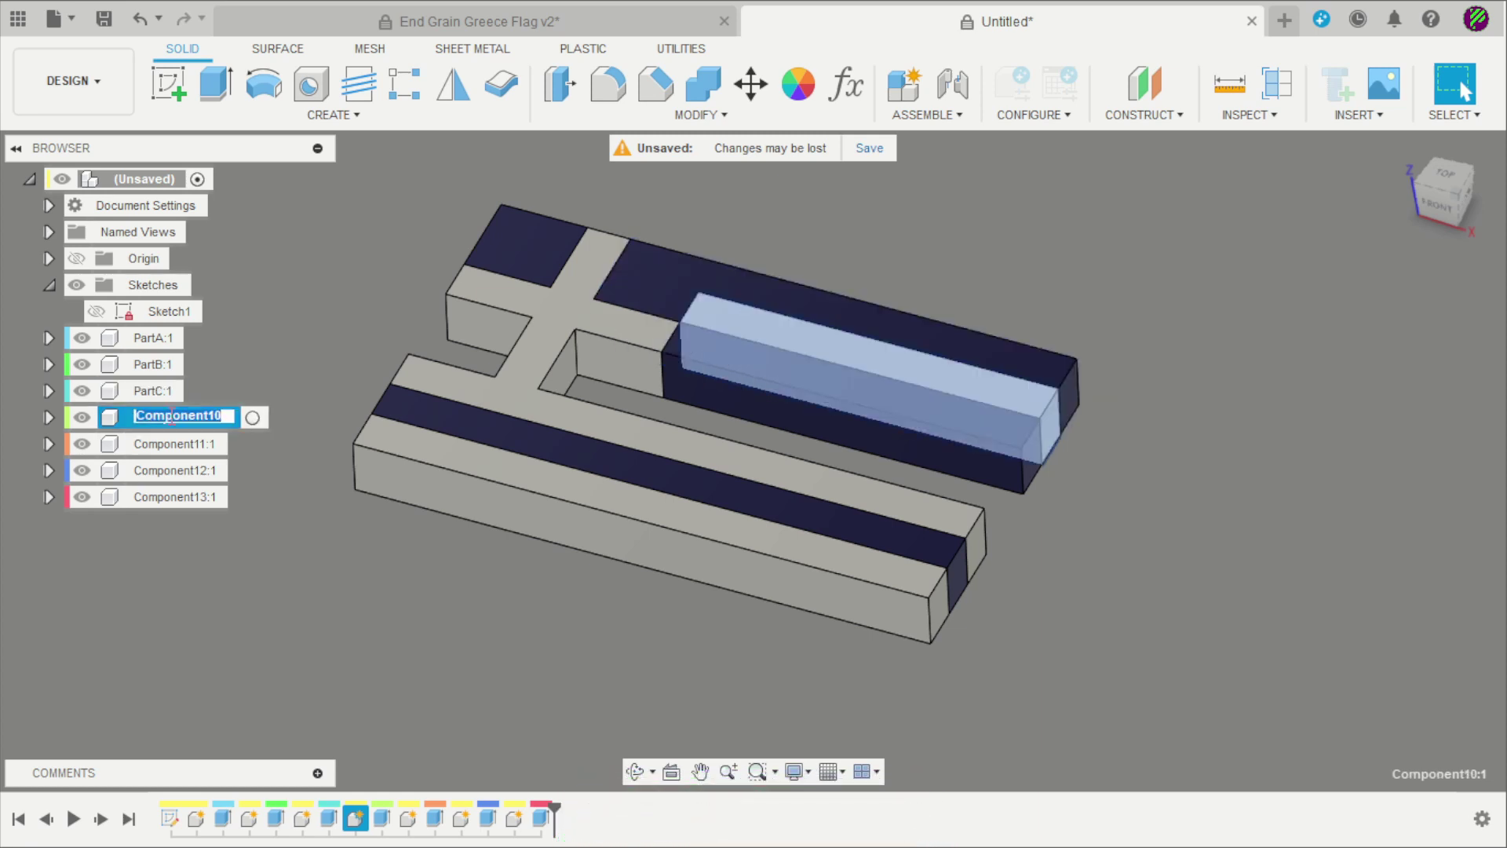
text(PartD)
key(Return)
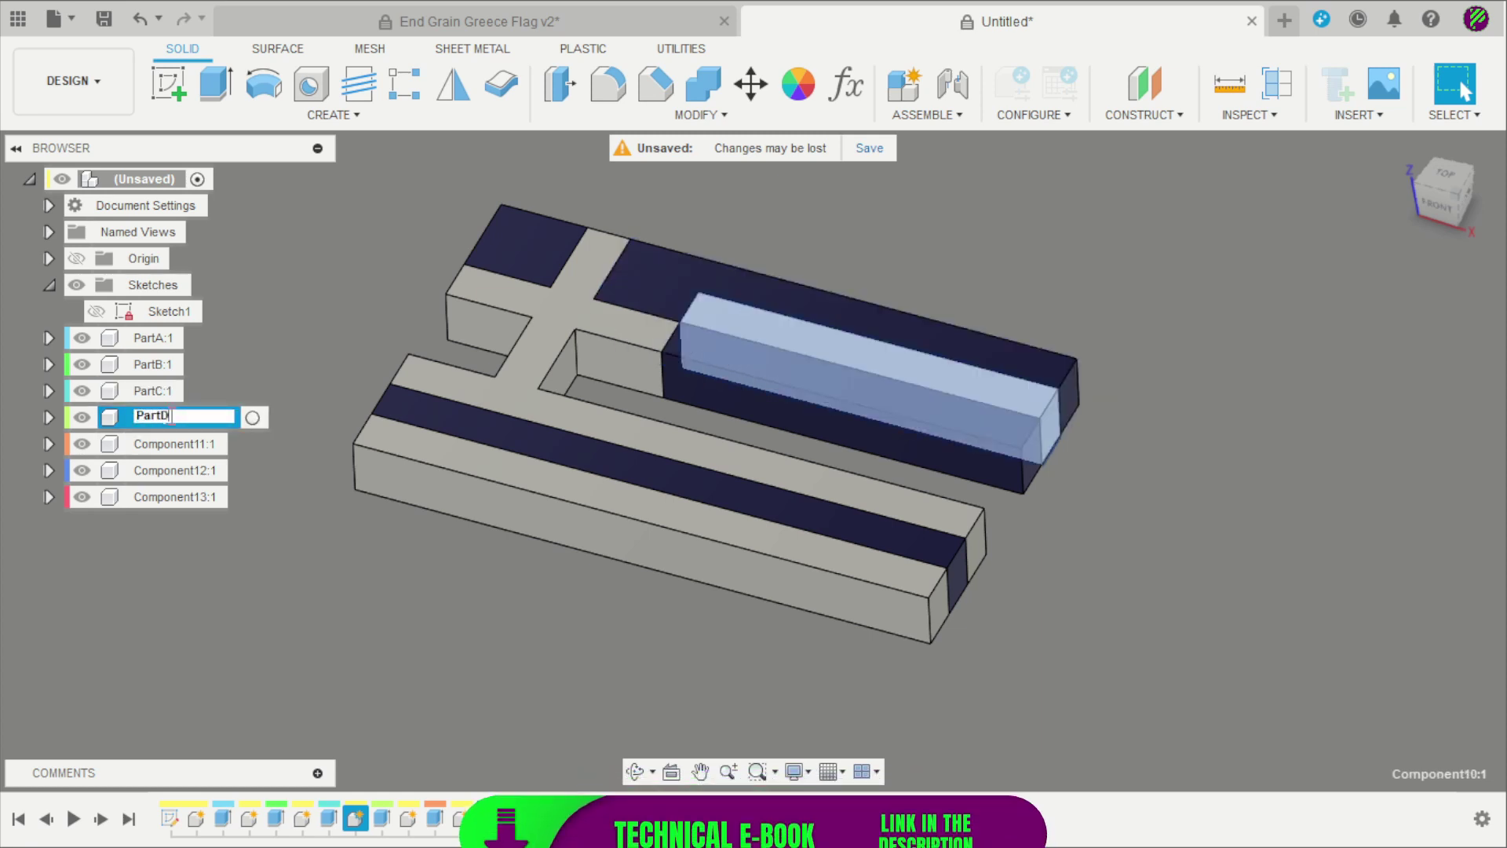
Rename the lower short blue stripe component as PartE and the full-width blue stripe as PartF.
click(170, 439)
double_click(167, 443)
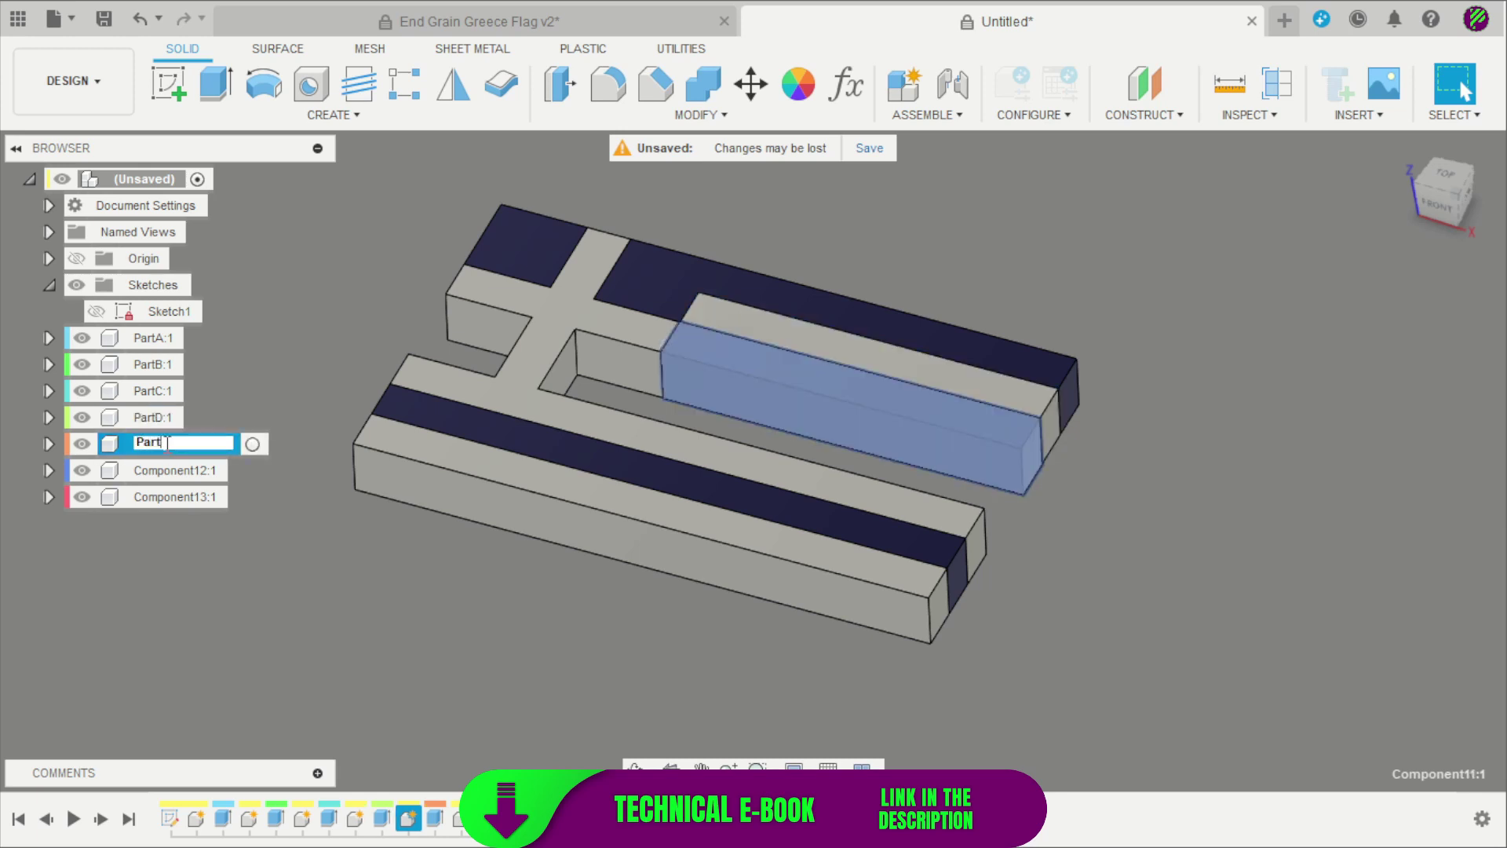
key(Return)
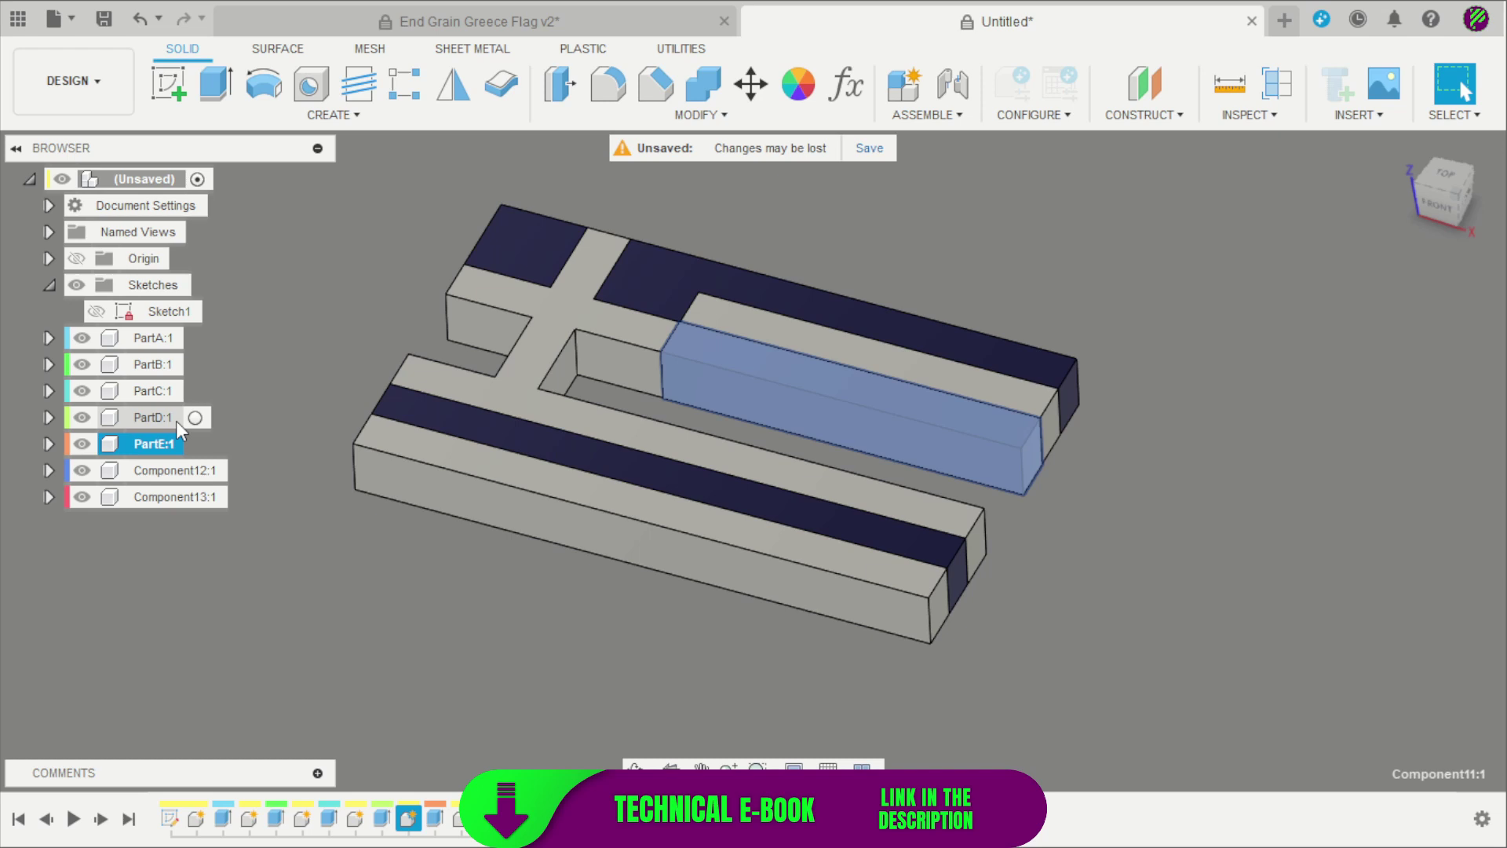
click(174, 470)
double_click(179, 470)
text(Part)
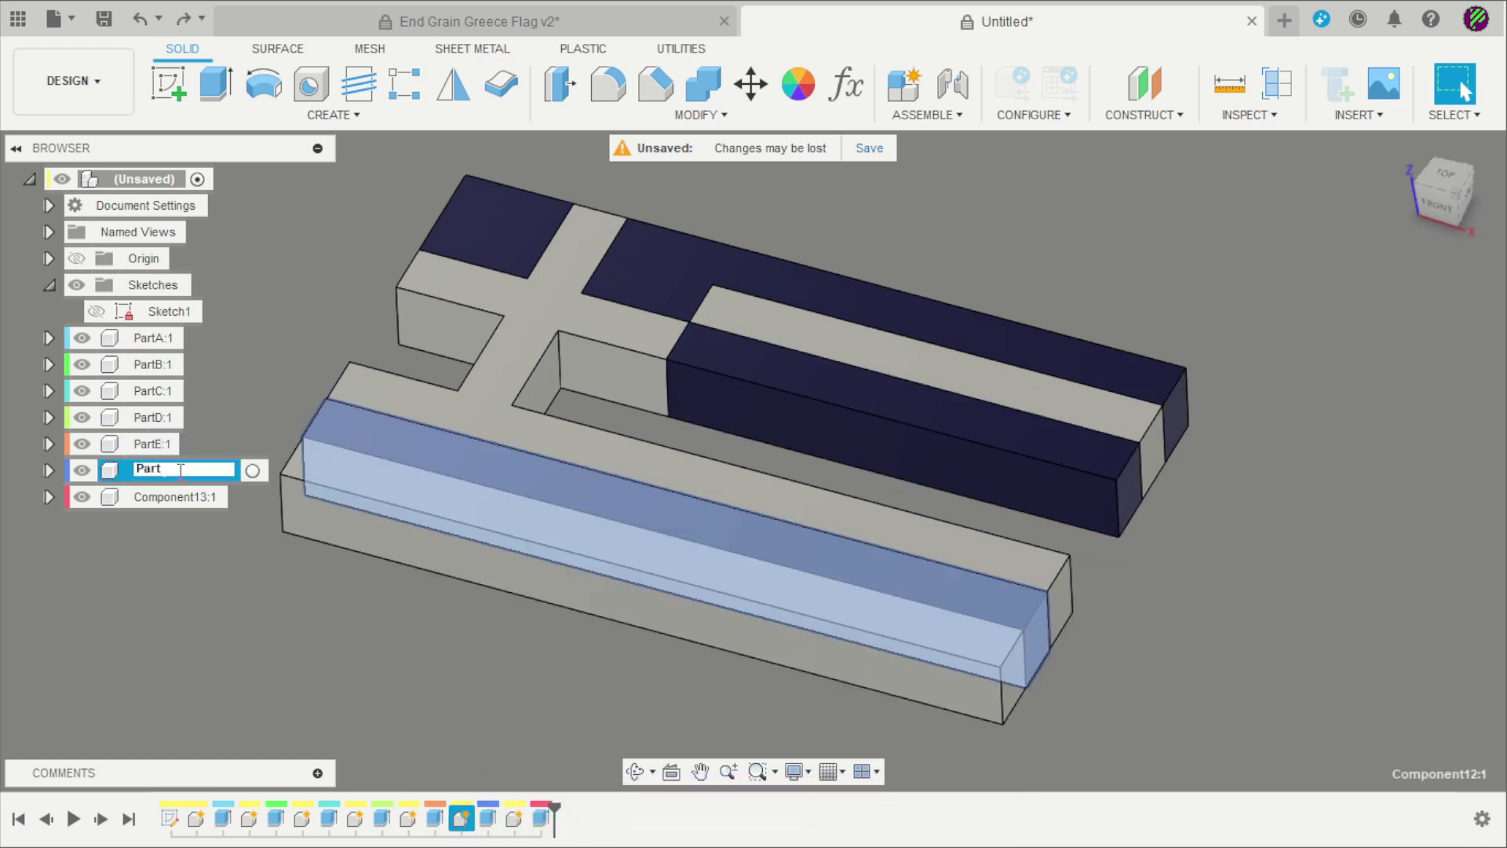
text(F)
key(Return)
Rename the lowest full-width white stripe component as PartG.
click(188, 496)
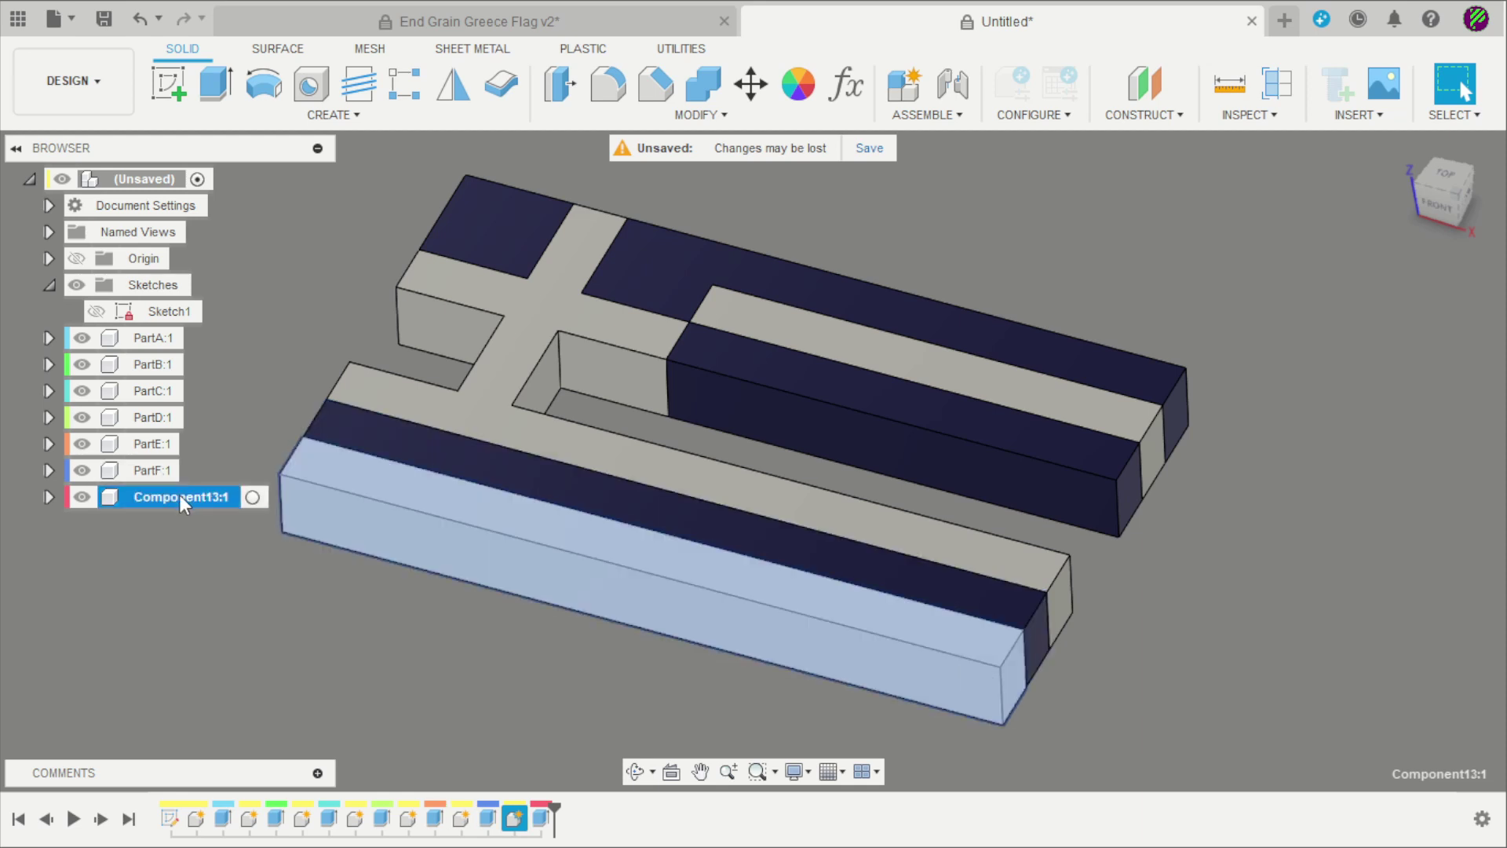
double_click(177, 496)
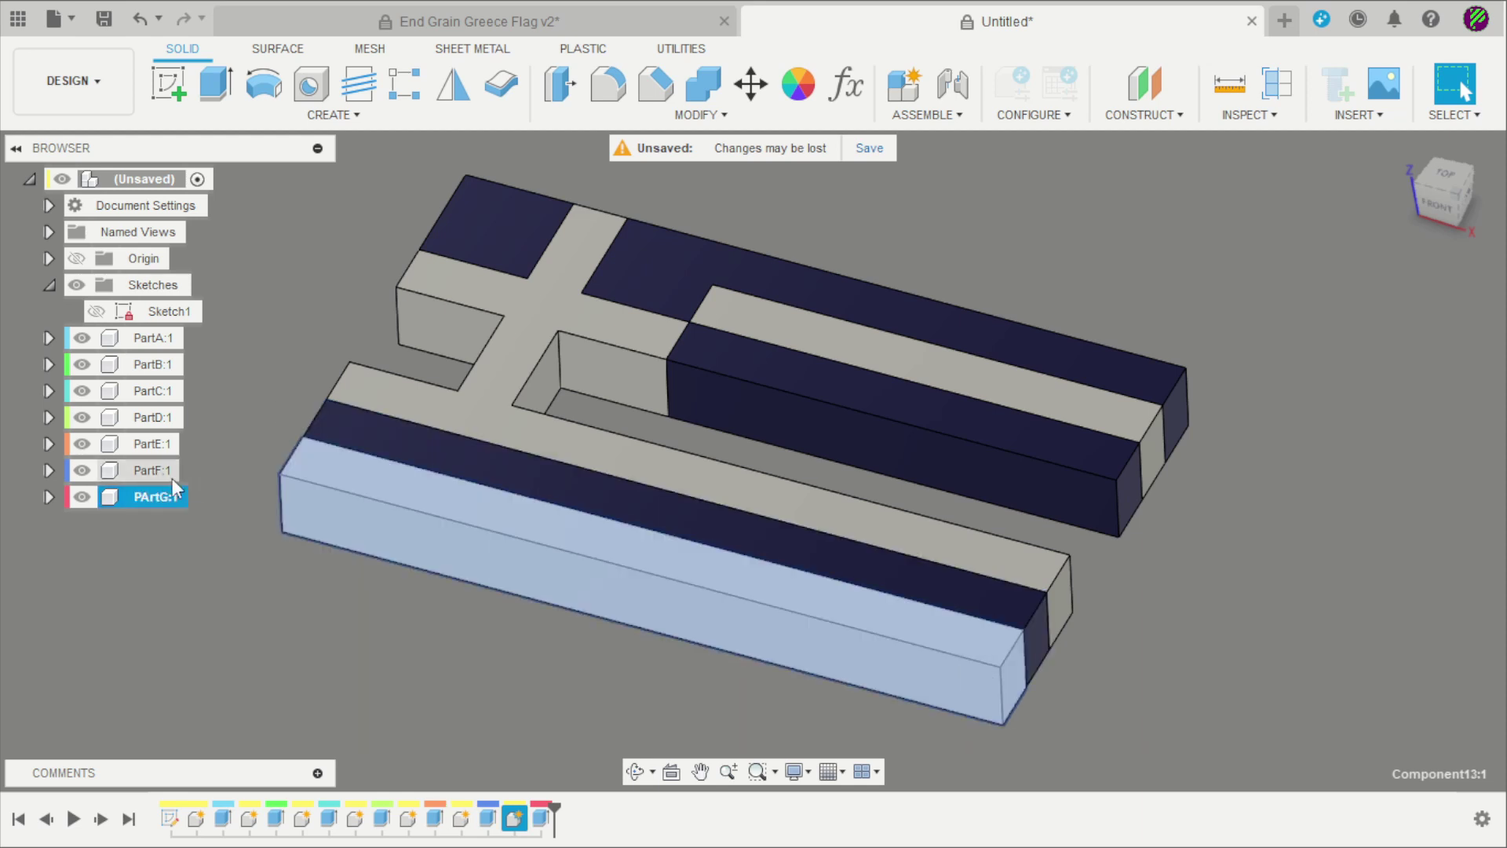
double_click(151, 496)
click(151, 496)
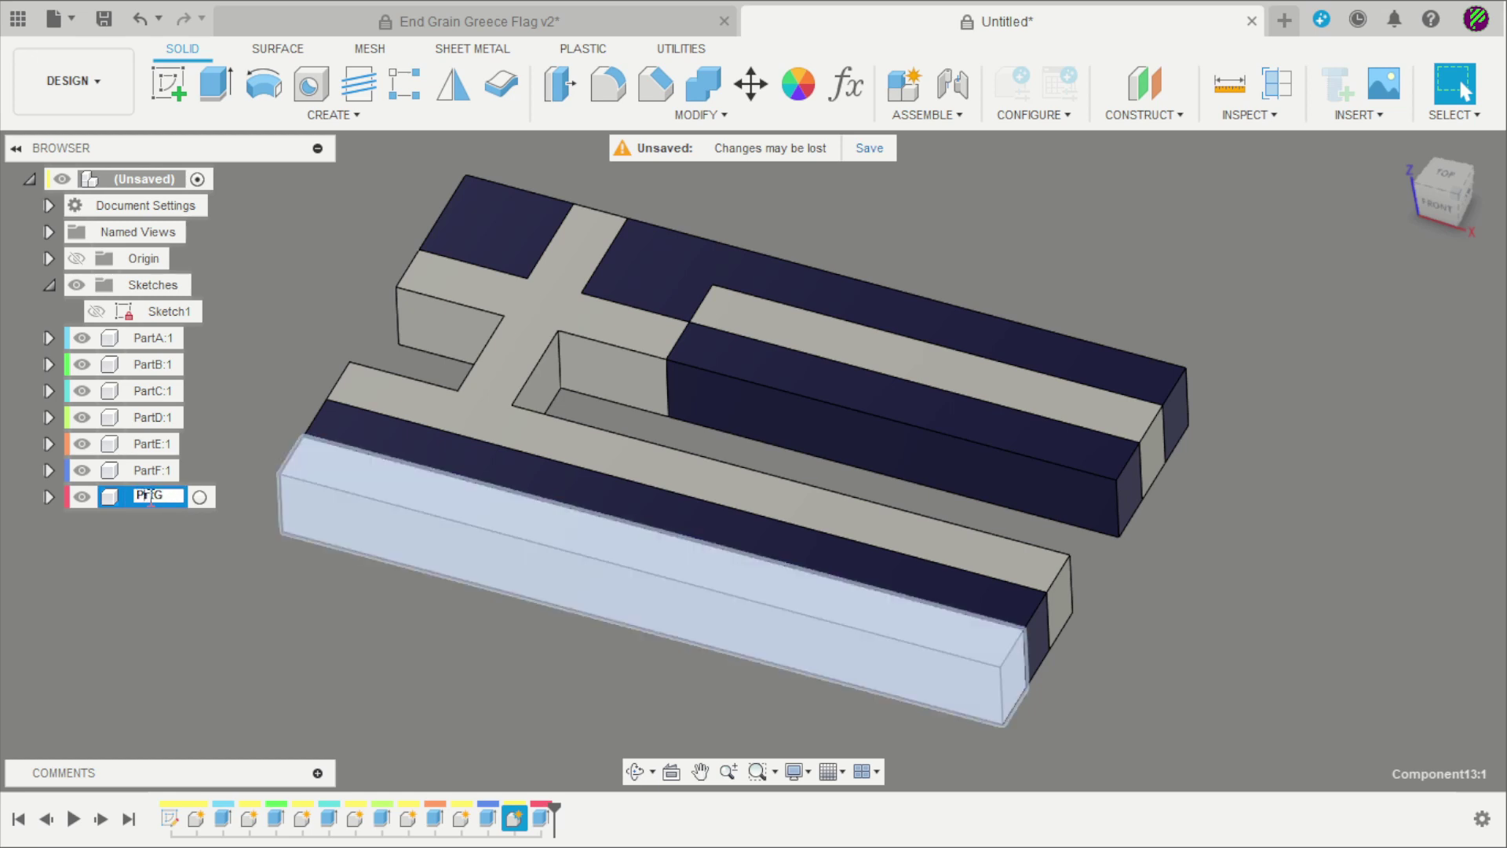
click(322, 281)
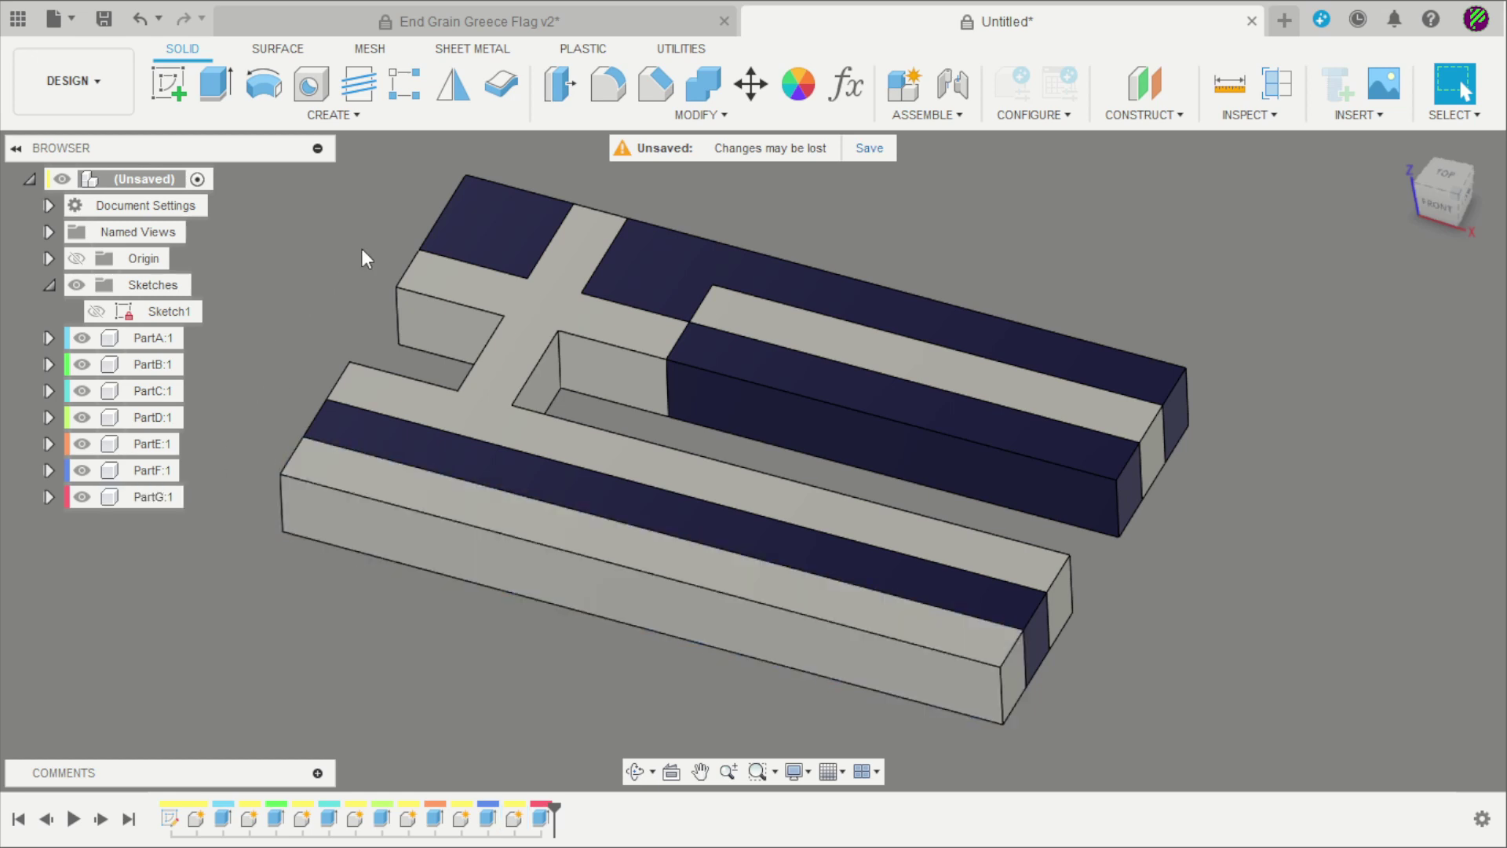
Ground the cross component PartB.
scroll(460, 228, down, 3)
scroll(441, 223, up, 2)
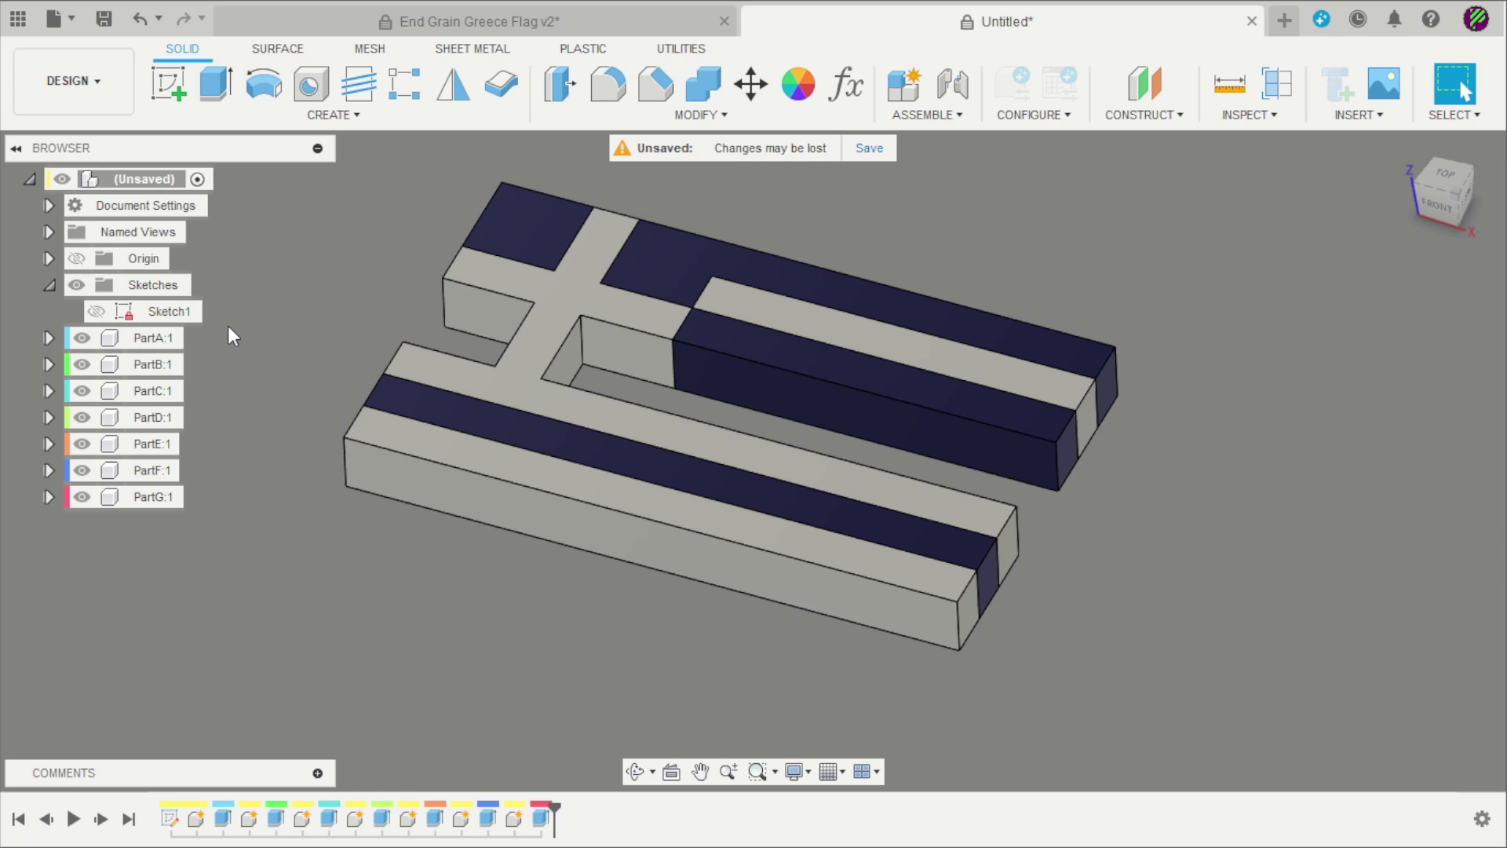
right_click(167, 364)
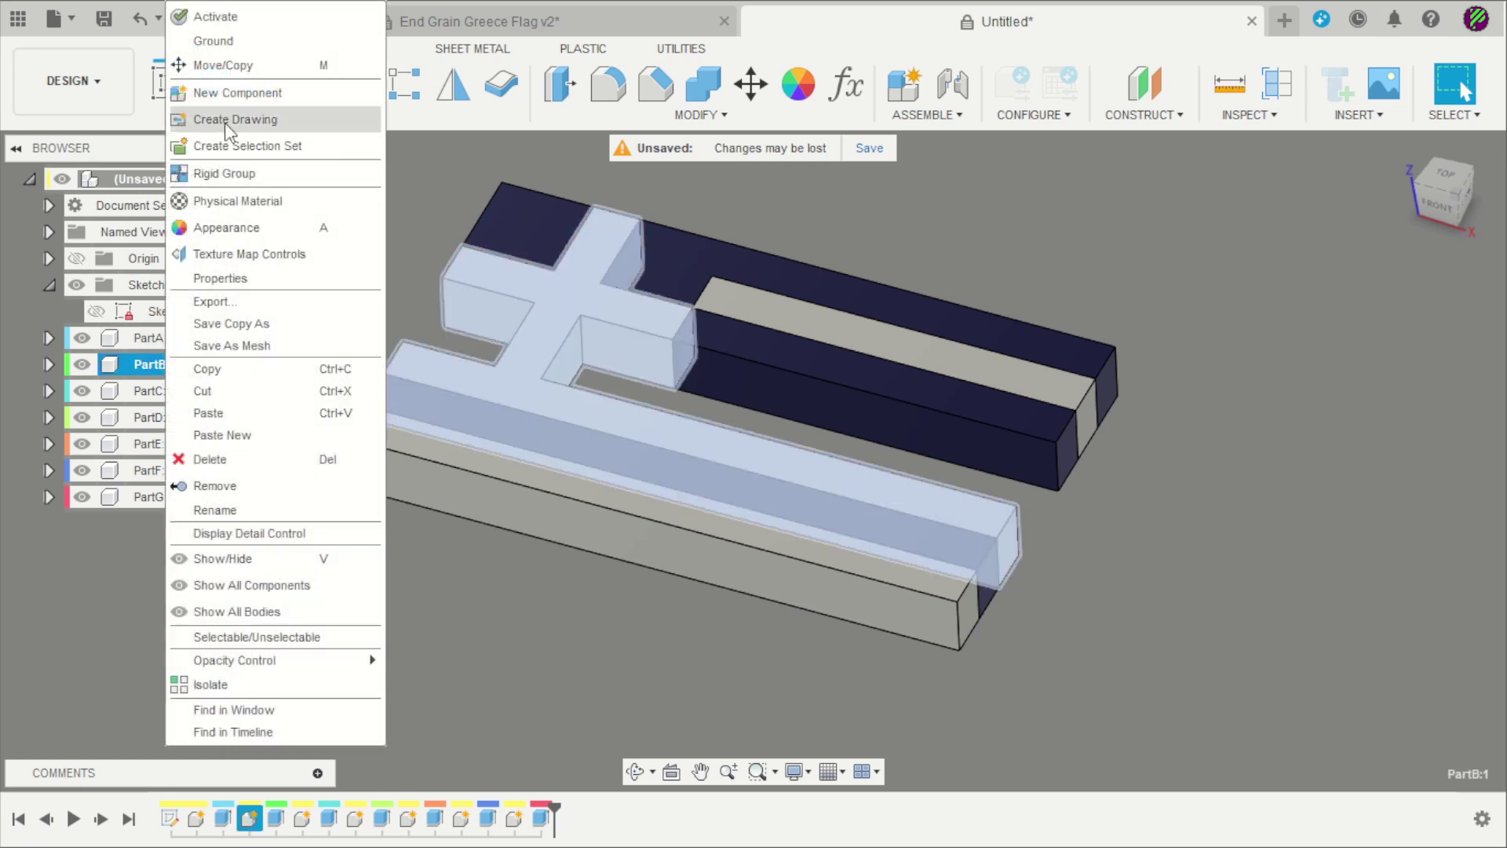
click(214, 41)
click(333, 229)
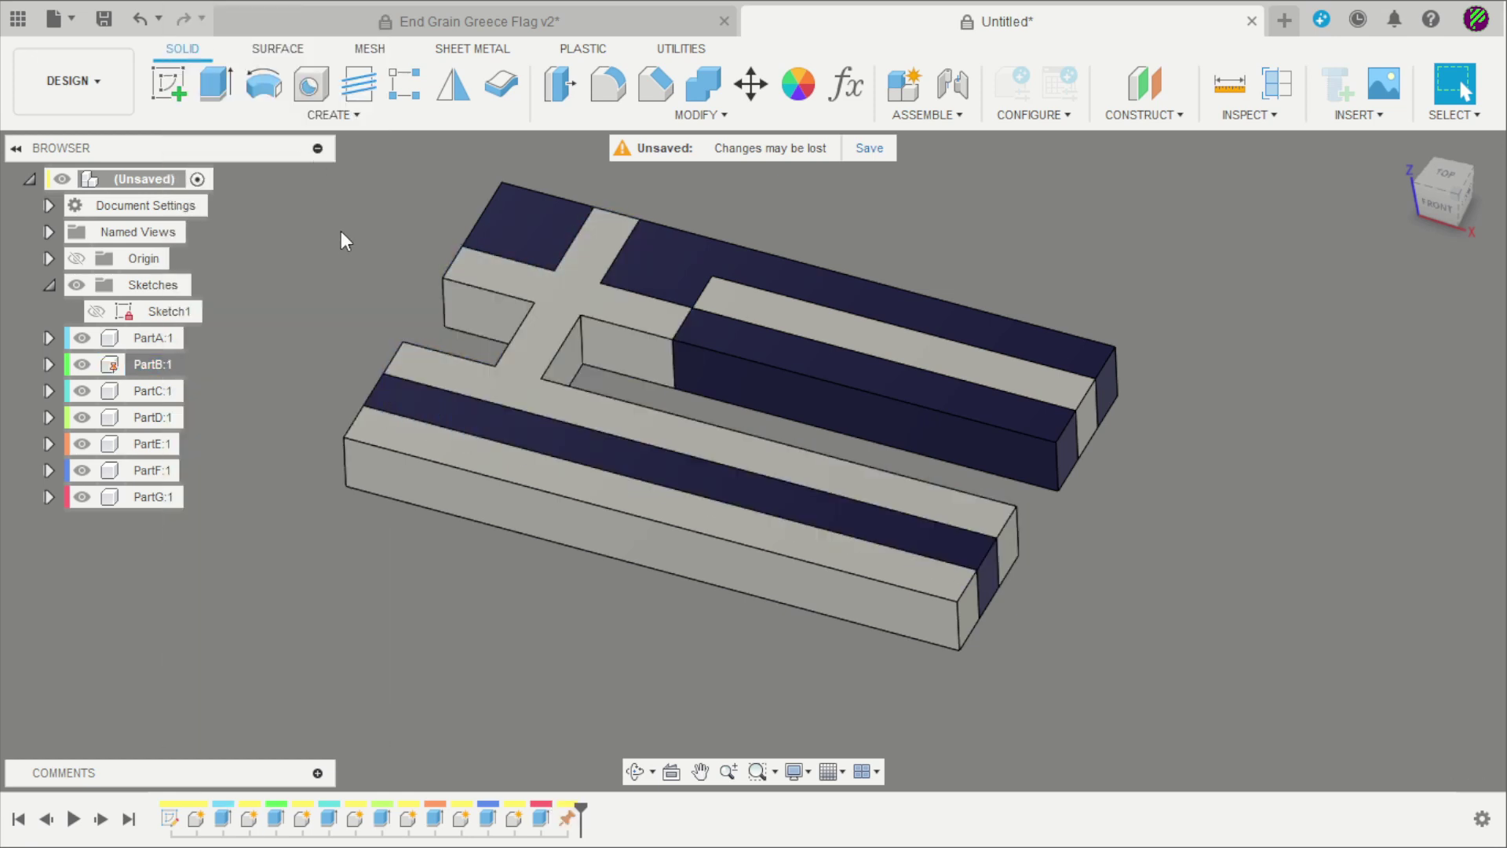
Paste a copy of PartA and move it about 116 mm in the negative X direction, clear of the flag.
scroll(345, 231, up, 2)
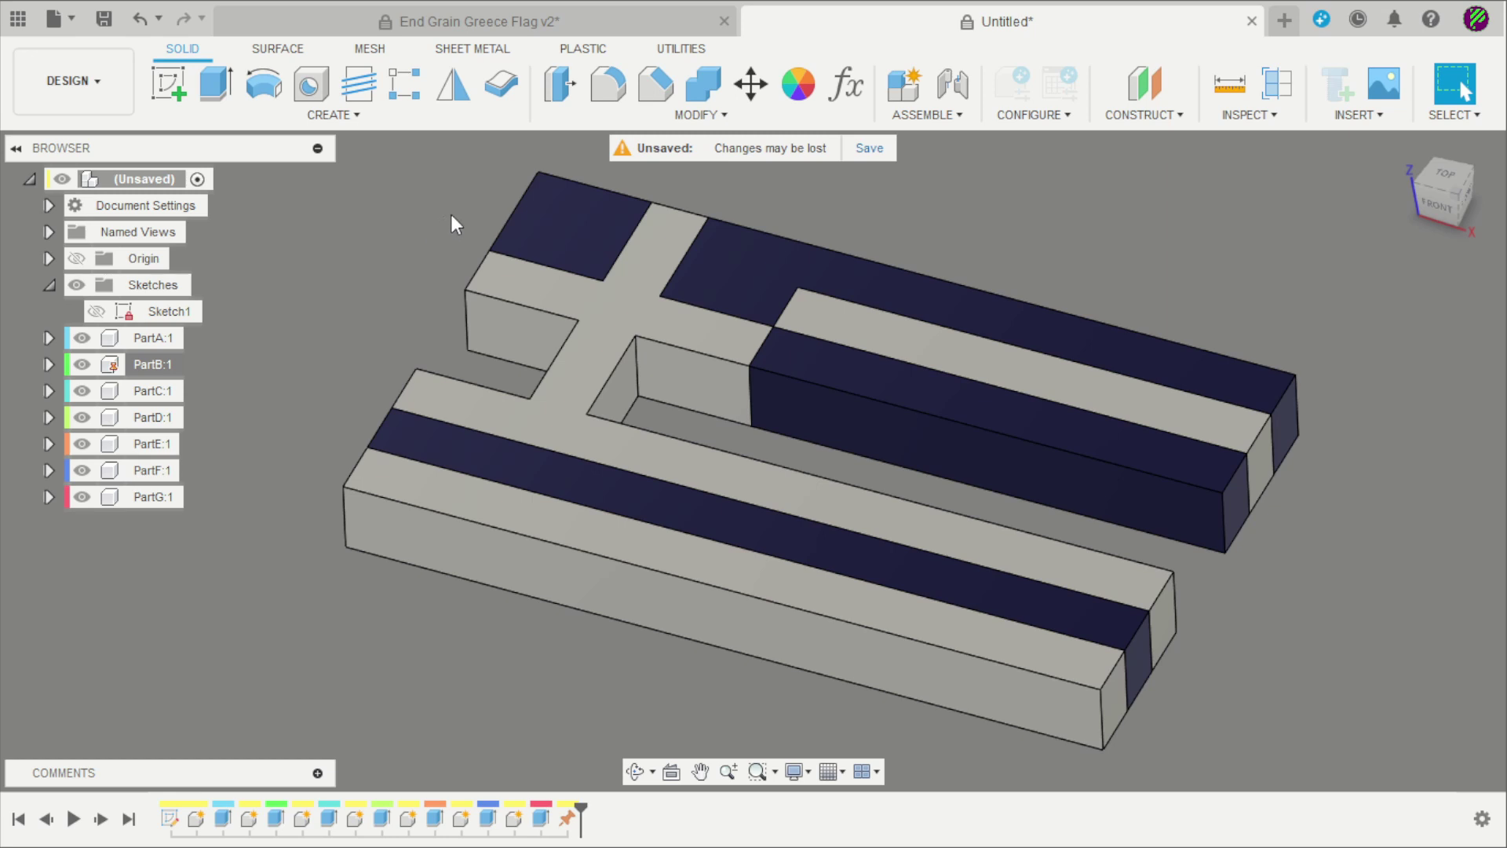
click(179, 337)
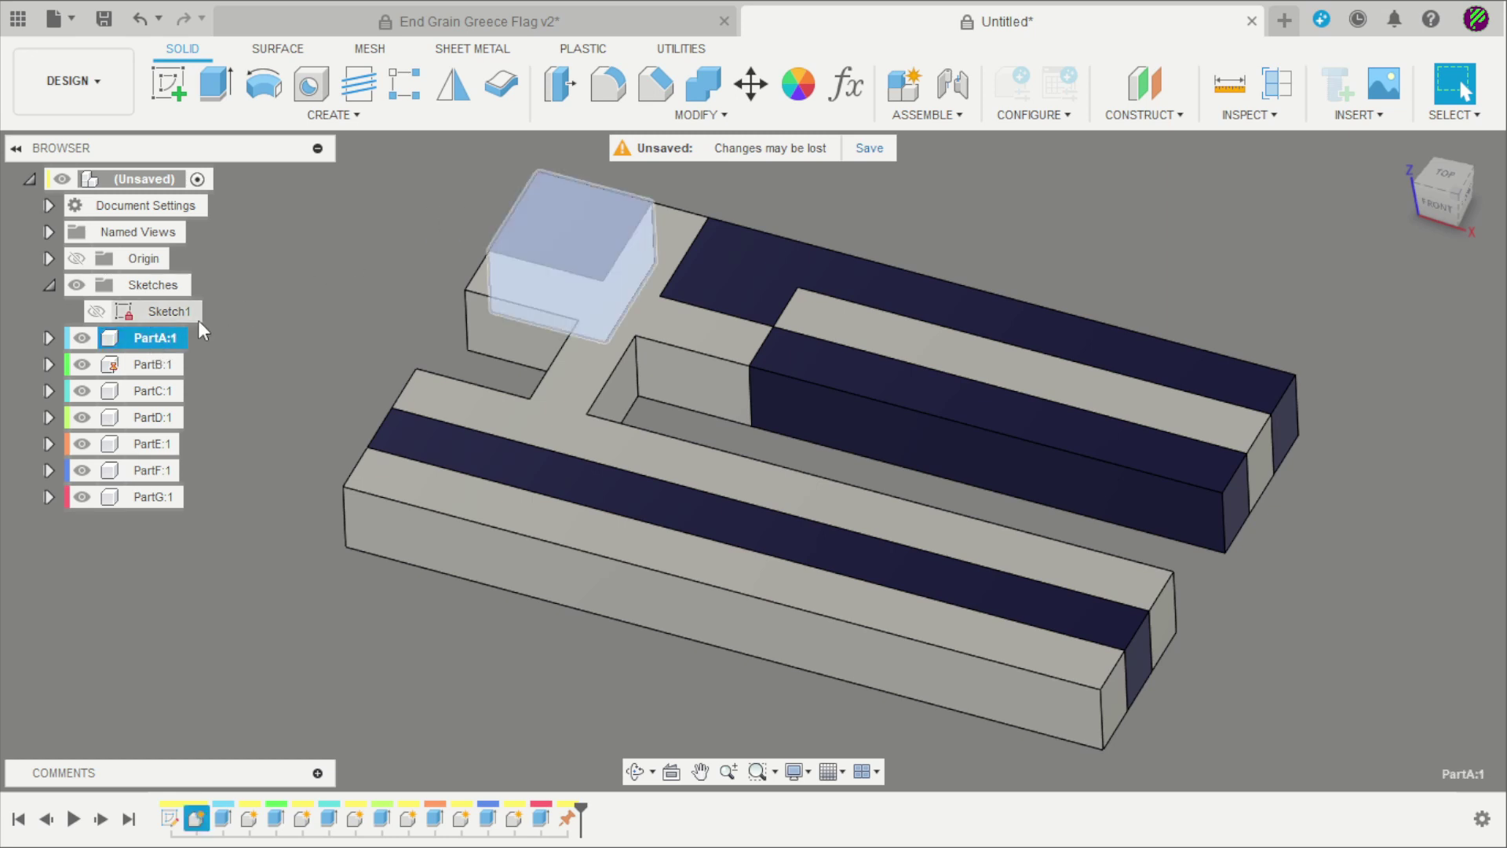
key(ctrl+c)
key(ctrl+v)
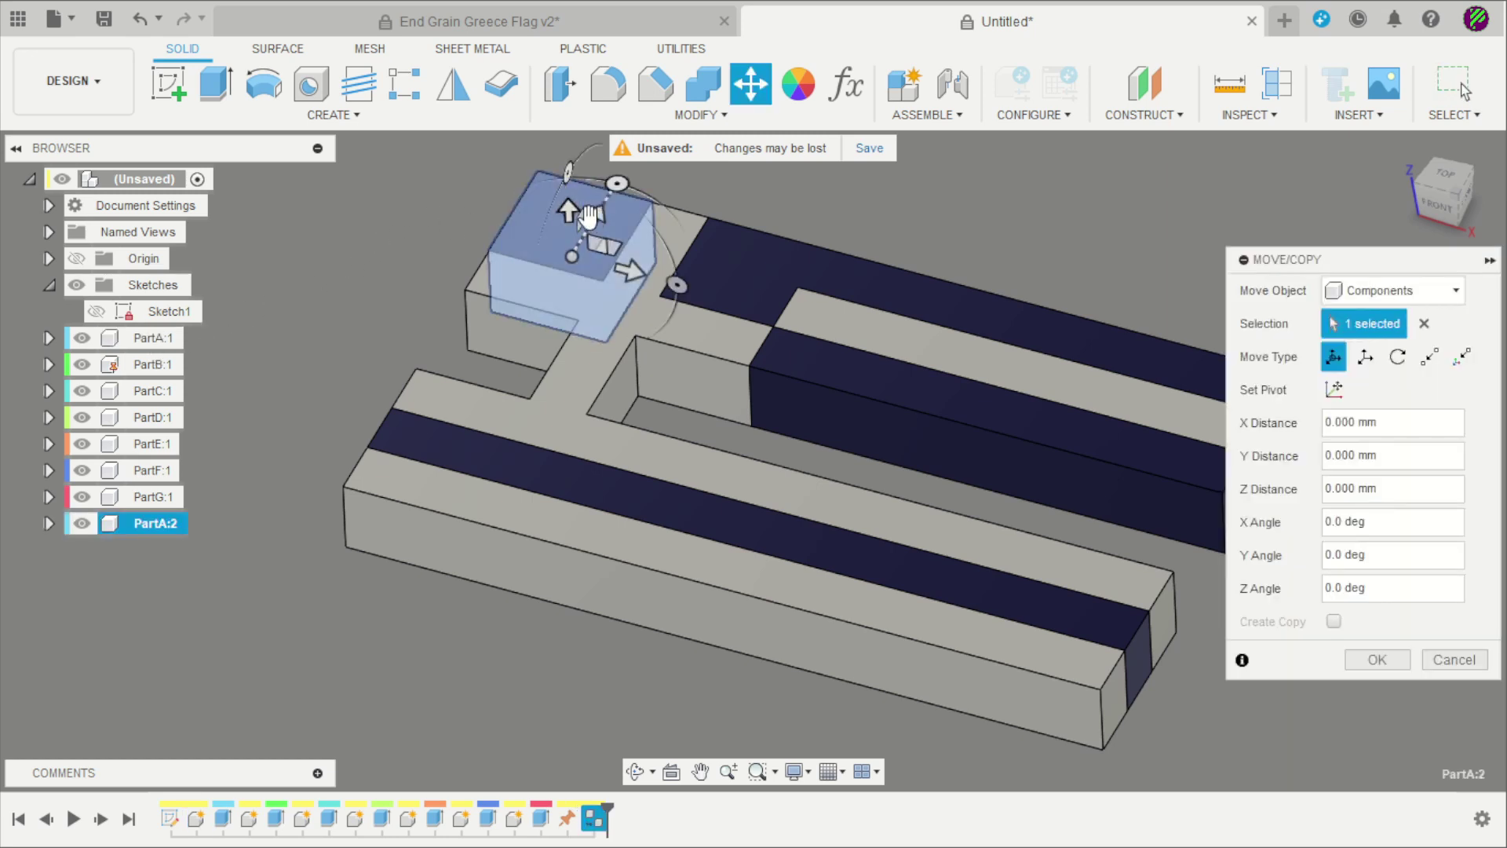
drag(637, 271, 412, 211)
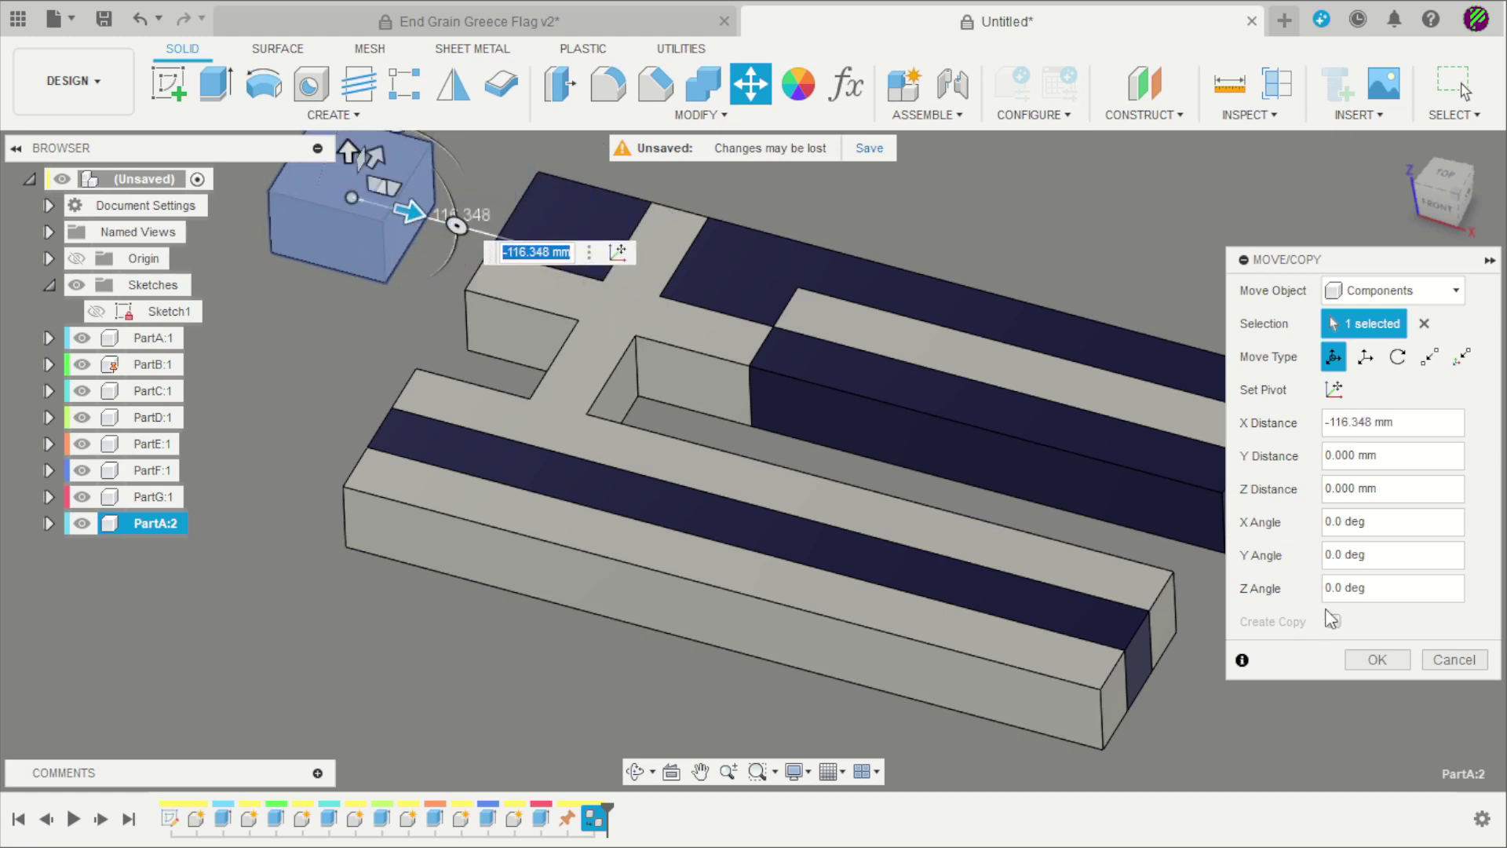
click(1375, 658)
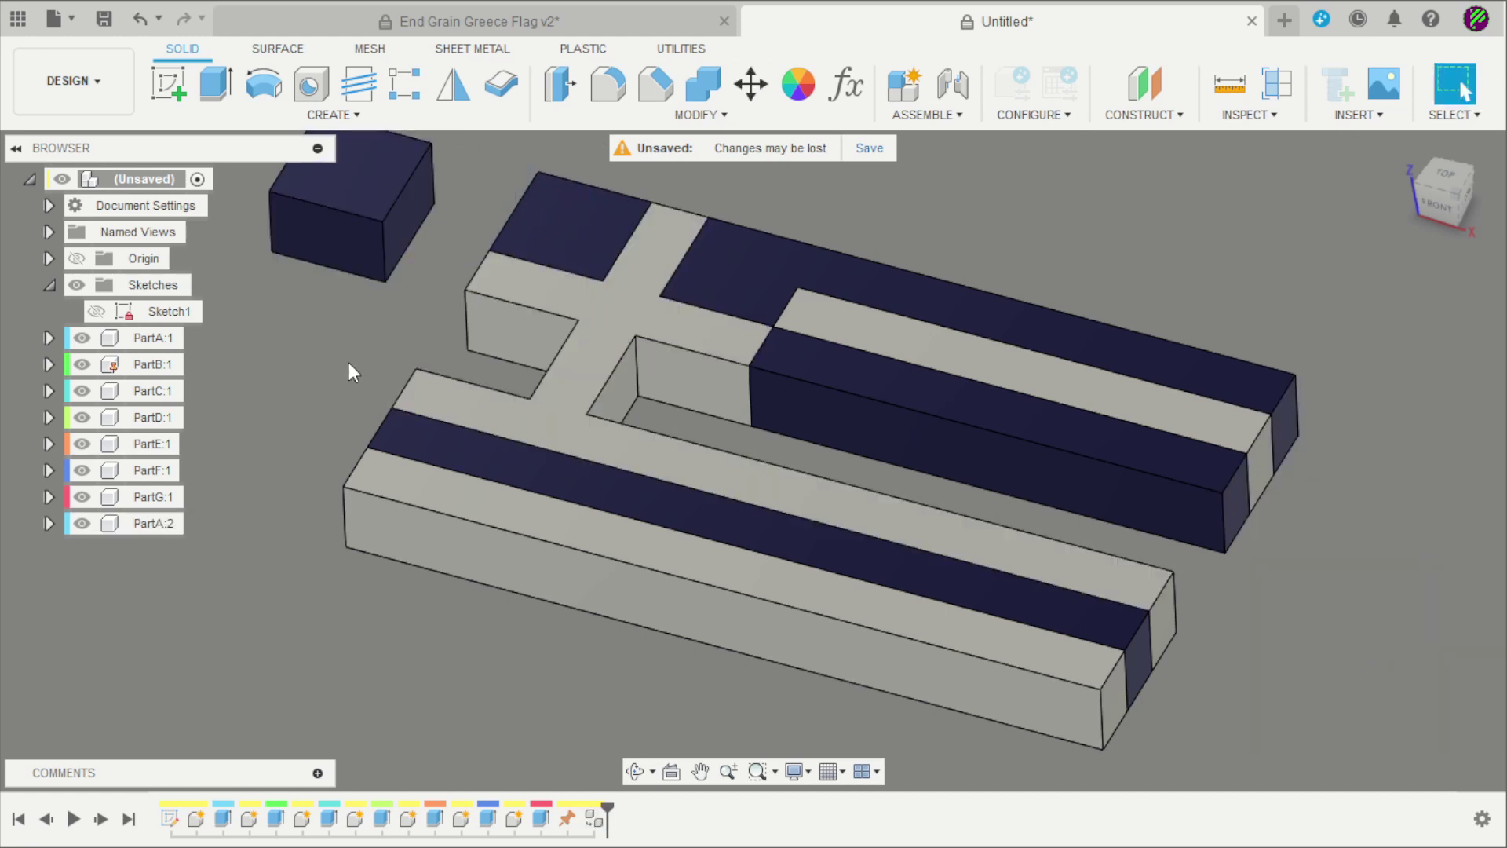
Joint the PartA copy's cross-facing side face to the matching face of PartB, filling the empty square below the cross arm.
scroll(420, 431, down, 2)
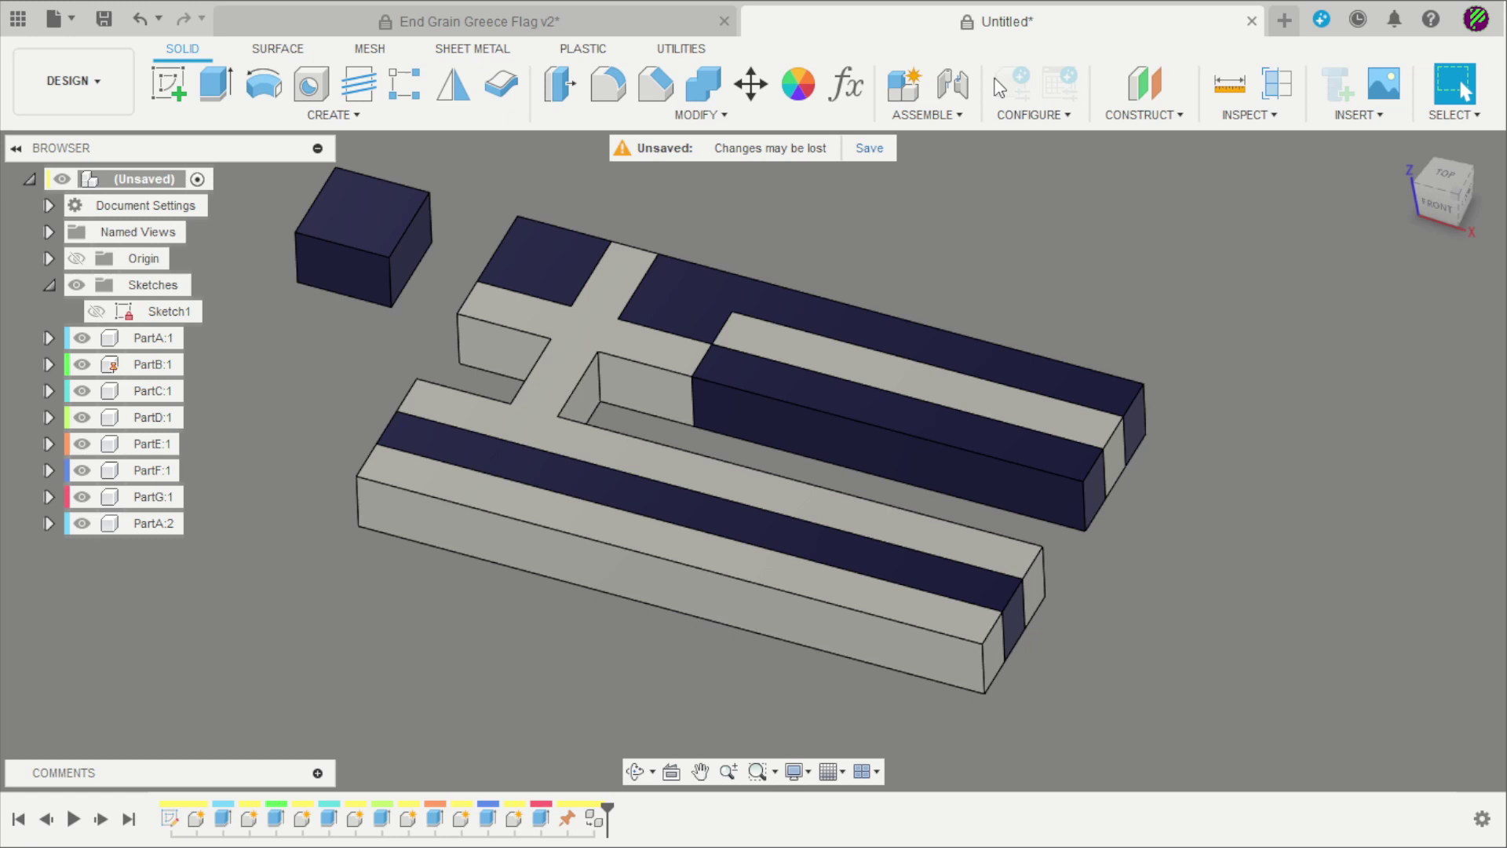
click(952, 84)
scroll(398, 215, up, 3)
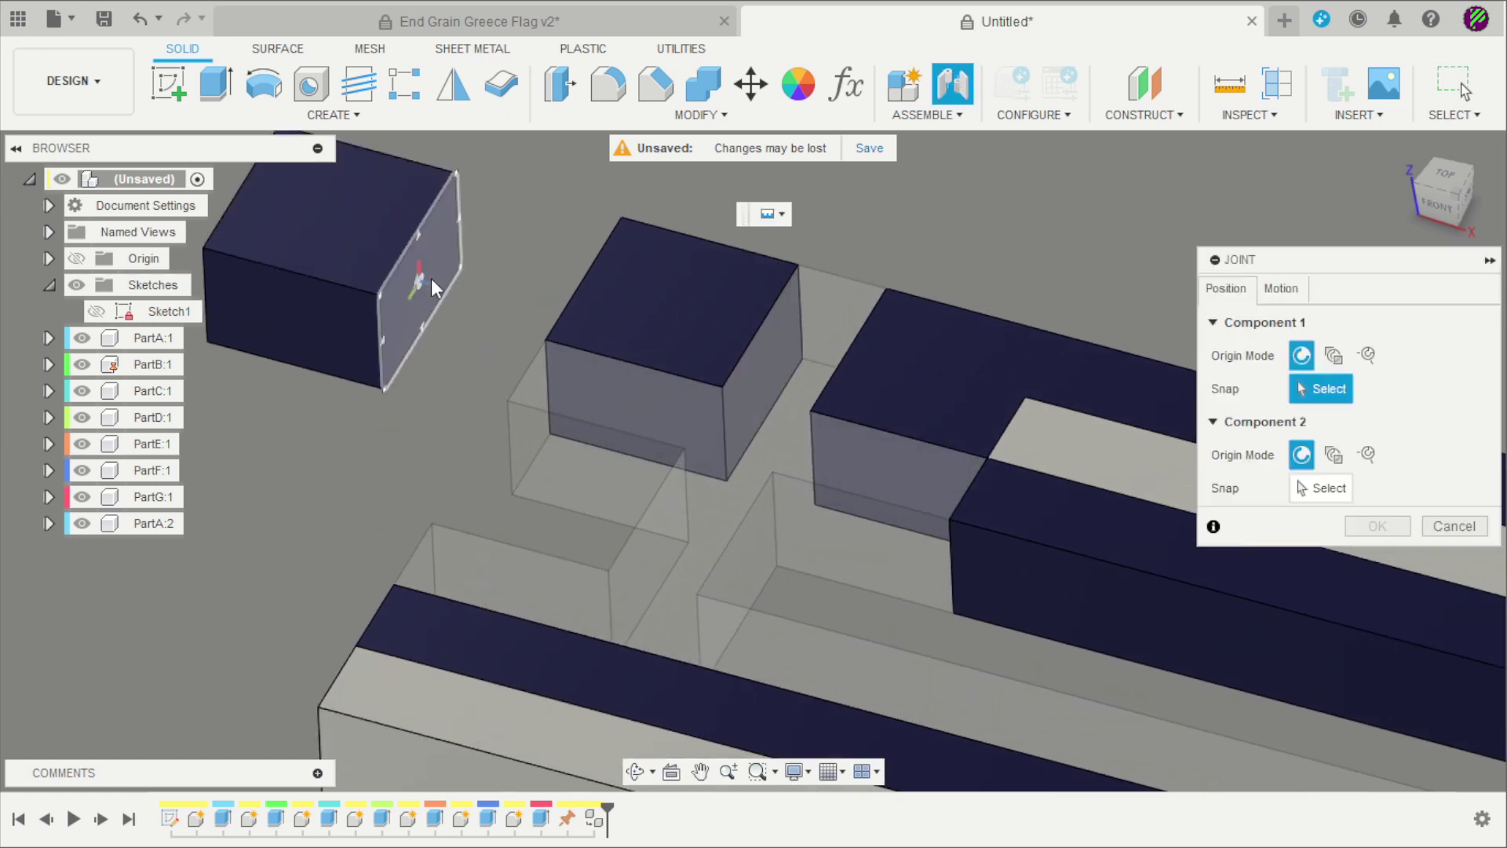
click(425, 290)
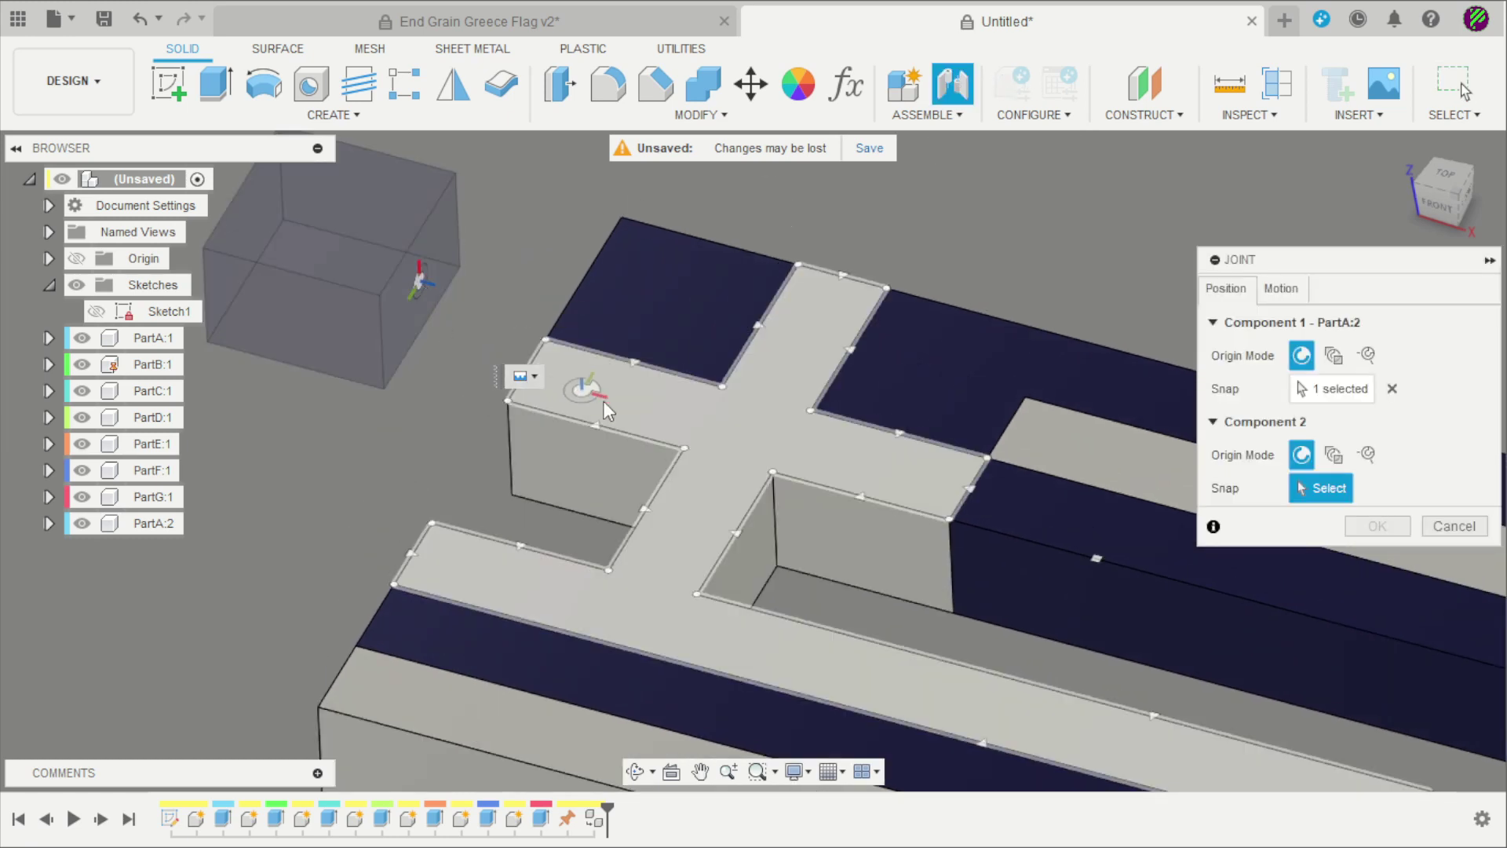
shift+middle_drag(455, 408, 566, 454)
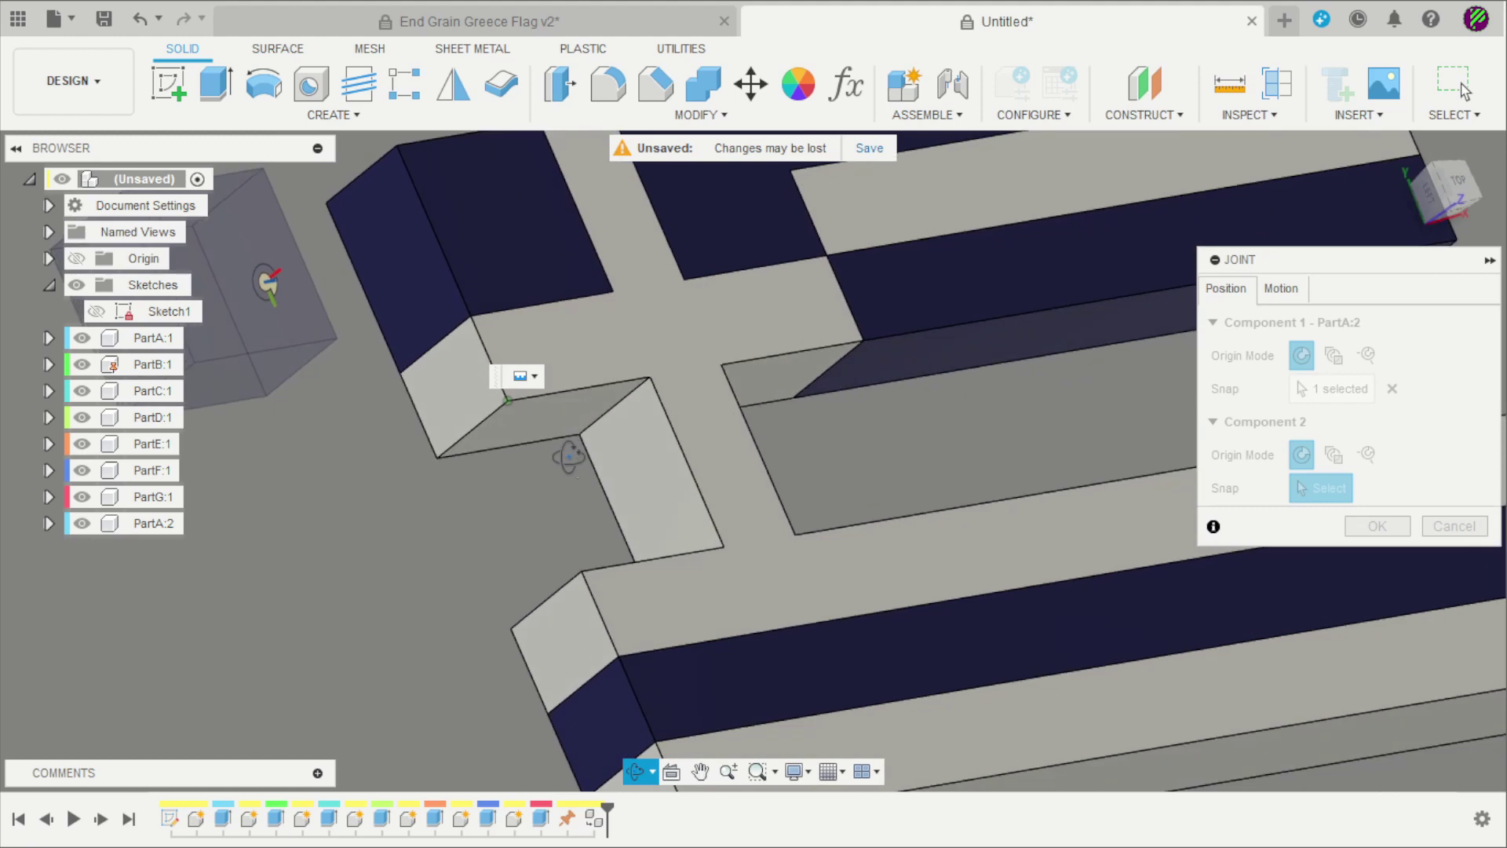
click(648, 482)
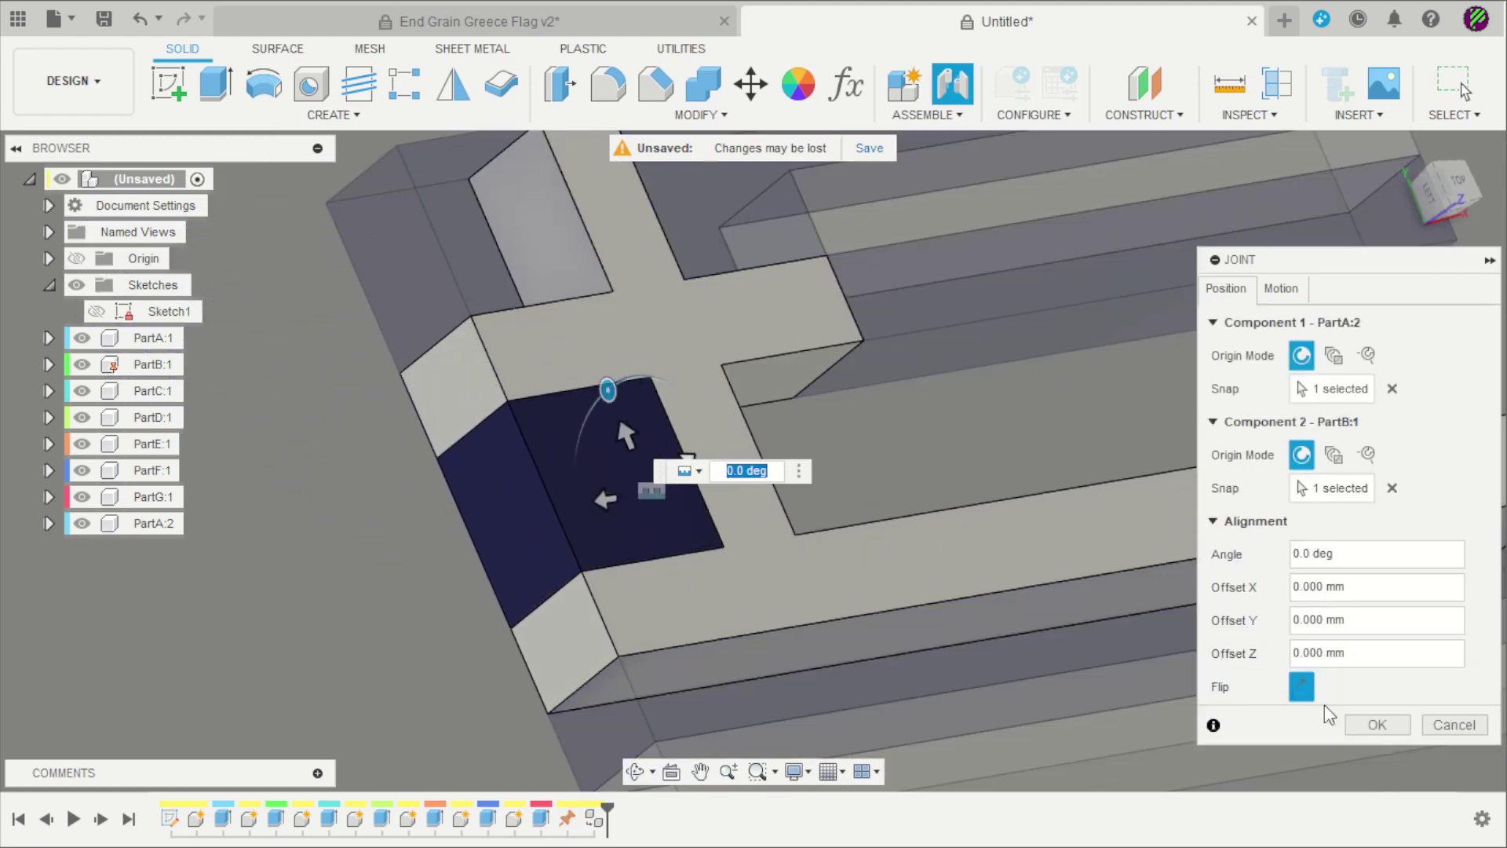
click(1343, 710)
Paste a copy of PartC and move it clear of the flag along X and about 83 mm along Y.
shift+middle_drag(1340, 704, 990, 195)
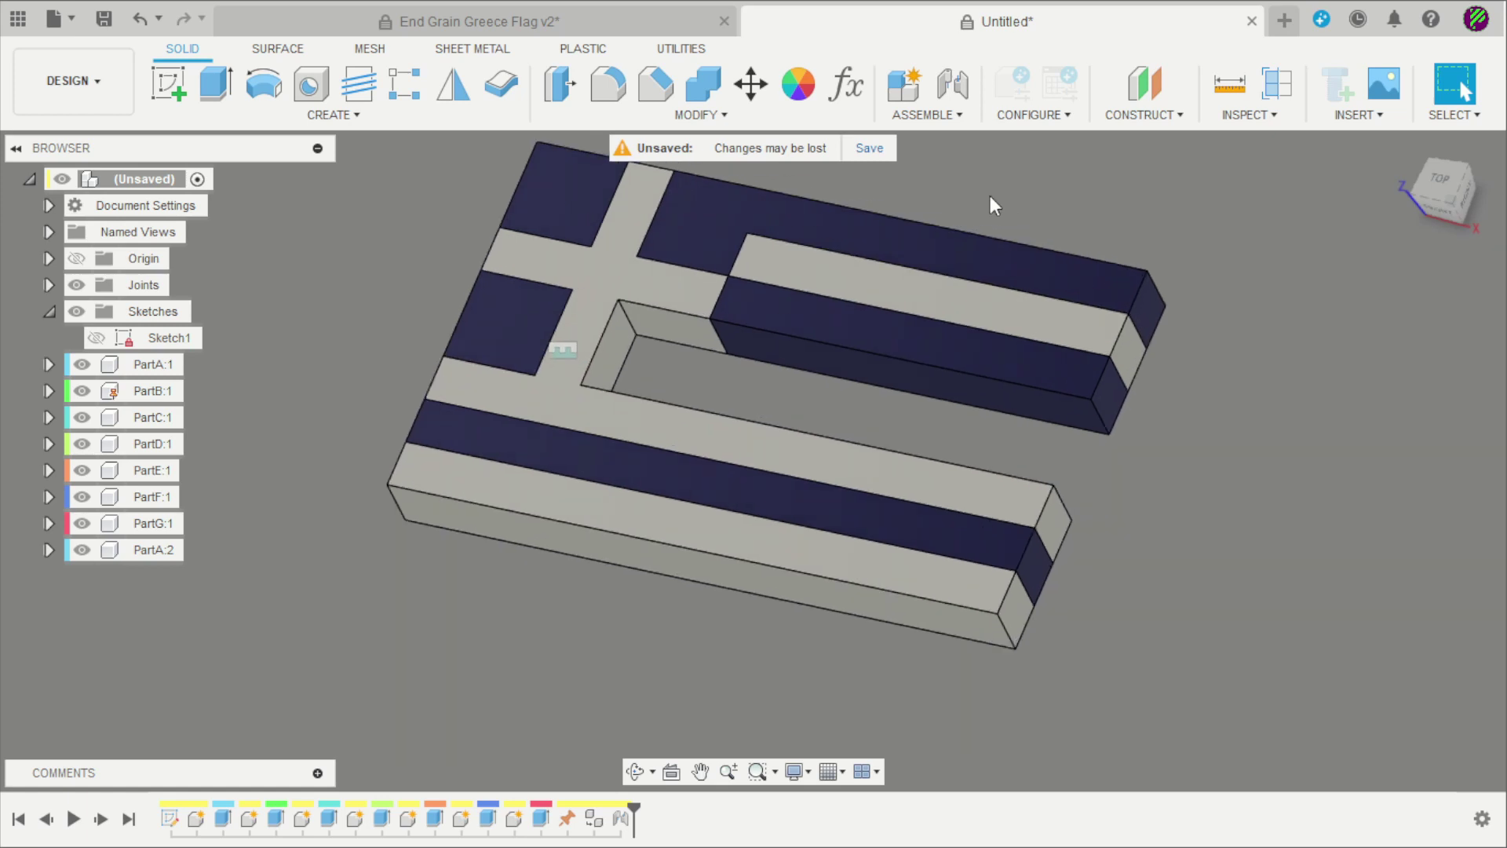
click(153, 419)
key(ctrl+c)
key(ctrl+v)
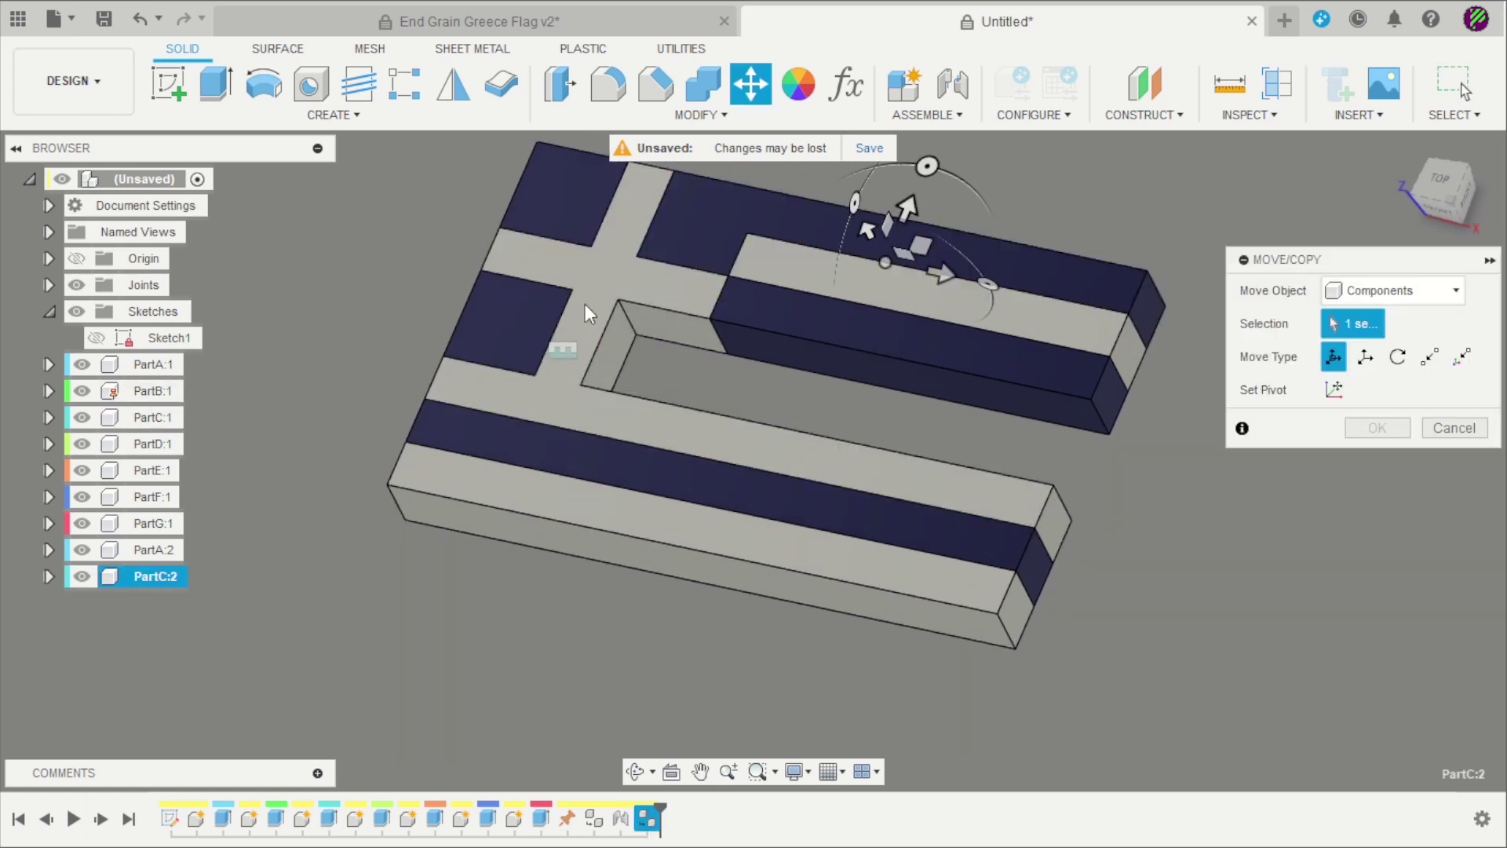
shift+middle_drag(700, 322, 925, 283)
drag(902, 280, 1143, 333)
drag(1107, 267, 1144, 153)
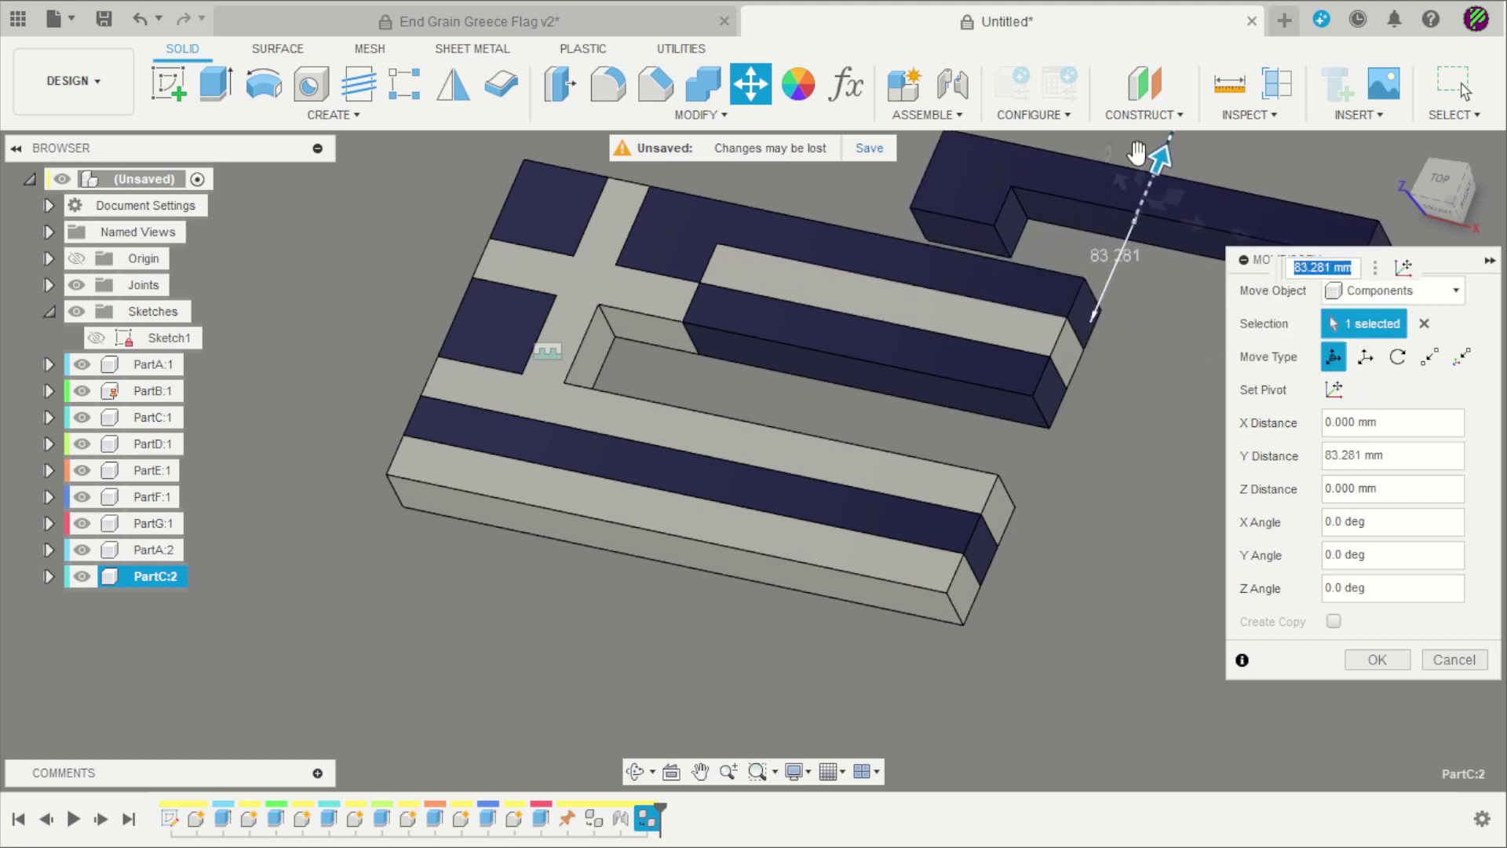
click(1377, 658)
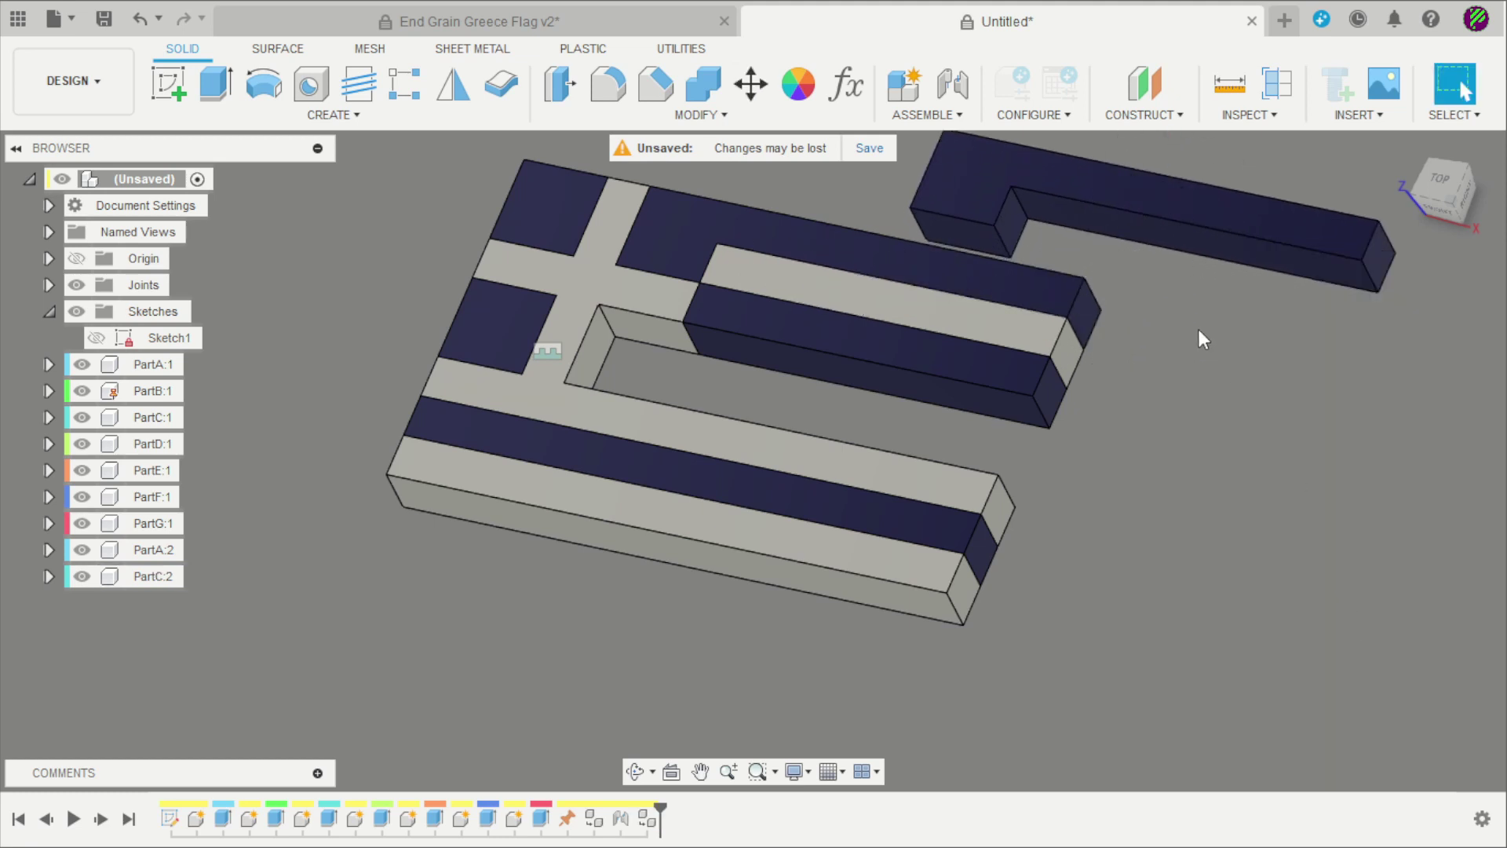
Joint the square block's side face on the PartC copy to the lower face of PartB's right cross arm, keeping zero offsets.
key(j)
scroll(1085, 196, up, 5)
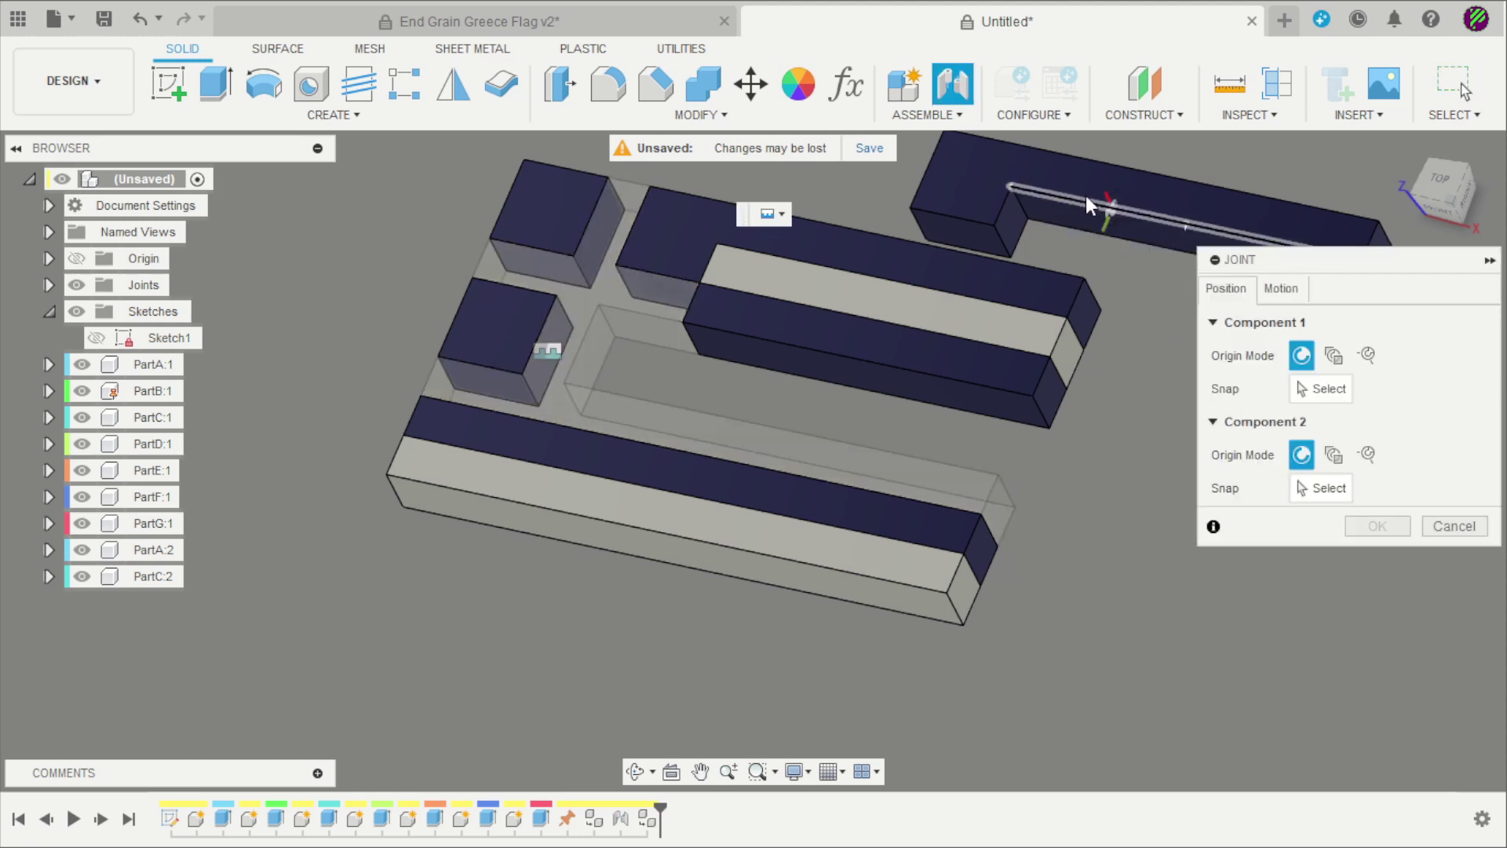
click(921, 259)
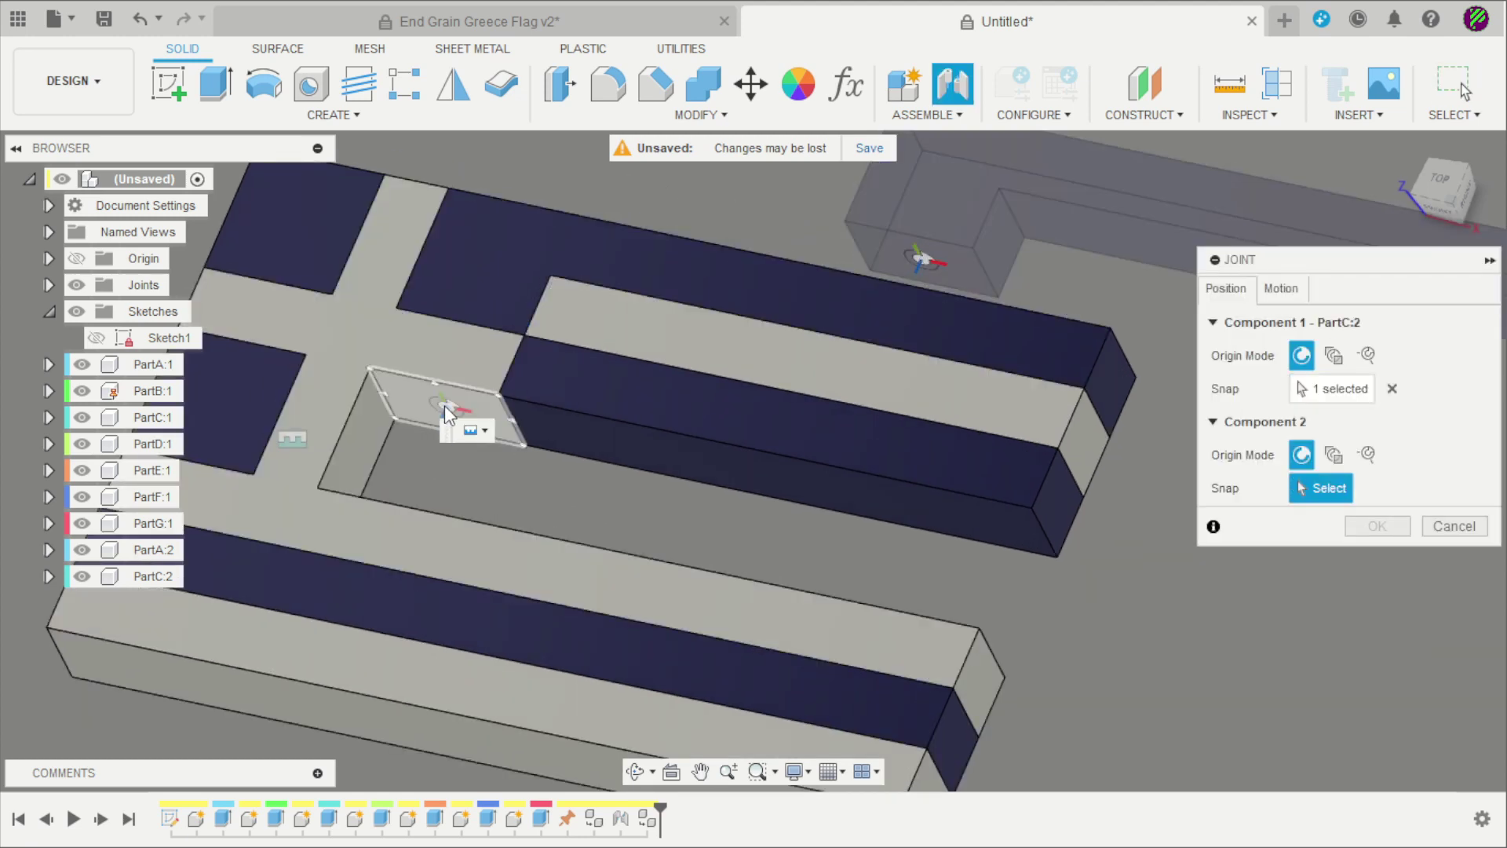
click(444, 405)
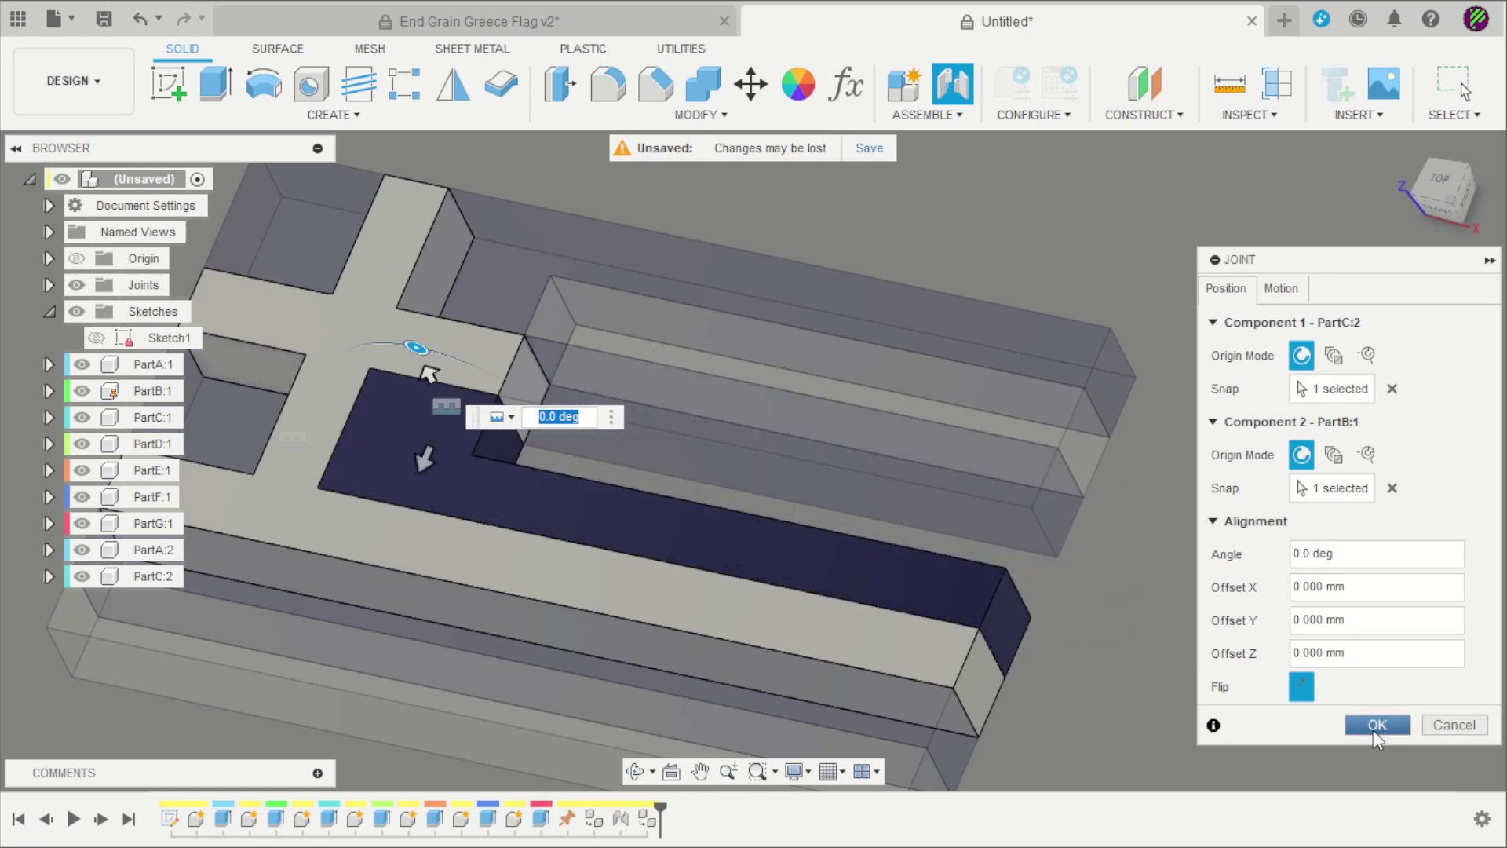
click(1376, 724)
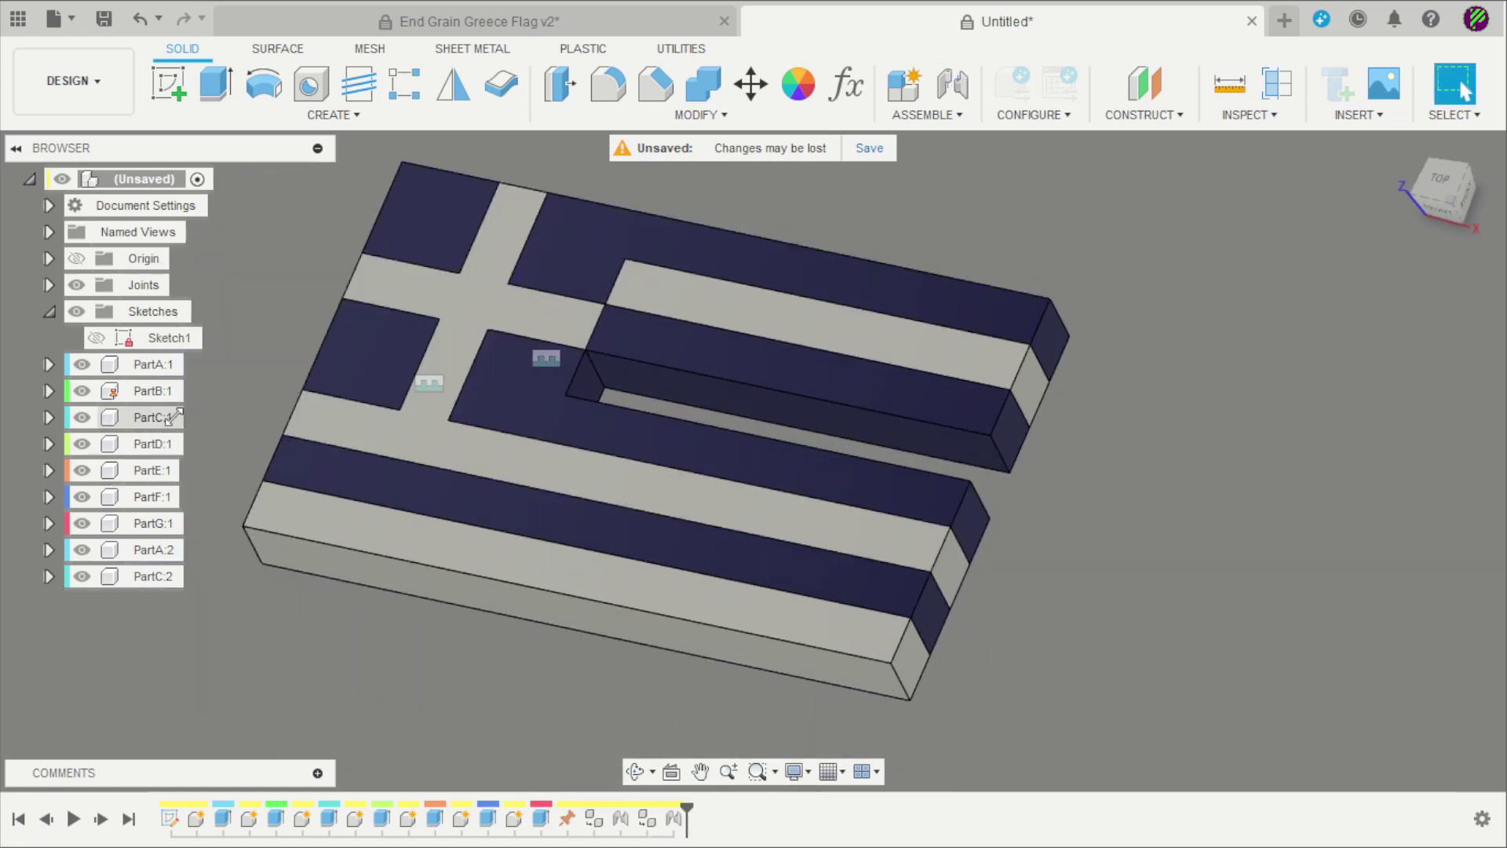
Paste a copy of PartD and move it along X, clear of the flag's striped end.
click(153, 444)
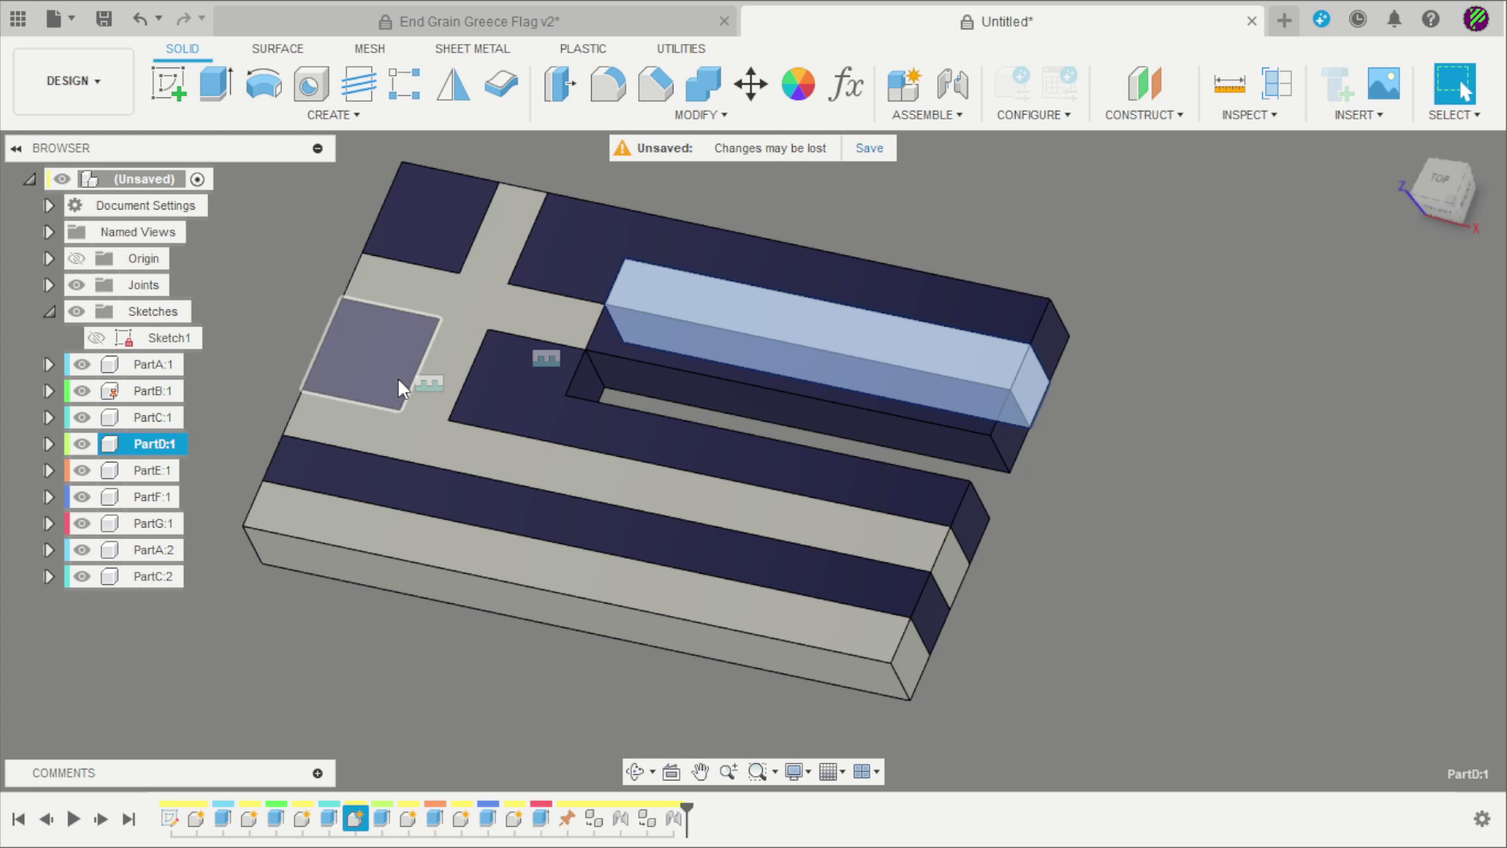
key(ctrl+c)
key(ctrl+v)
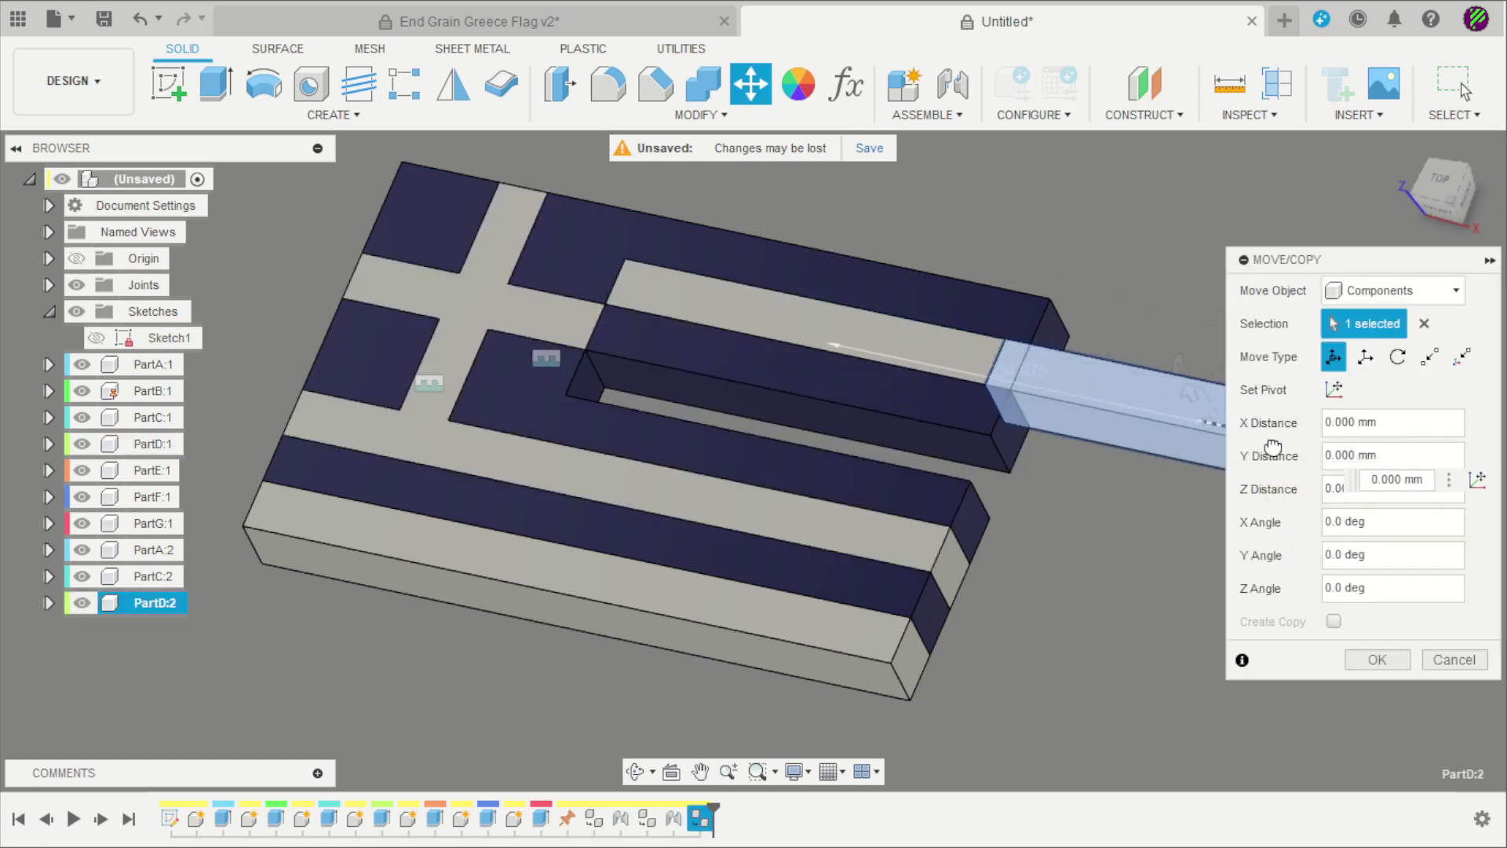
click(1377, 660)
Joint the PartD copy's cross-facing end face to the matching inner notch face of the PartC copy, filling the remaining stripe gap.
scroll(1235, 571, up, 5)
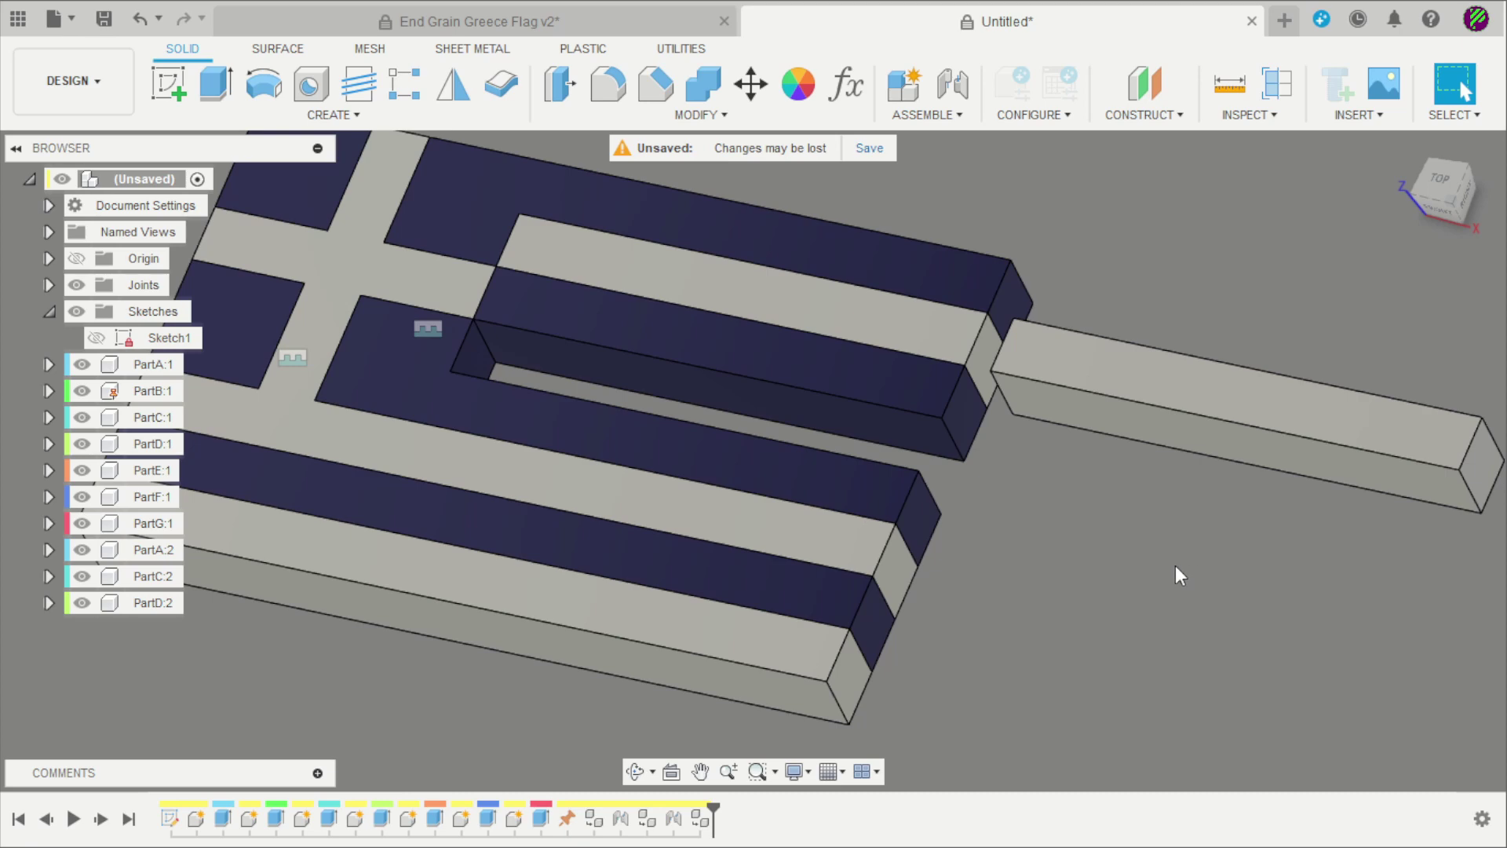
key(j)
shift+middle_drag(1157, 561, 982, 396)
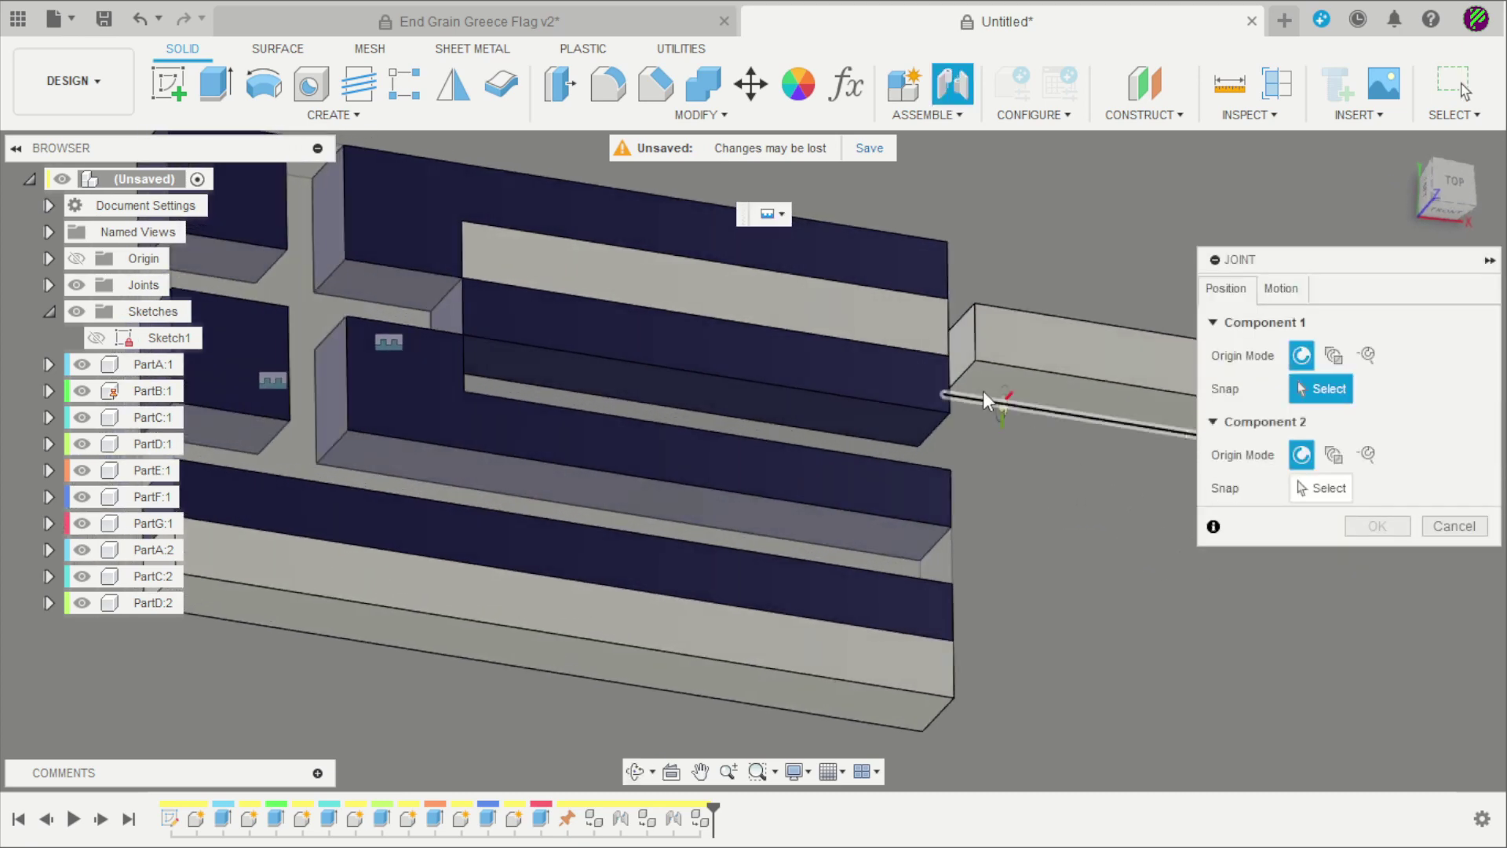
click(953, 339)
shift+middle_drag(939, 348, 471, 335)
click(525, 315)
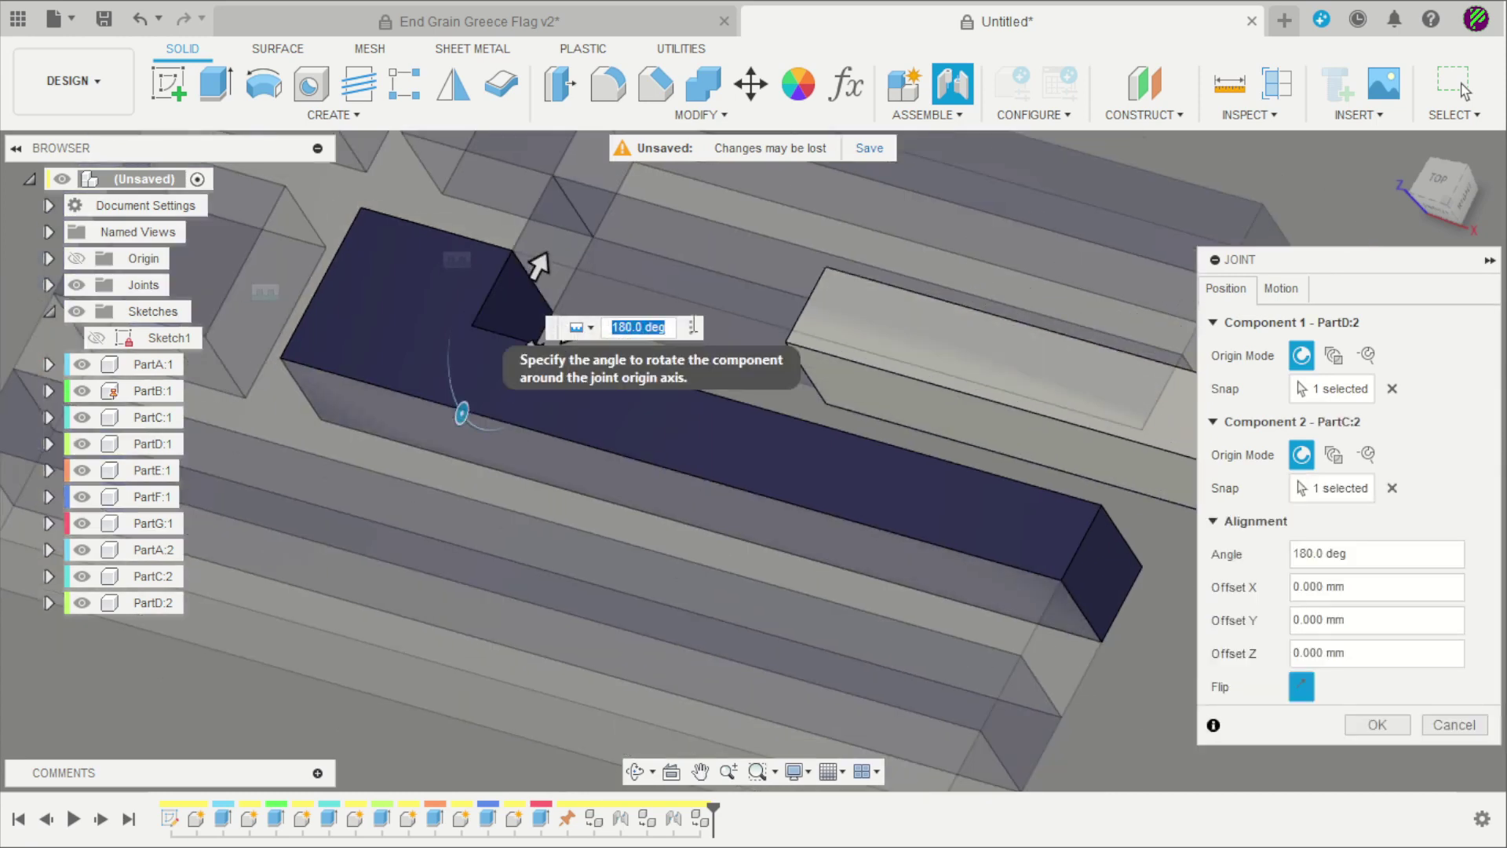
click(1377, 724)
Paste a copy of PartF and move it about 144 mm away from the flag, beyond its bottom white stripe.
scroll(1372, 717, down, 8)
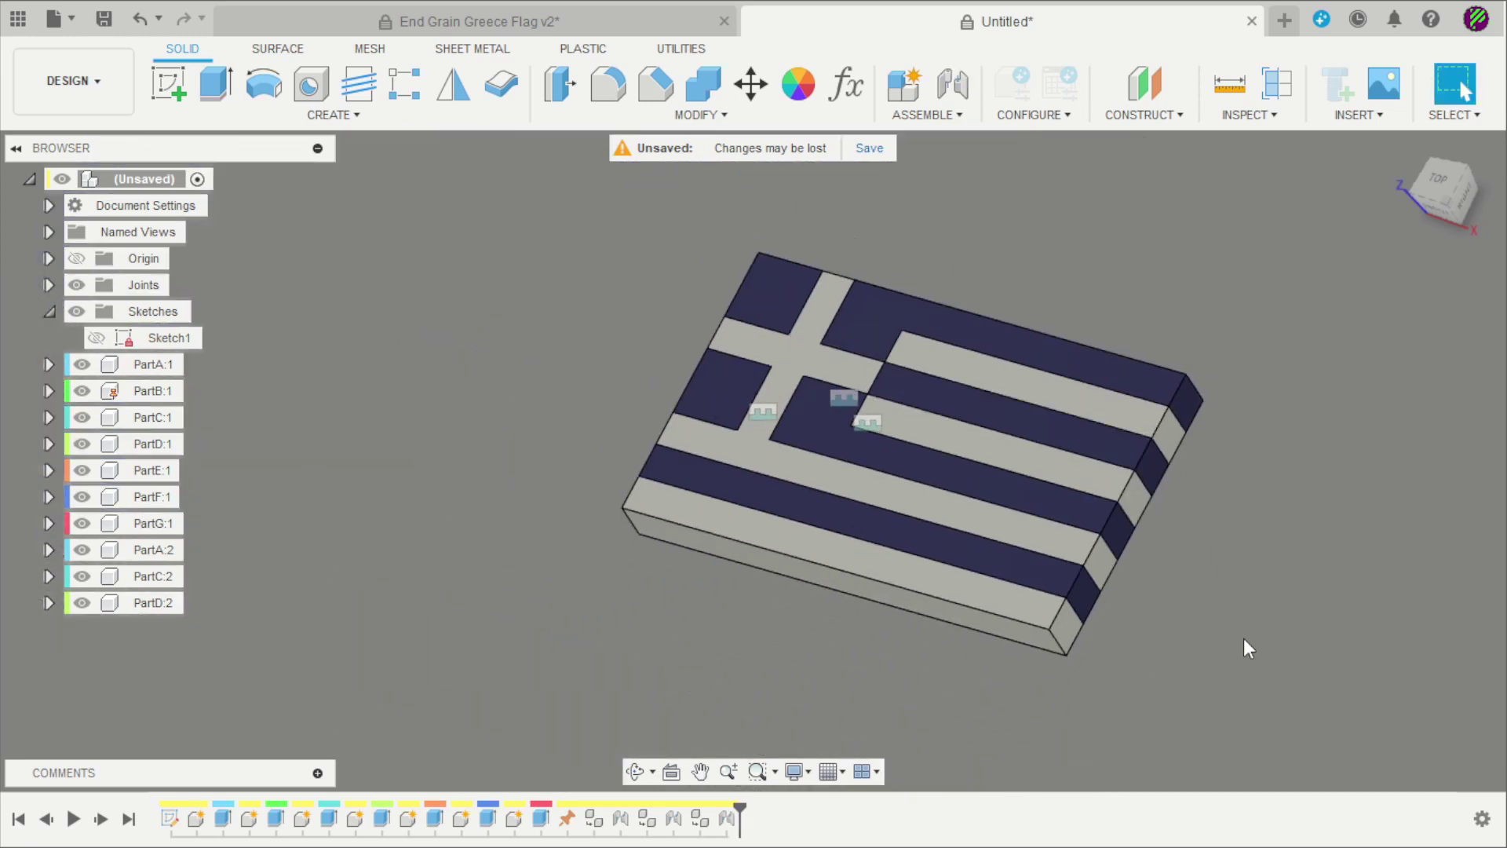
scroll(1238, 642, up, 2)
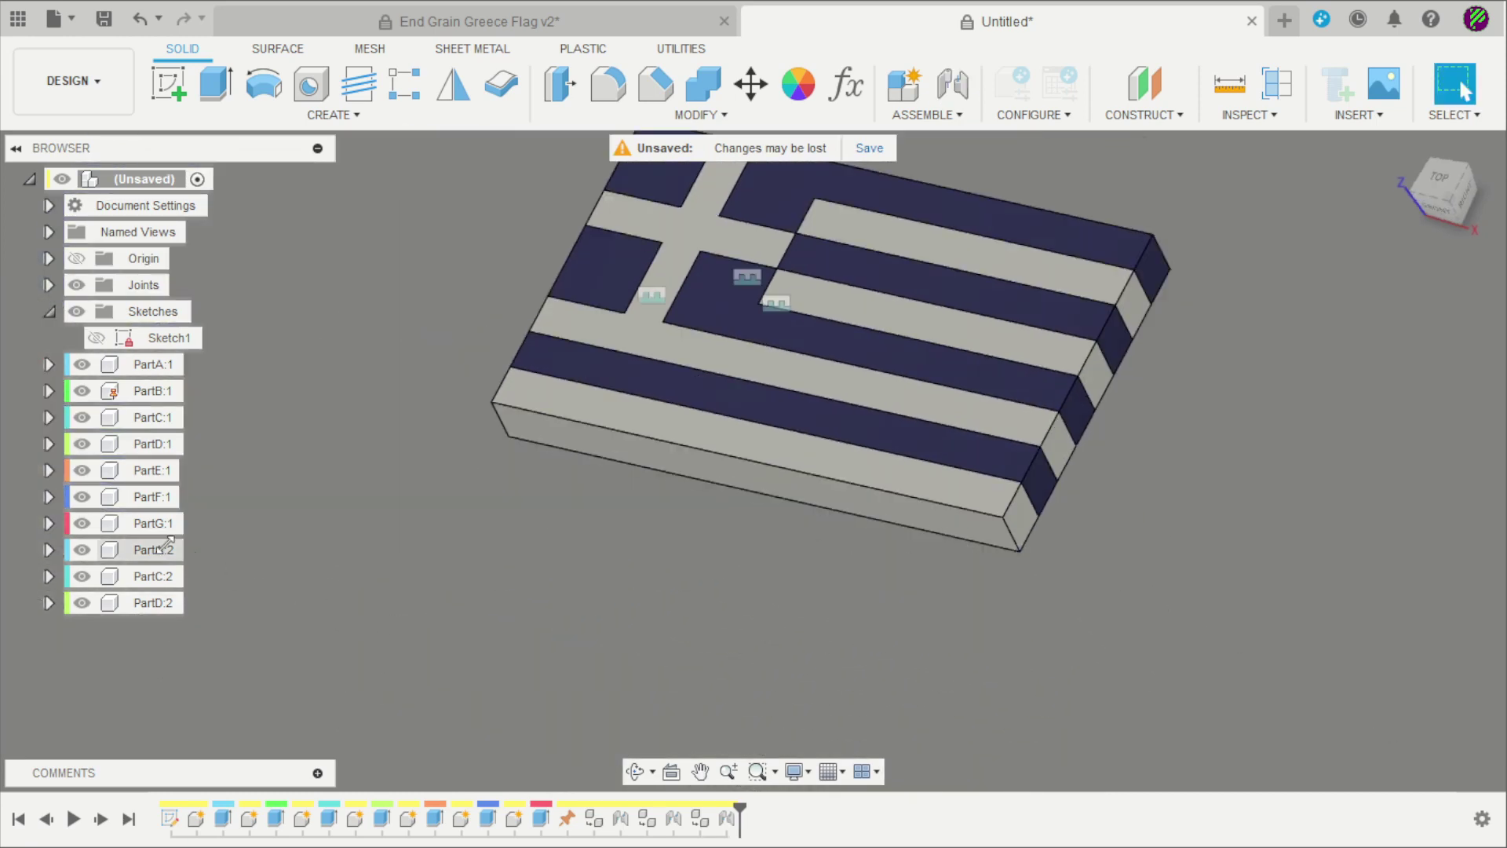
click(154, 497)
key(ctrl+c)
key(ctrl+v)
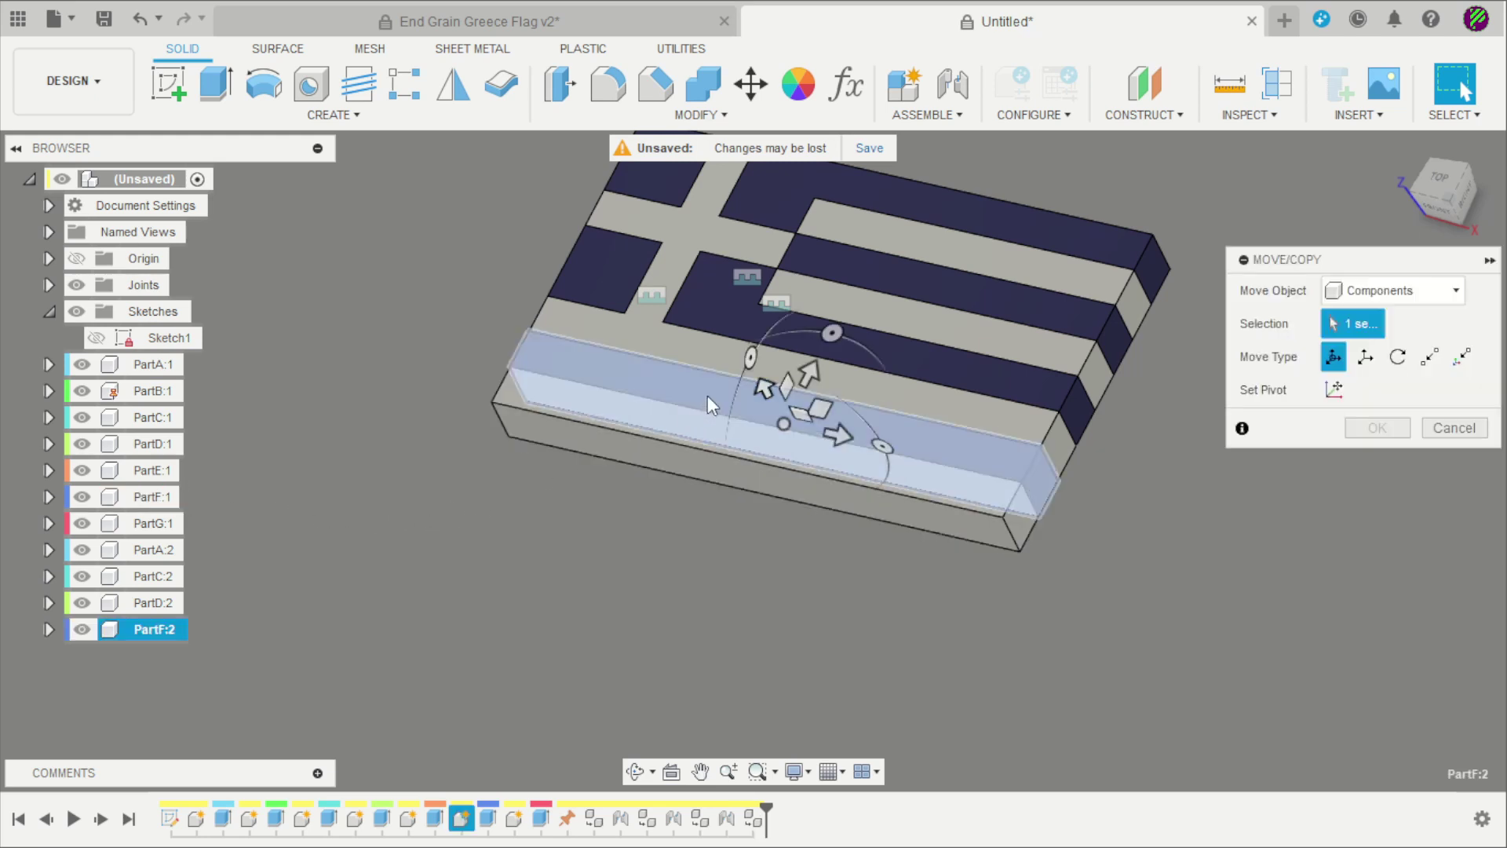
drag(757, 468, 712, 552)
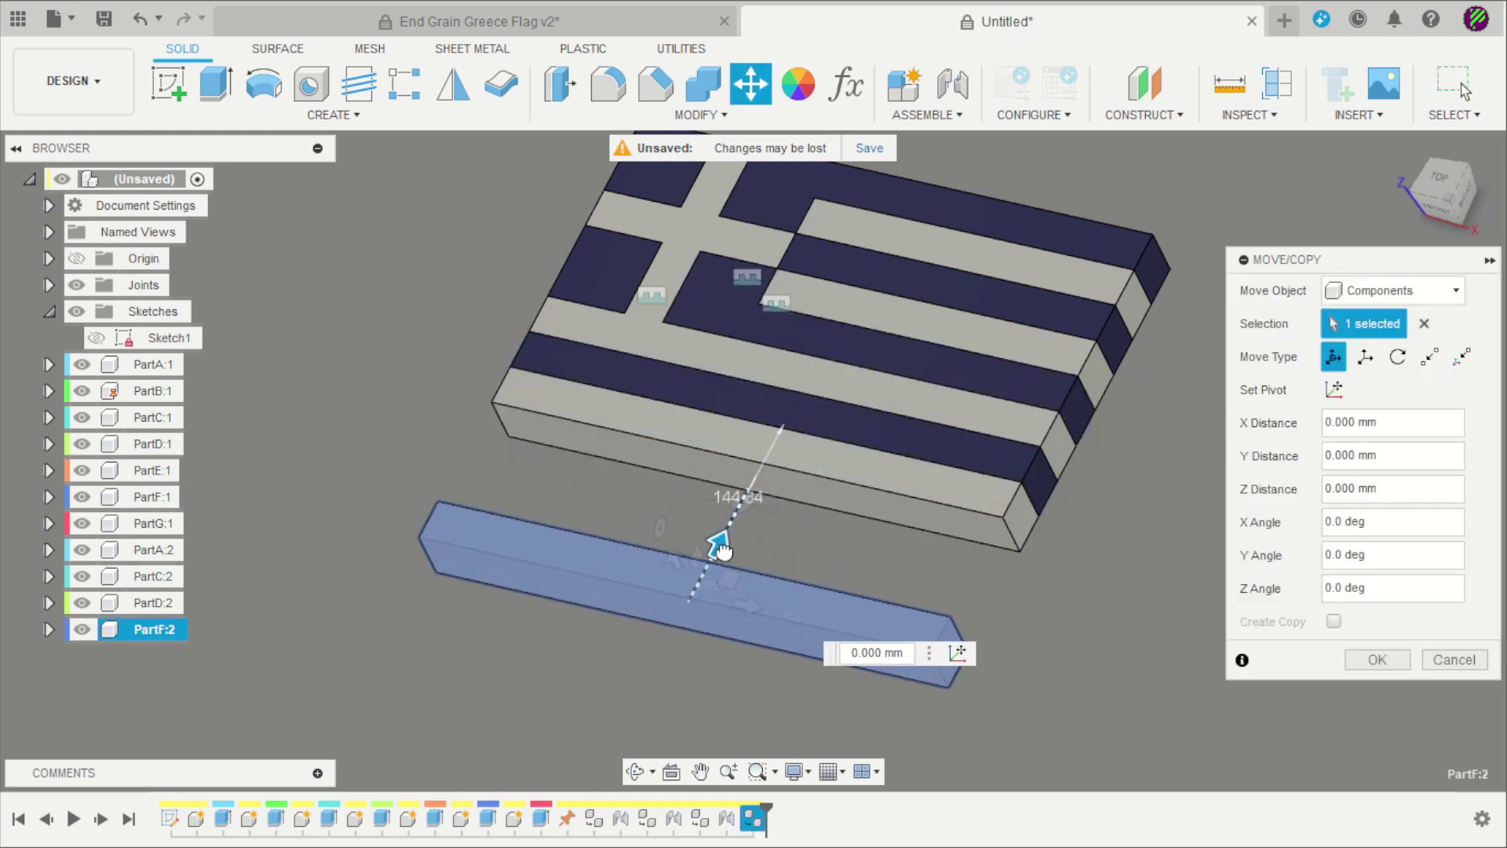
click(1378, 660)
Joint the PartF copy's flag-facing long side face to PartG's outer long face, forming the bottom blue stripe.
key(j)
shift+middle_drag(1075, 648, 1046, 727)
scroll(901, 708, up, 5)
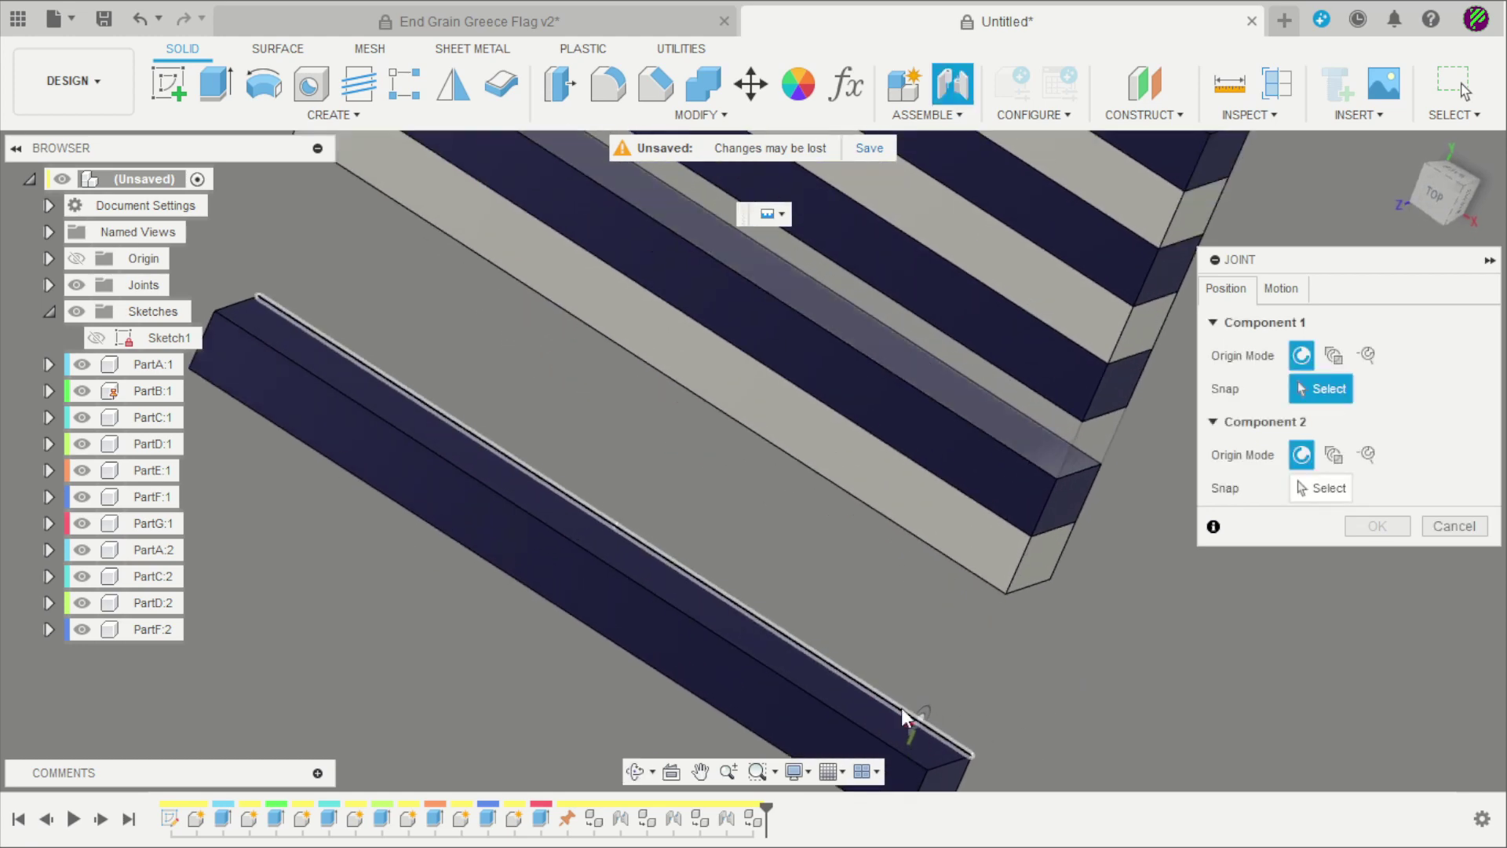
click(610, 544)
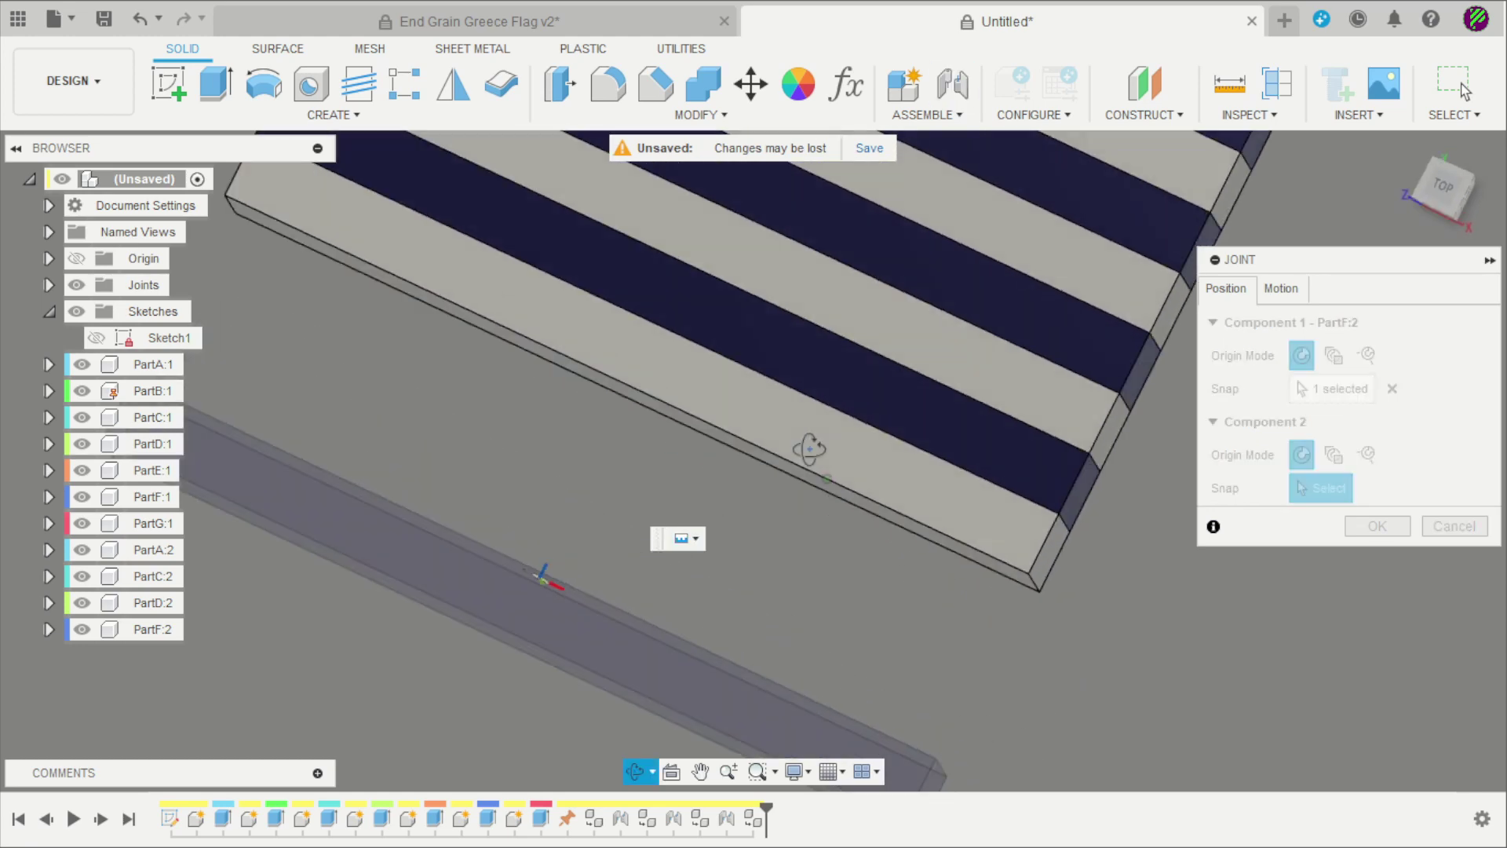
click(651, 454)
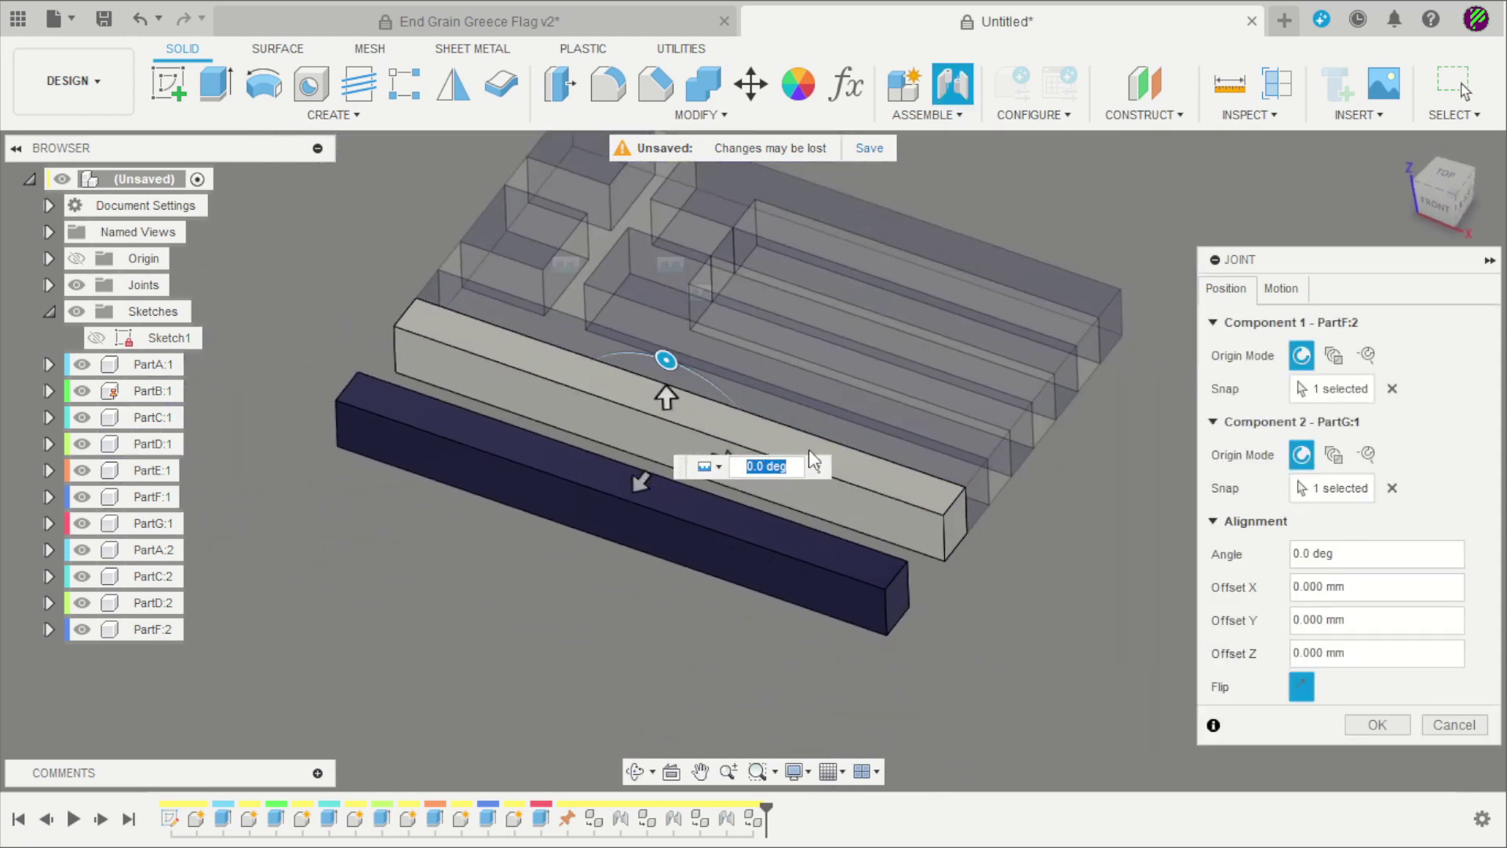
click(1378, 724)
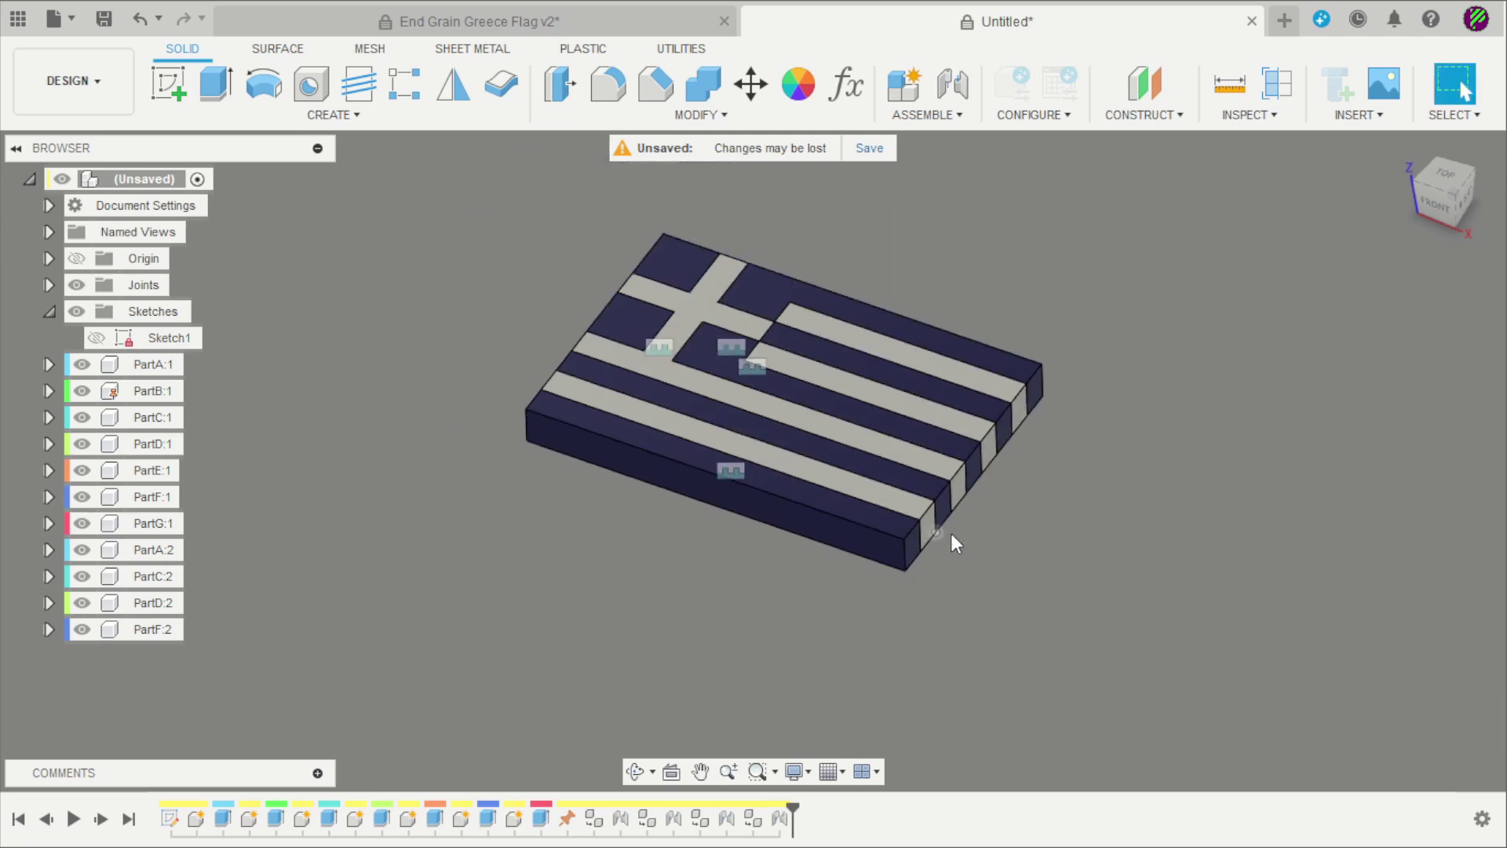
Examine the assembled flag from several angles and from directly above, checking the stripes, the cross and the side faces.
mouse_move(1047, 502)
shift+middle_down()
mouse_move(1042, 471)
mouse_move(1058, 515)
shift+middle_up()
mouse_move(1118, 392)
shift+middle_down()
mouse_move(1120, 424)
mouse_move(1095, 383)
shift+middle_up()
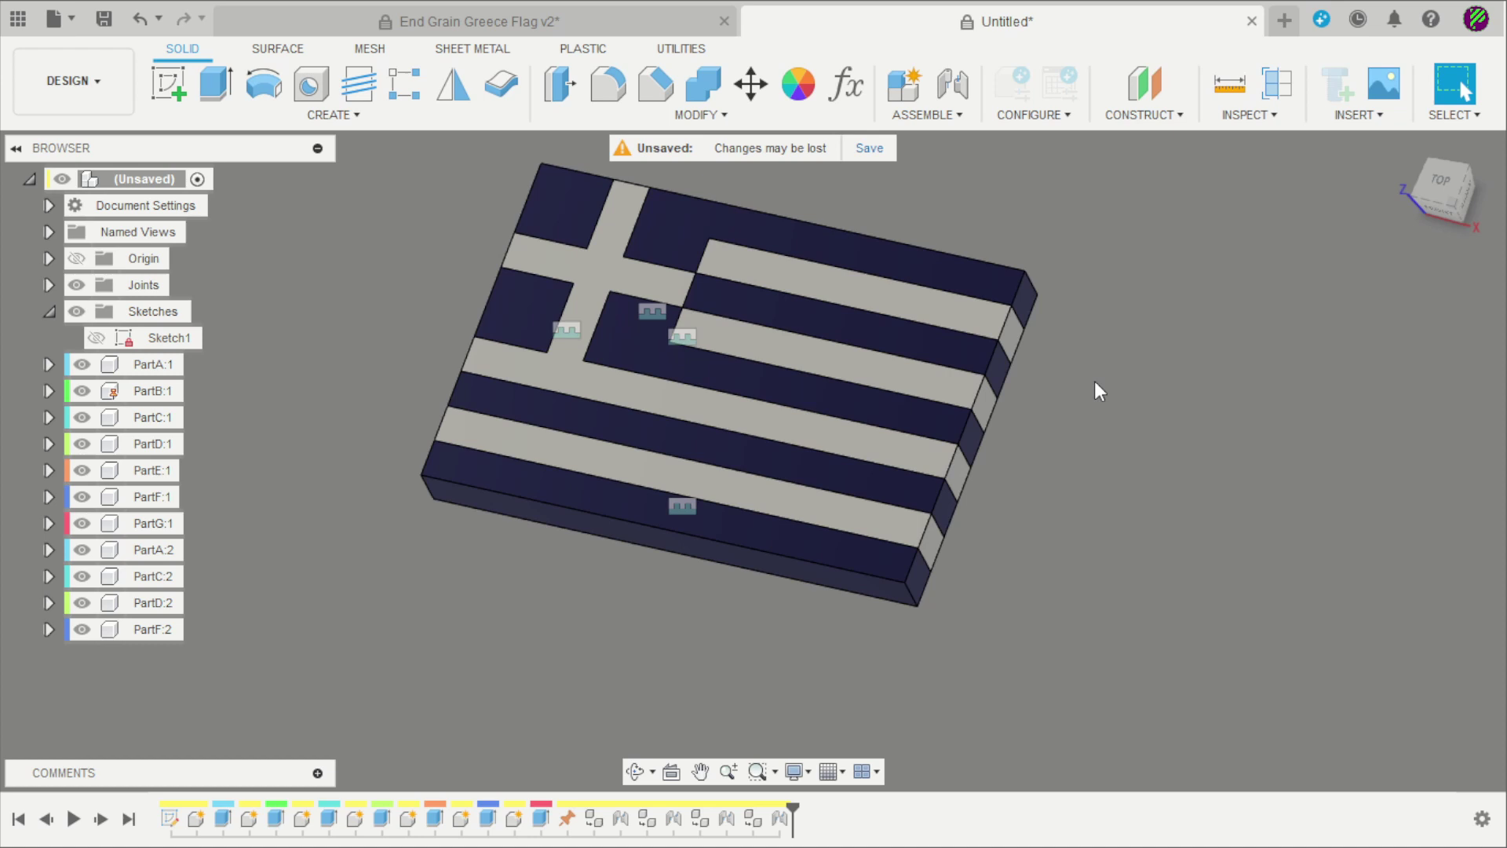
shift+middle_drag(1072, 328, 973, 225)
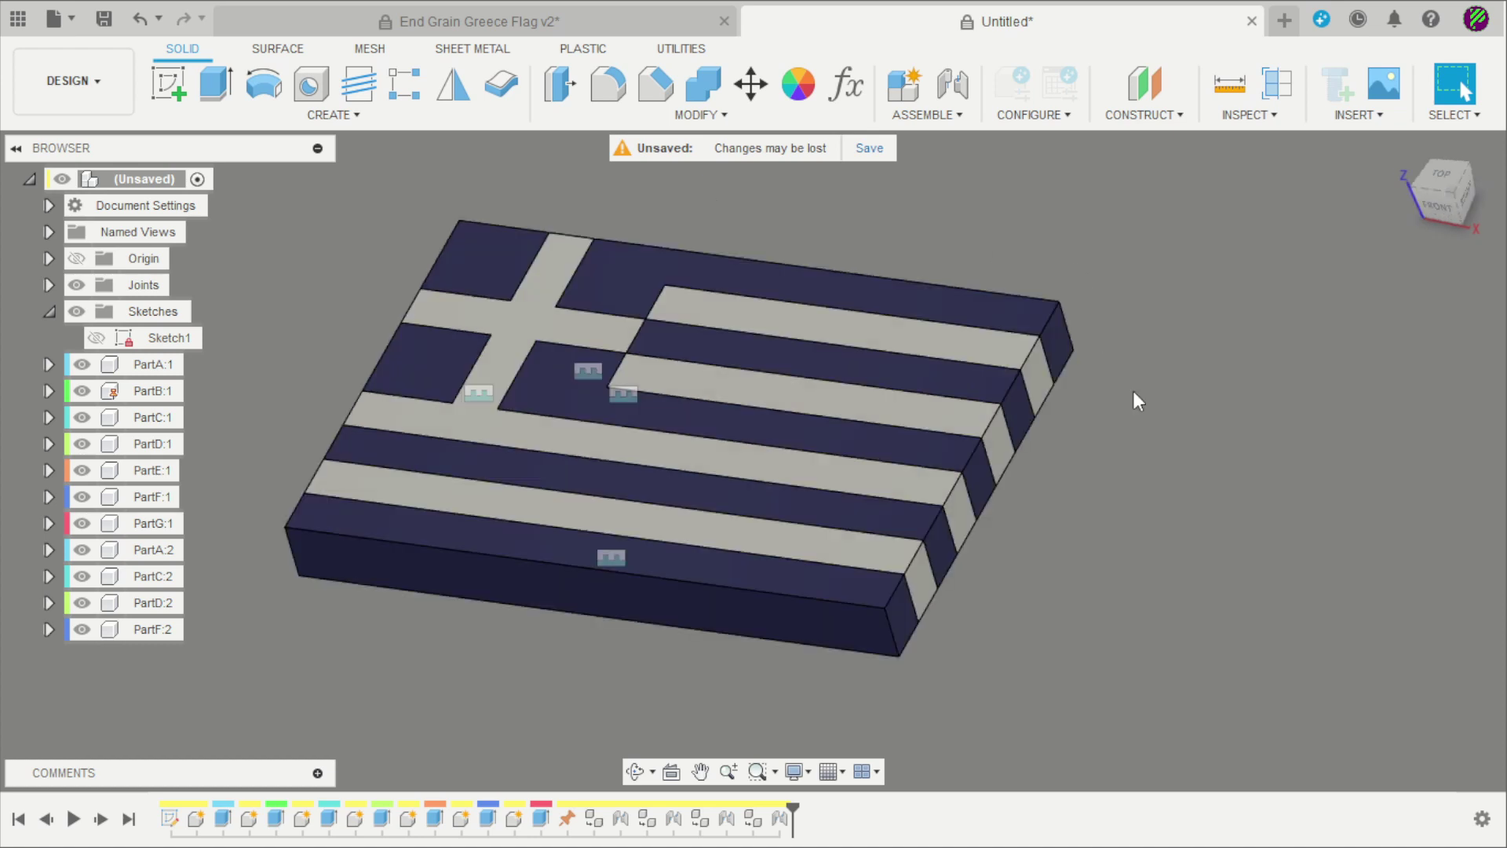
click(1443, 177)
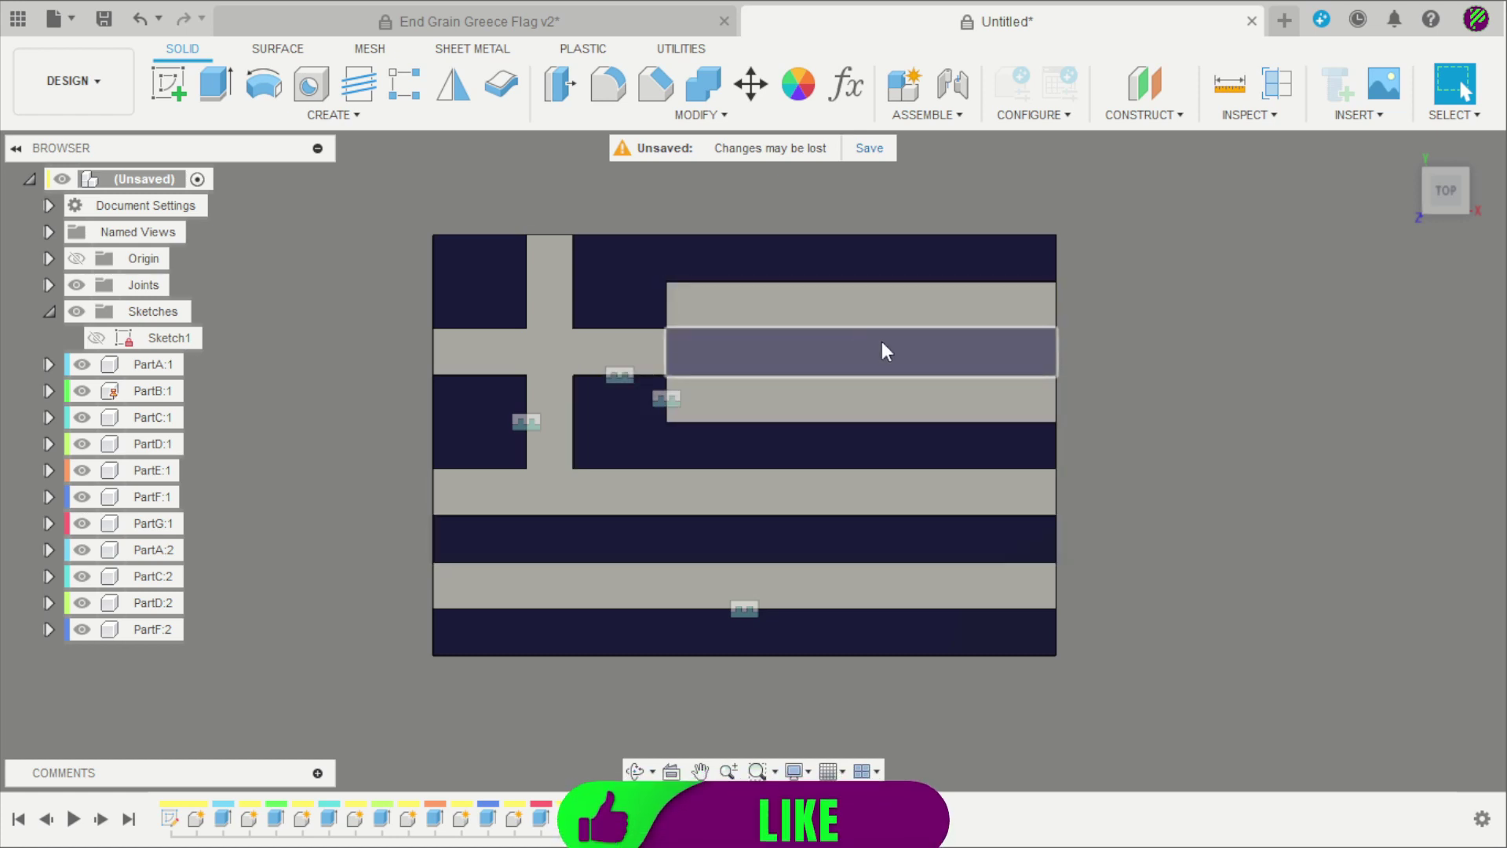
click(953, 310)
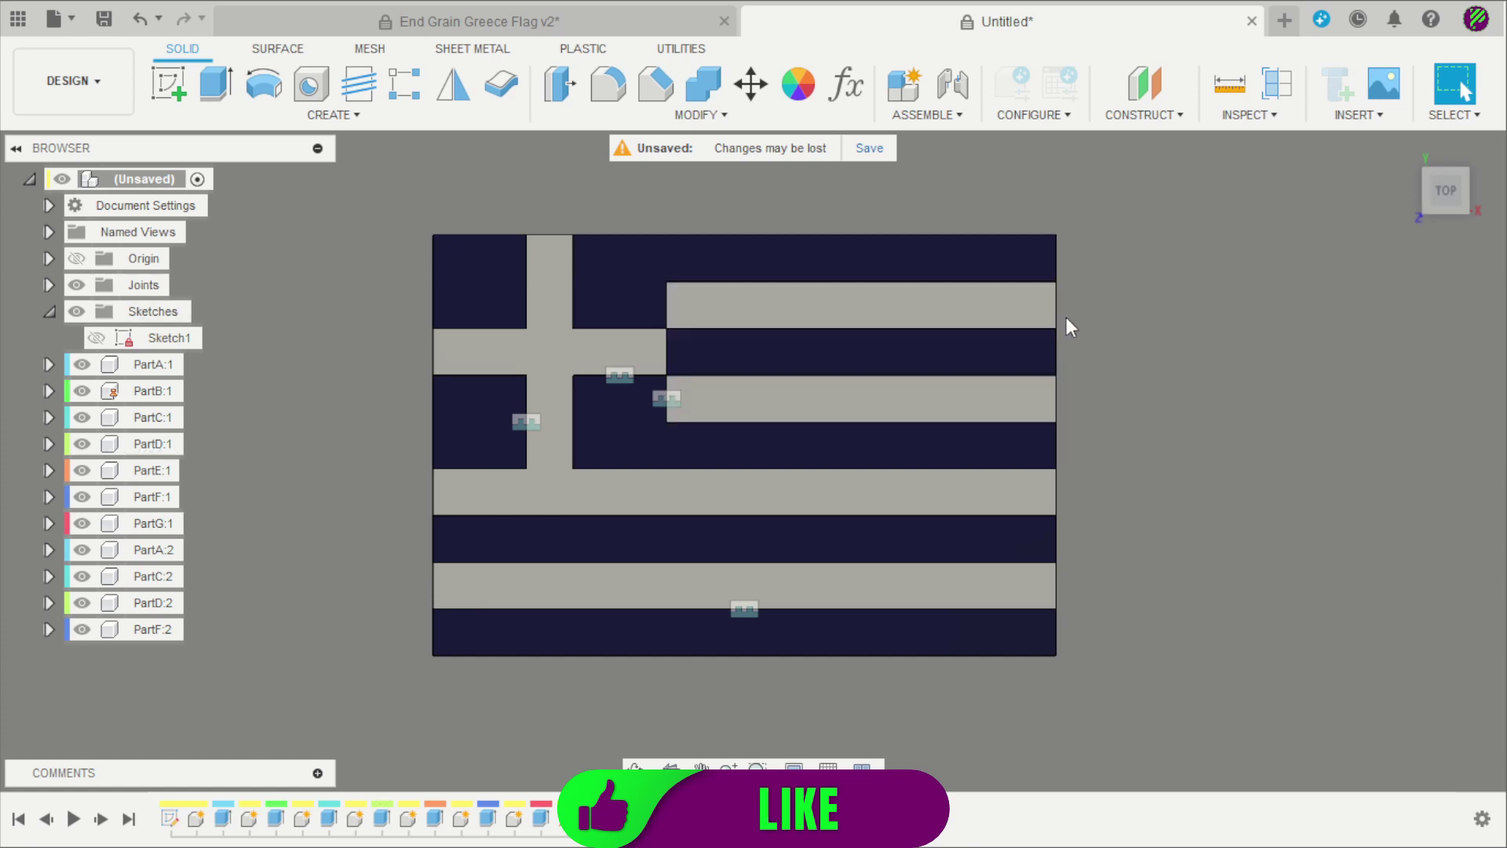
mouse_move(1135, 400)
shift+middle_down()
mouse_move(1044, 293)
mouse_move(1020, 307)
shift+middle_up()
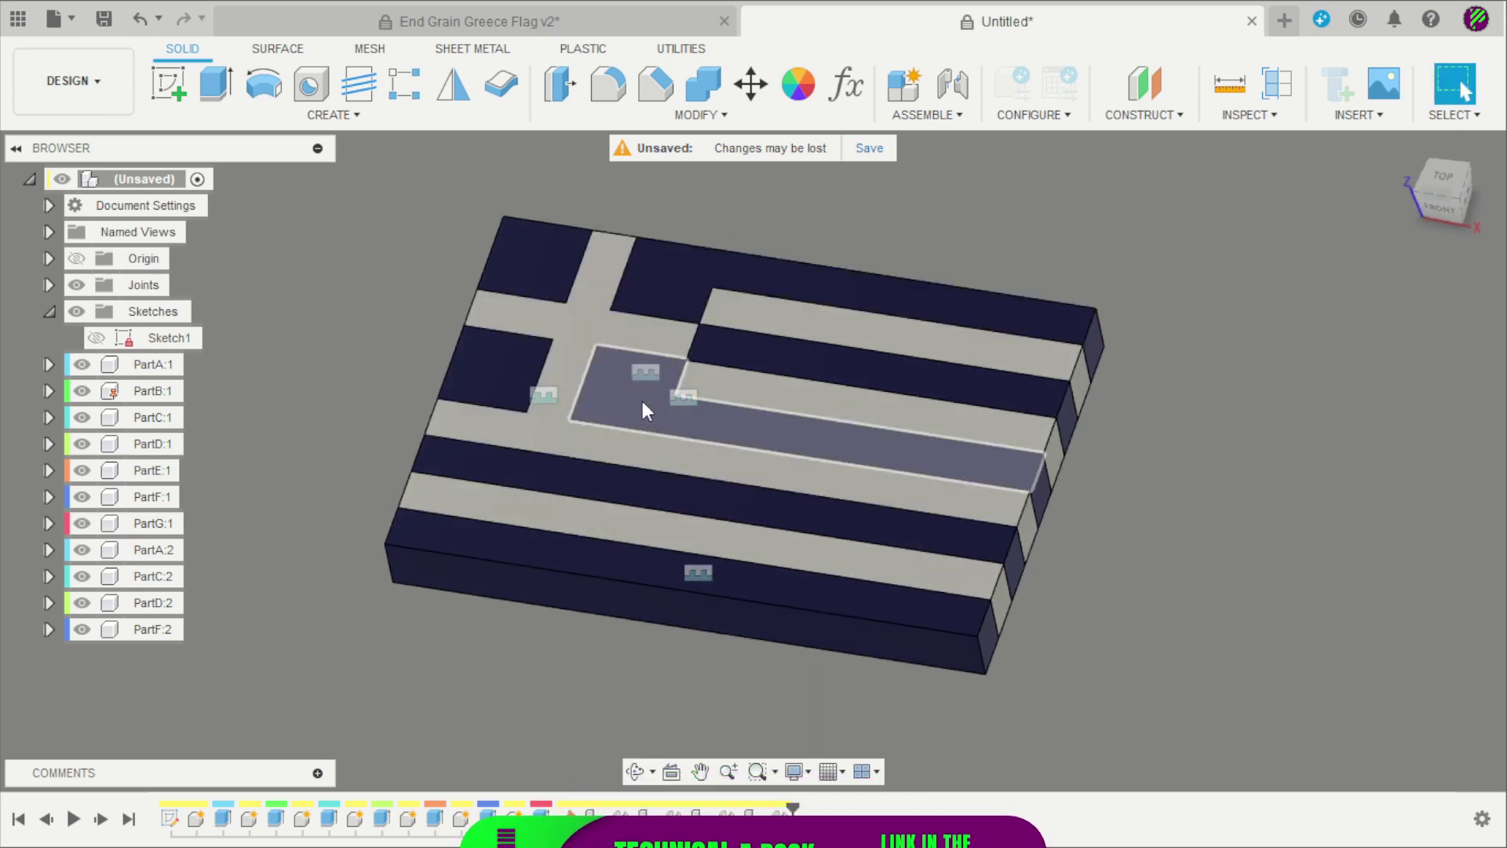
scroll(357, 276, up, 1)
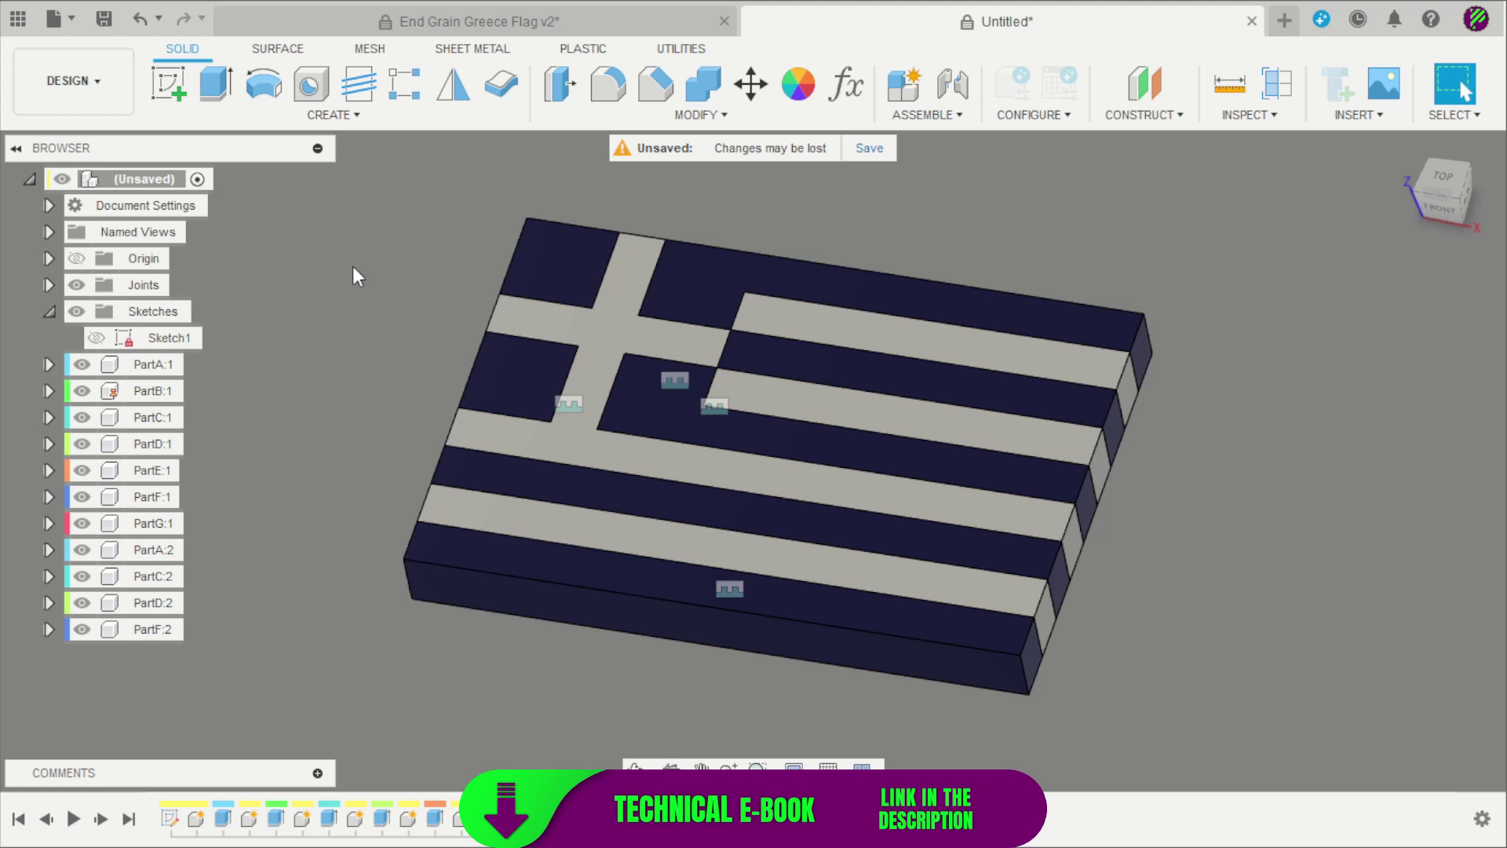
shift+middle_drag(351, 271, 371, 351)
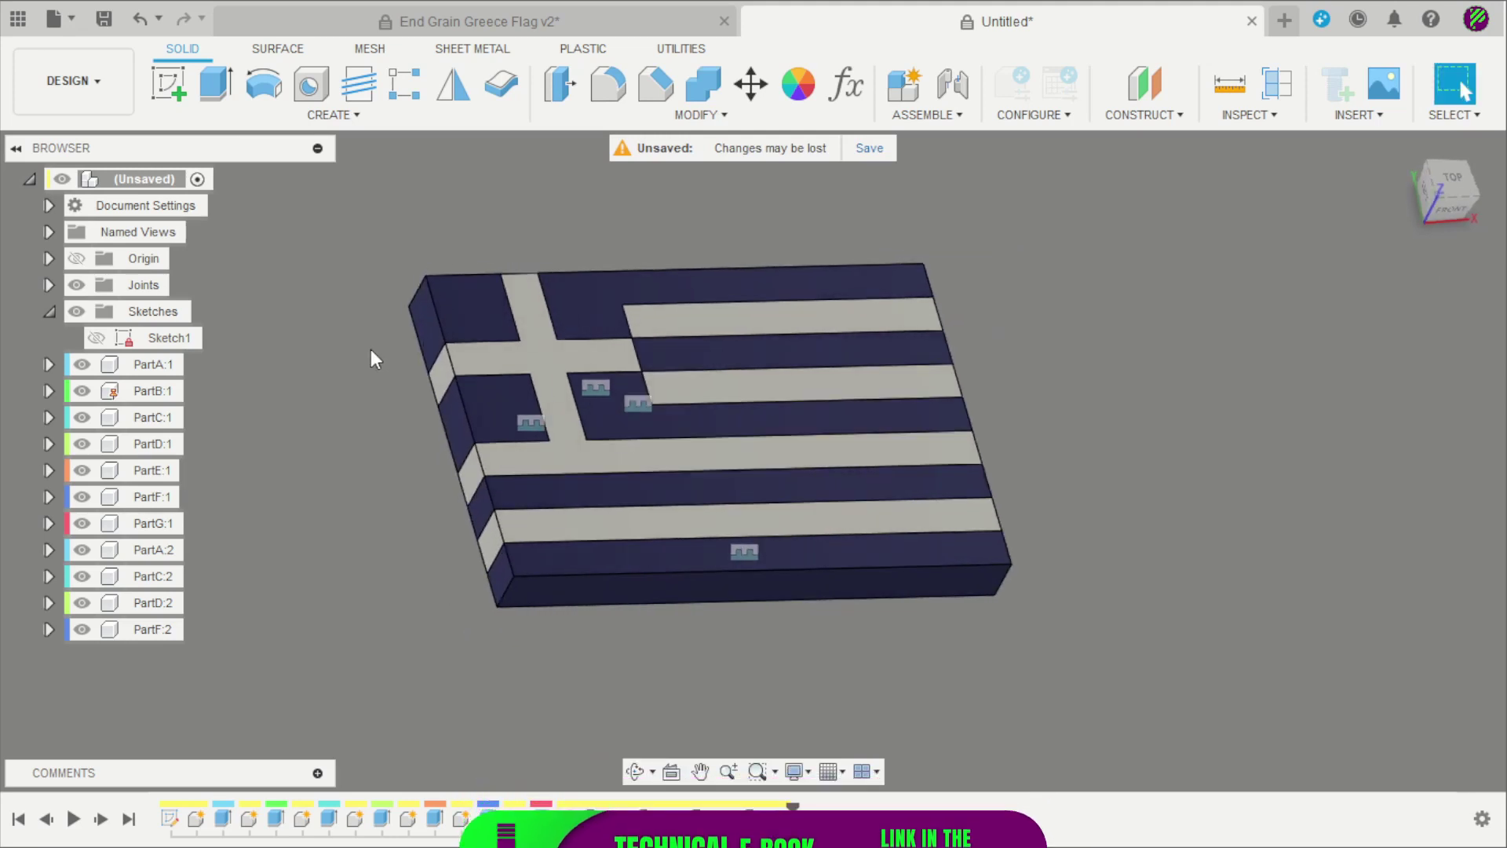